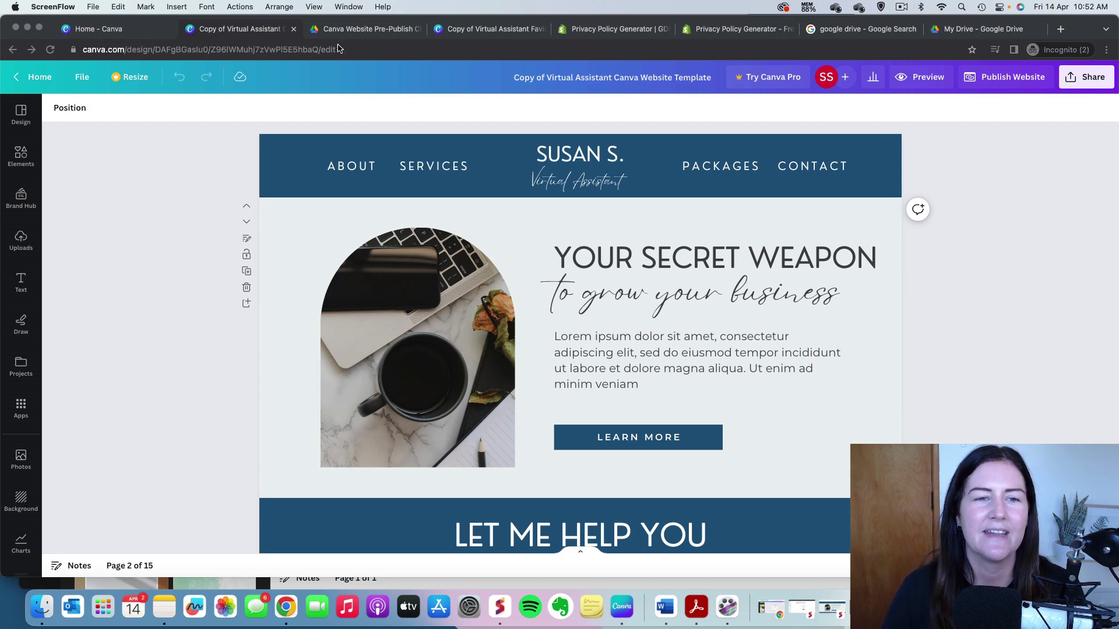
Review the Canva website pre-publish checklist, and look through the template's pages for placeholder text.
left_click(360, 30)
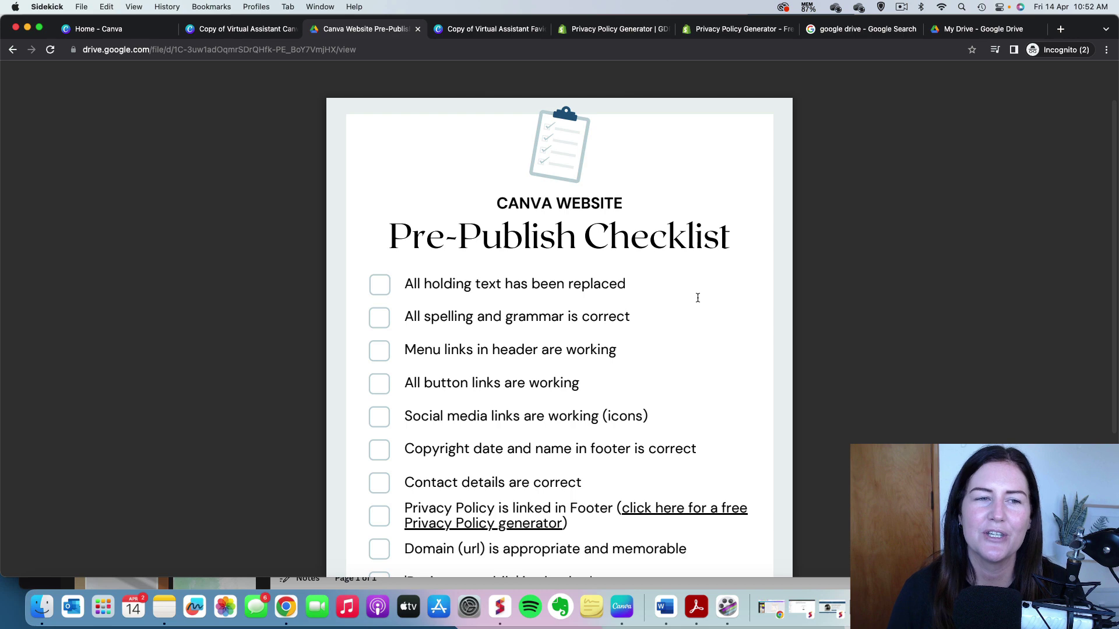
left_click(237, 29)
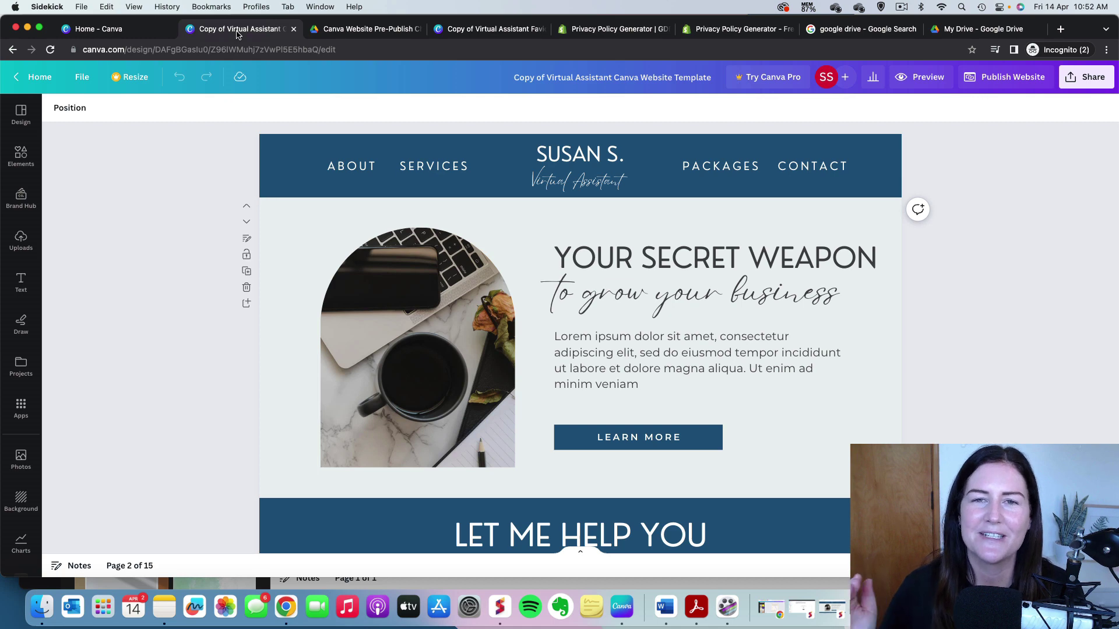
scroll(565, 292, "down", 5)
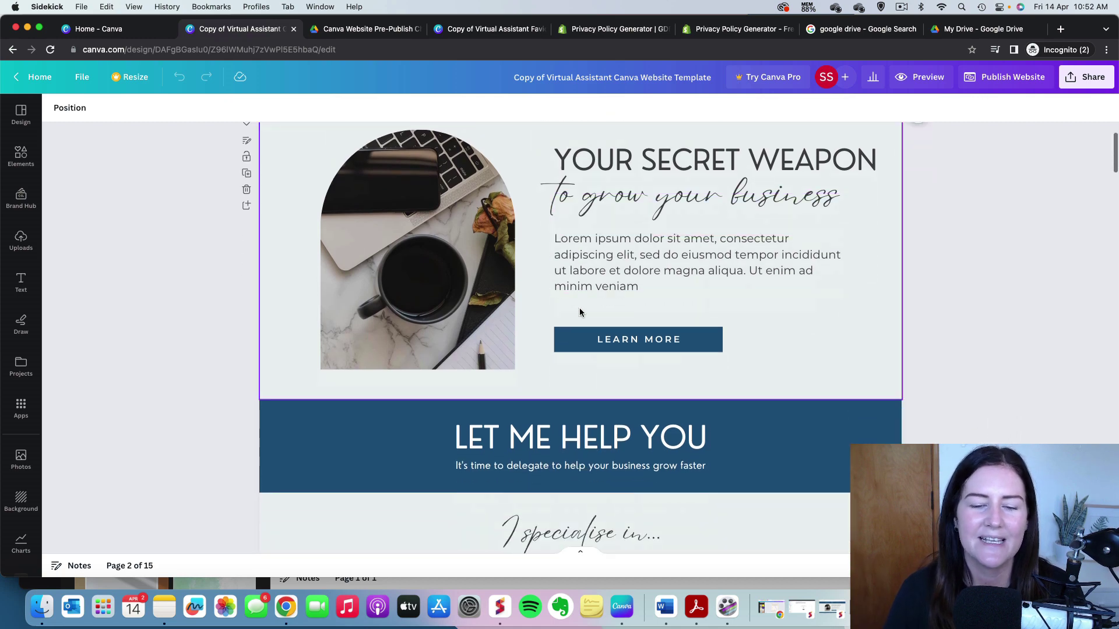
scroll(579, 312, "down", 10)
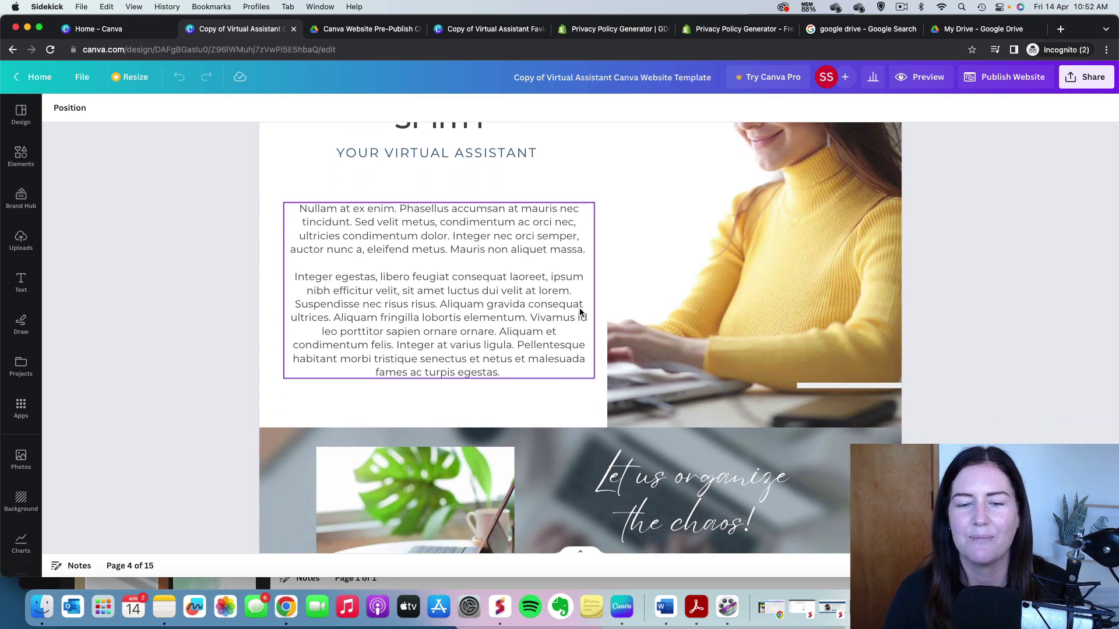
scroll(579, 312, "up", 15)
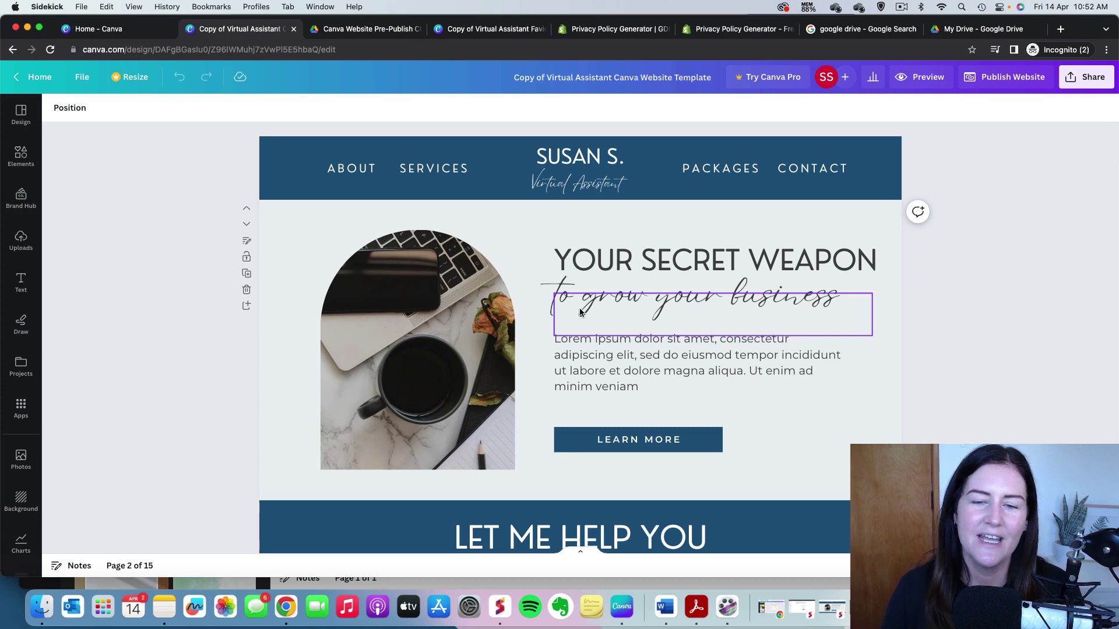
Change the hero section's main heading to "SECRET WEAPON FOR".
left_click(597, 257)
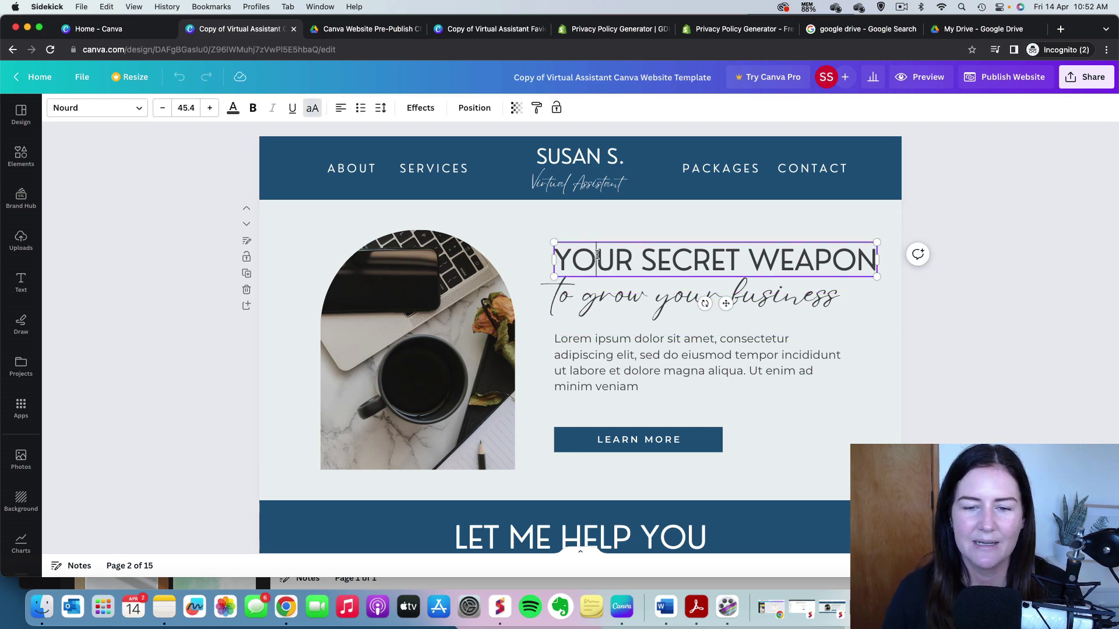
left_click_drag(641, 257, 560, 255)
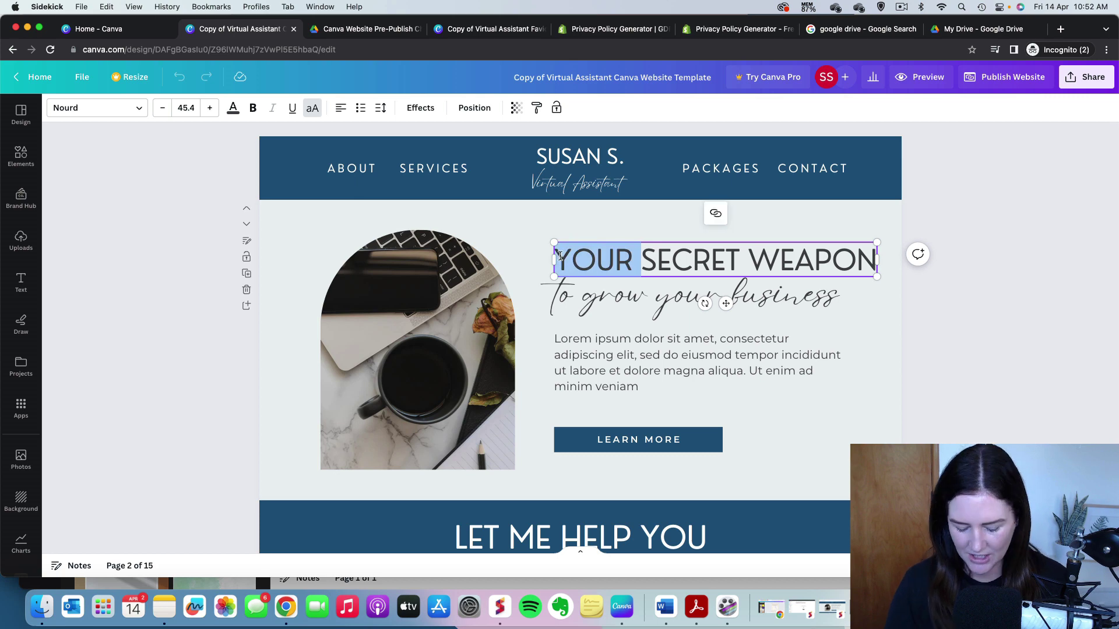
key("BackSpace")
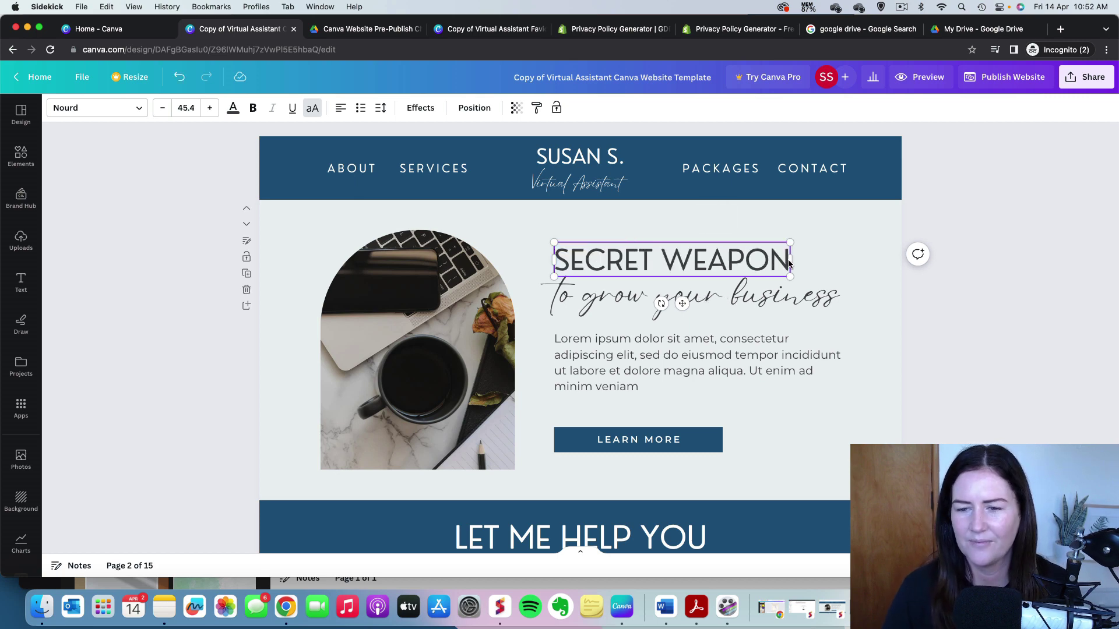
left_click_drag(788, 260, 856, 261)
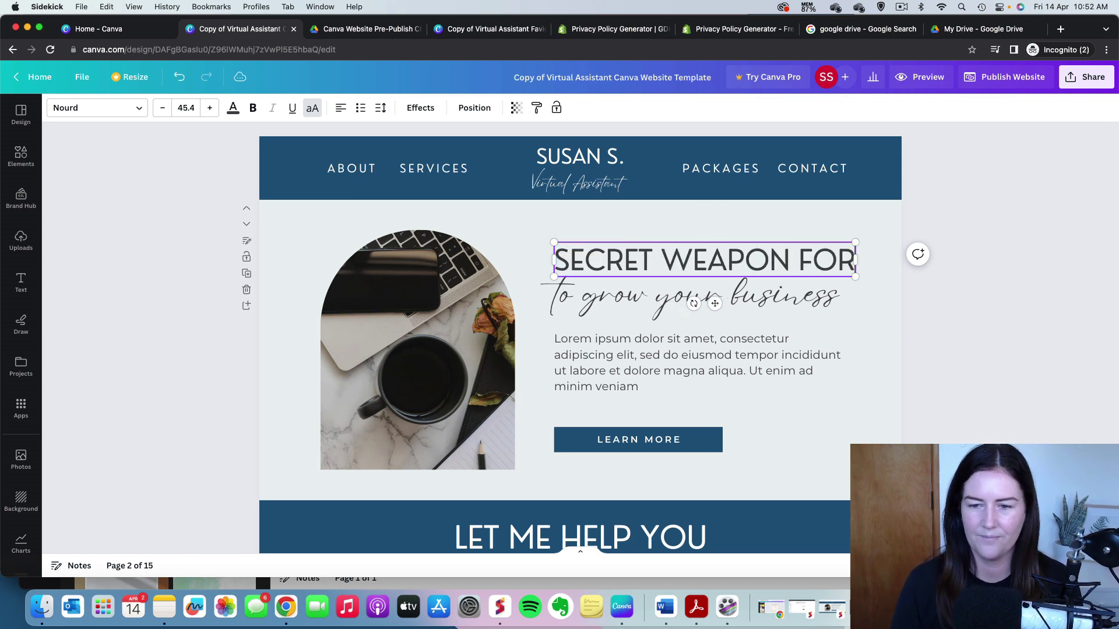
Reword the script subheading under the hero heading to "growing your business".
left_click(655, 303)
left_click(583, 298)
key("BackSpace")
key("BackSpace")
key("BackSpace")
key("Right")
key("Right")
key("Right")
key("Right")
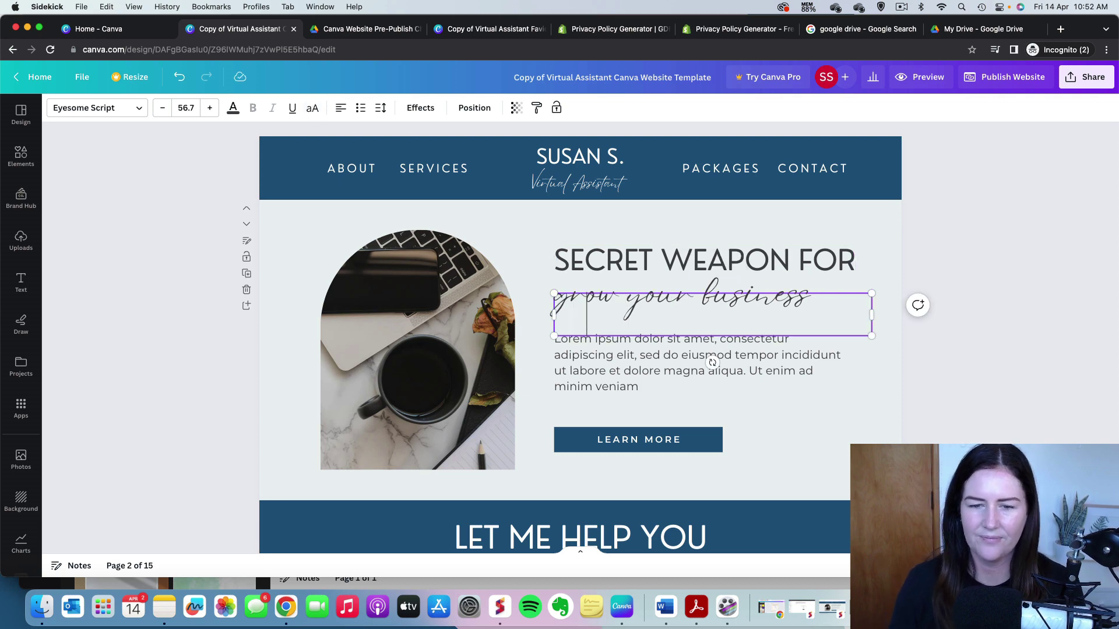
type("ing")
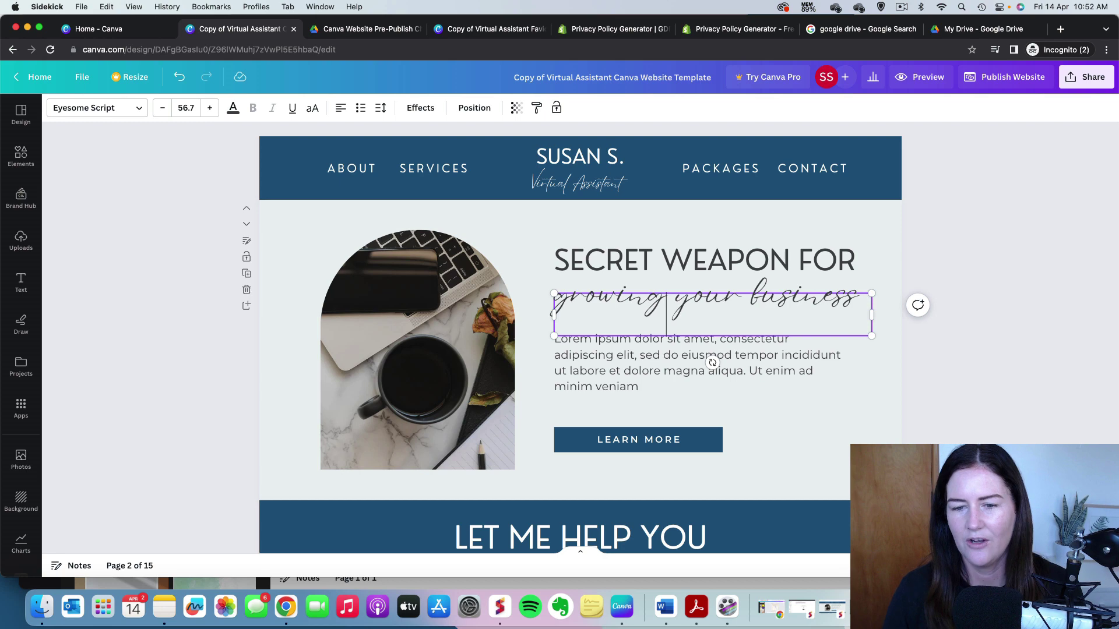
left_click(906, 385)
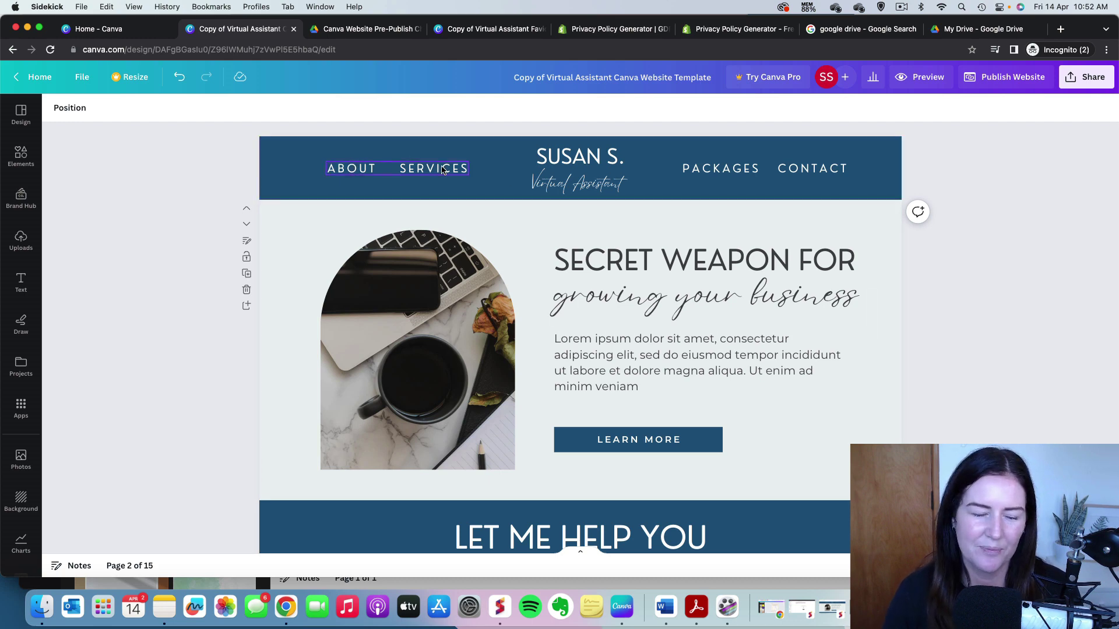
left_click(349, 169)
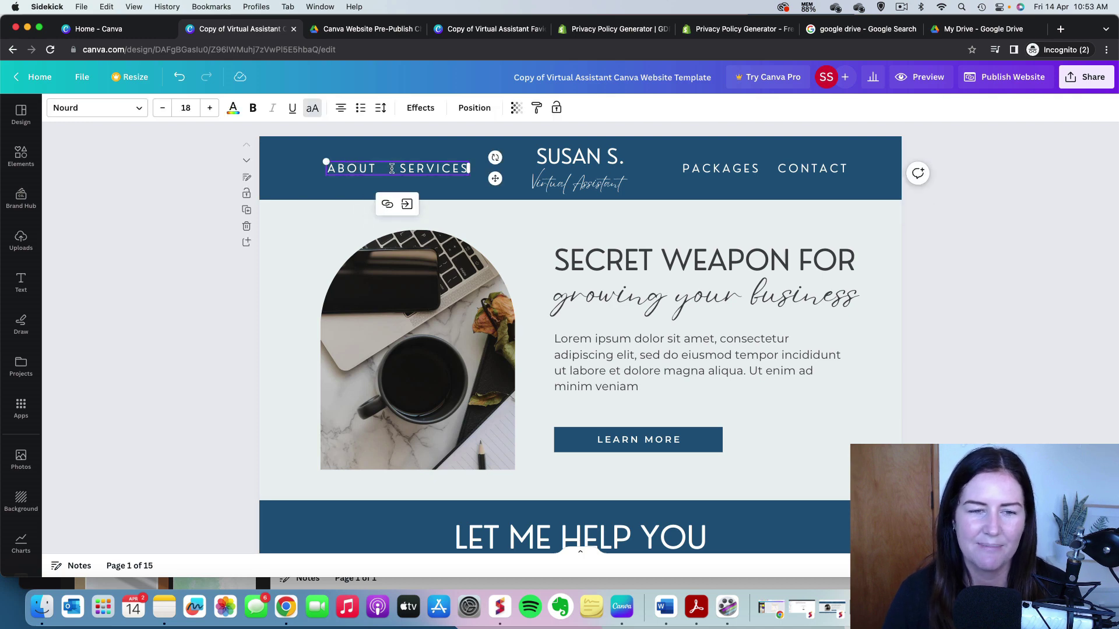
left_click(583, 159)
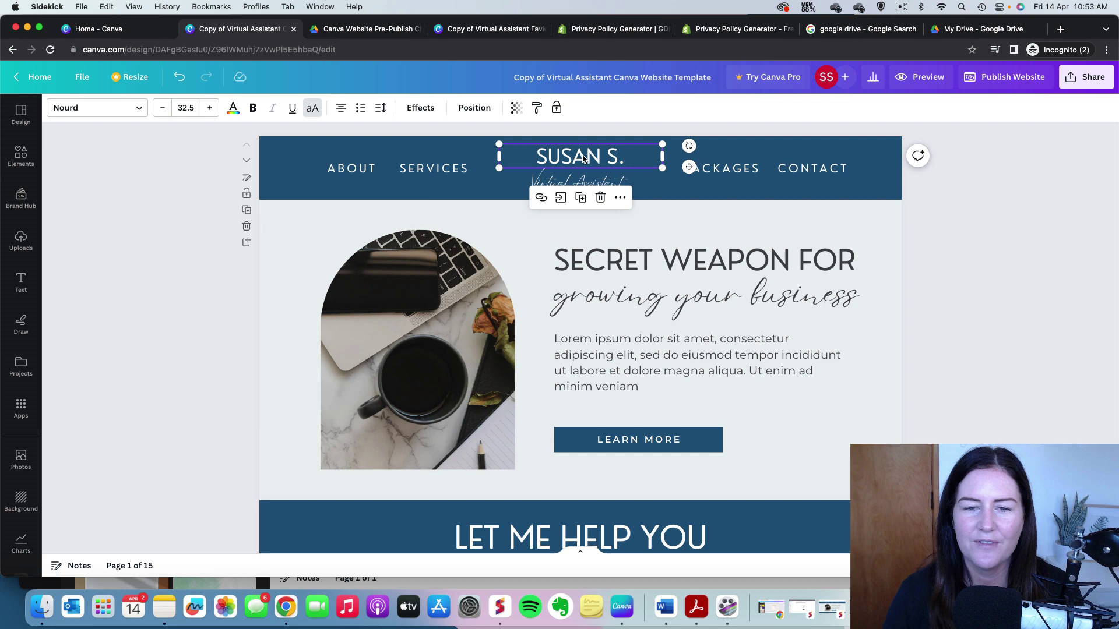
left_click(575, 183)
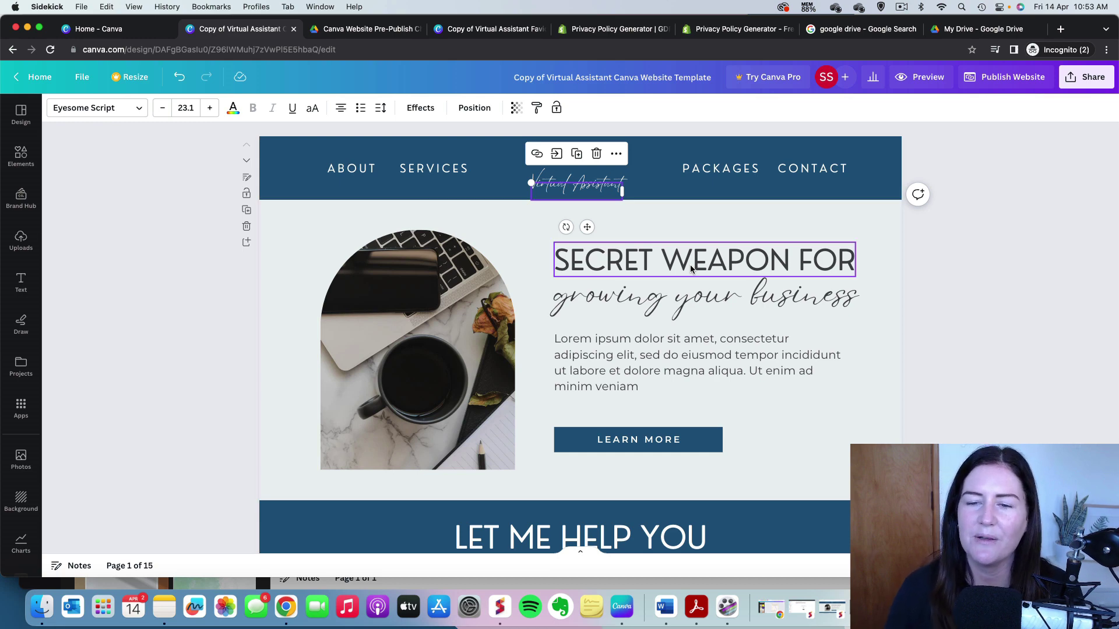
Set the hero heading's font to Montserrat Classic and replace Nourd with it throughout the design.
left_click(690, 265)
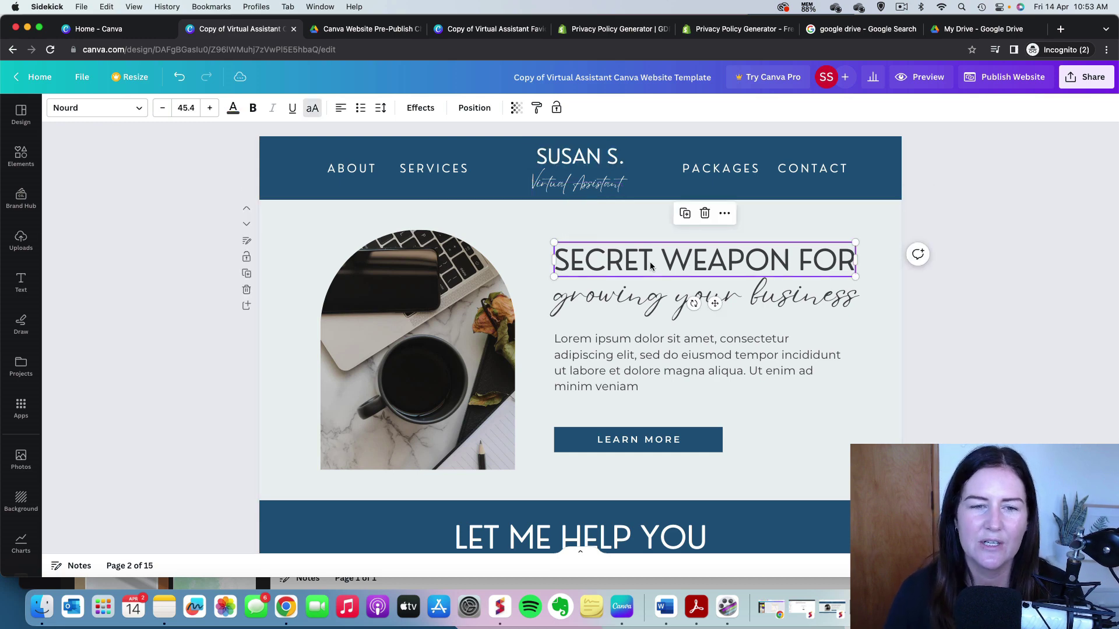
left_click(132, 111)
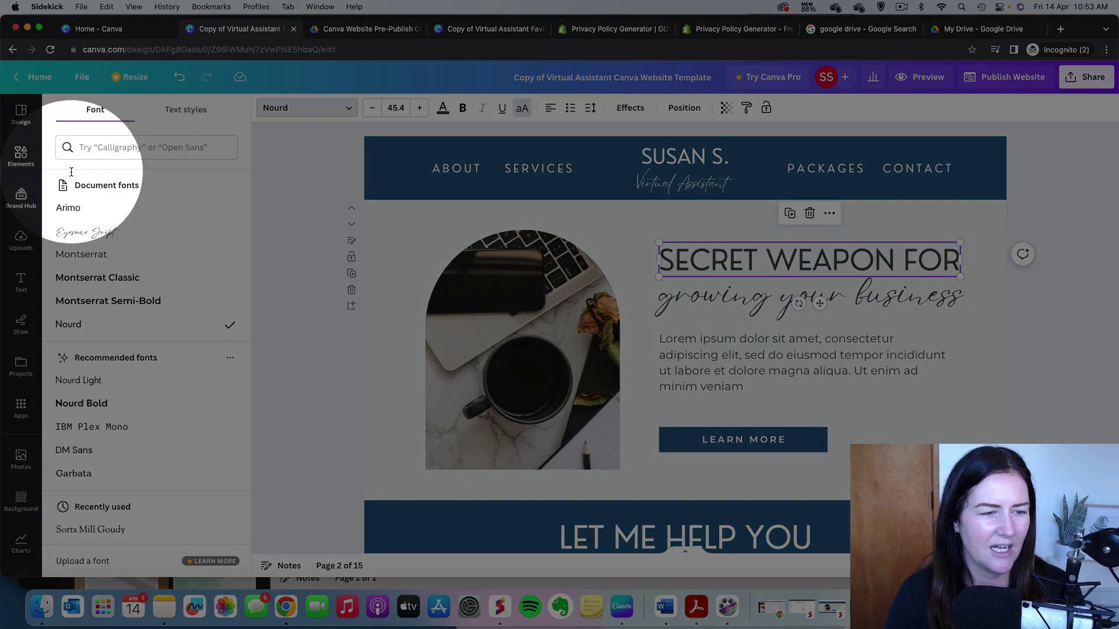
left_click(115, 277)
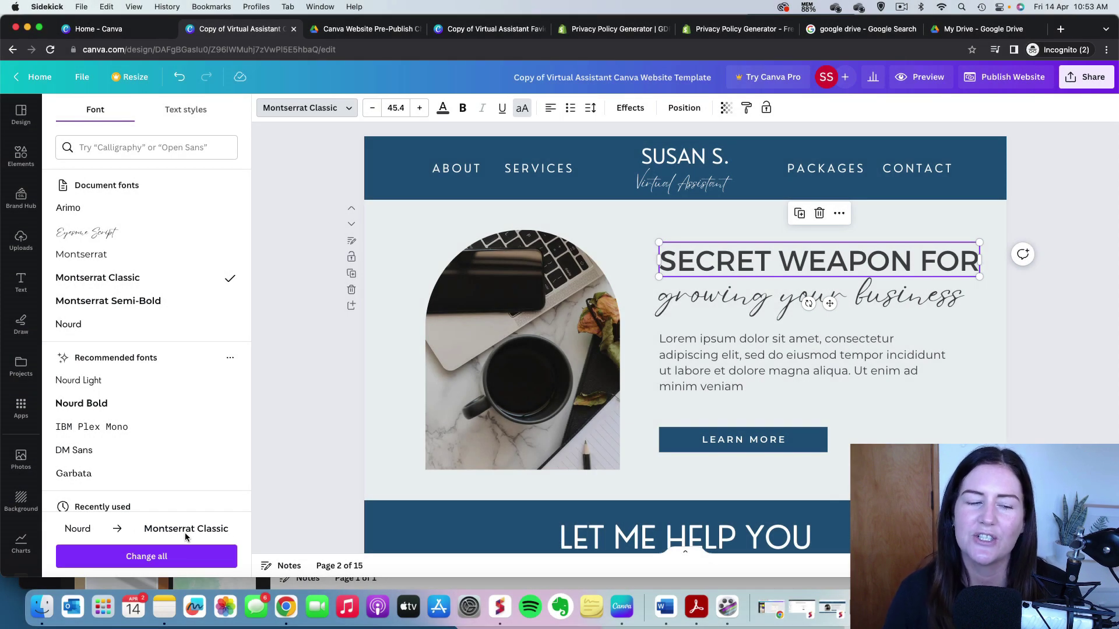
left_click(148, 558)
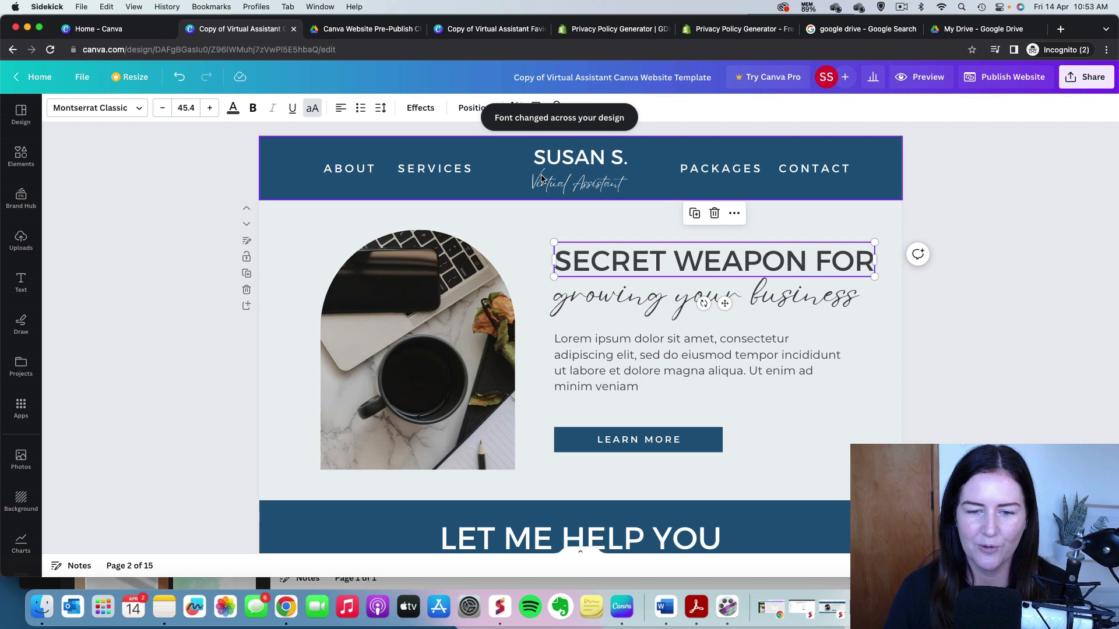
Try the Nickainley font on the "growing your business" subheading and on all Eyesome Script text, and undo the font changes.
left_click(621, 302)
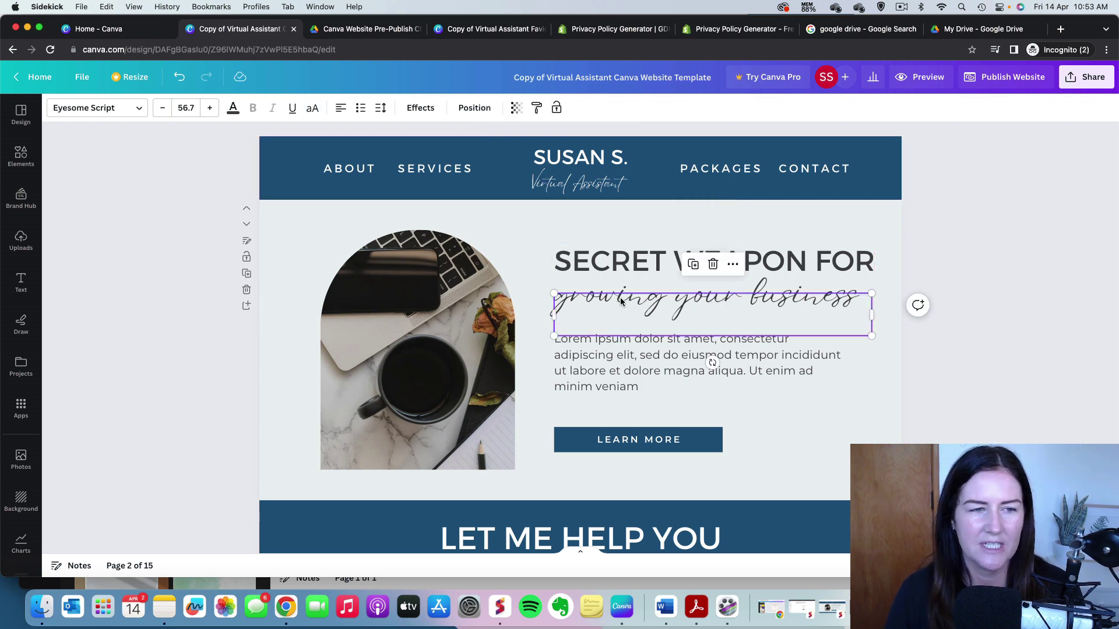
left_click(141, 108)
scroll(143, 270, "down", 5)
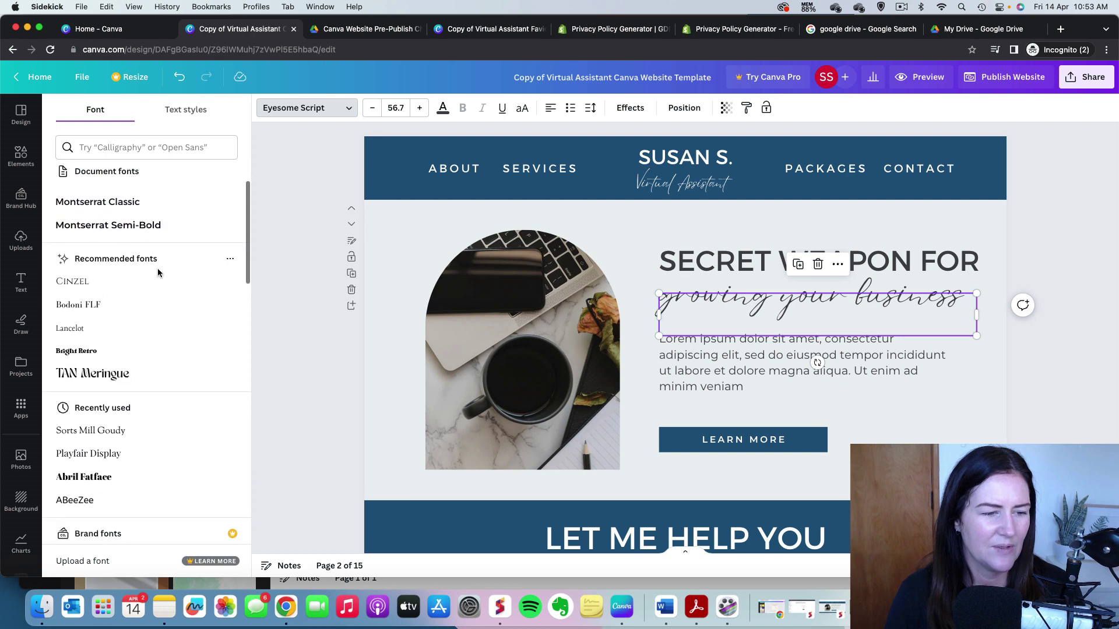
scroll(150, 283, "down", 10)
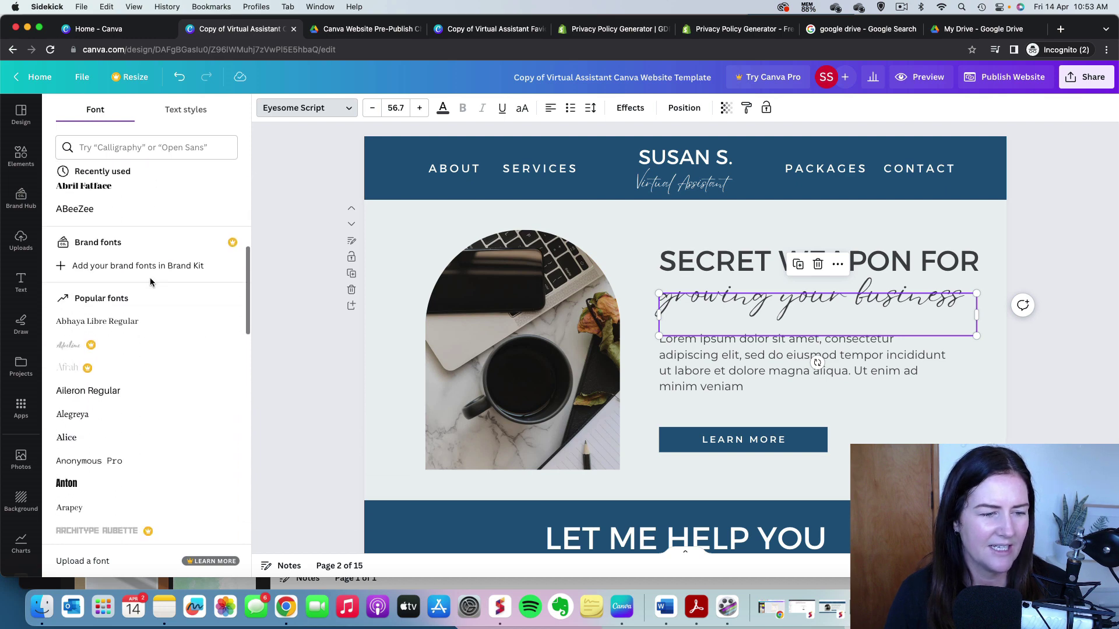
scroll(151, 283, "down", 10)
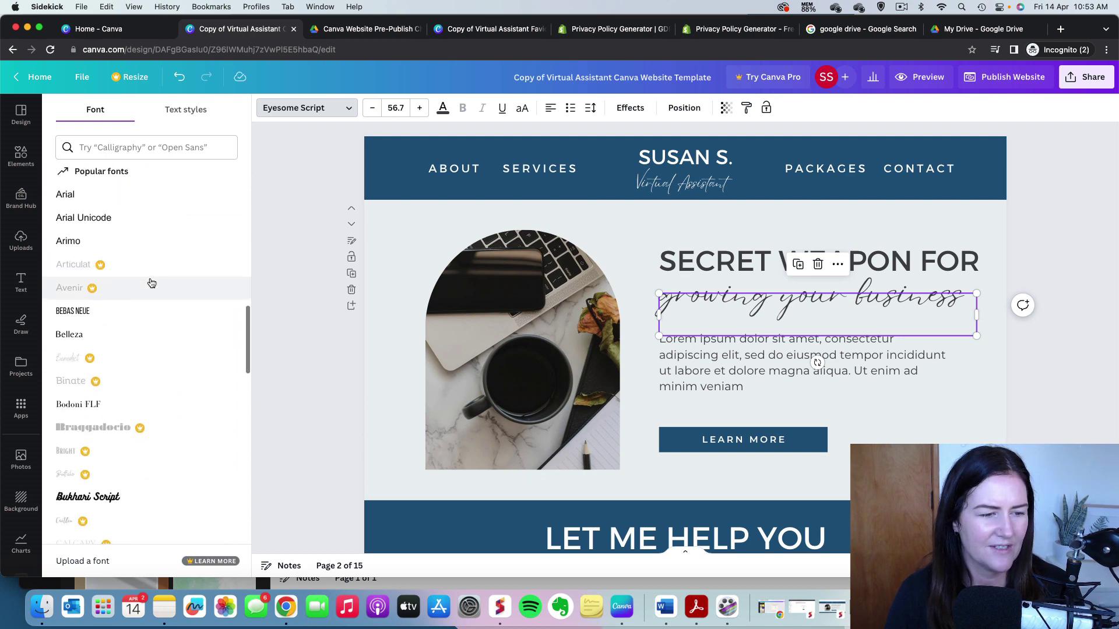
scroll(152, 283, "down", 10)
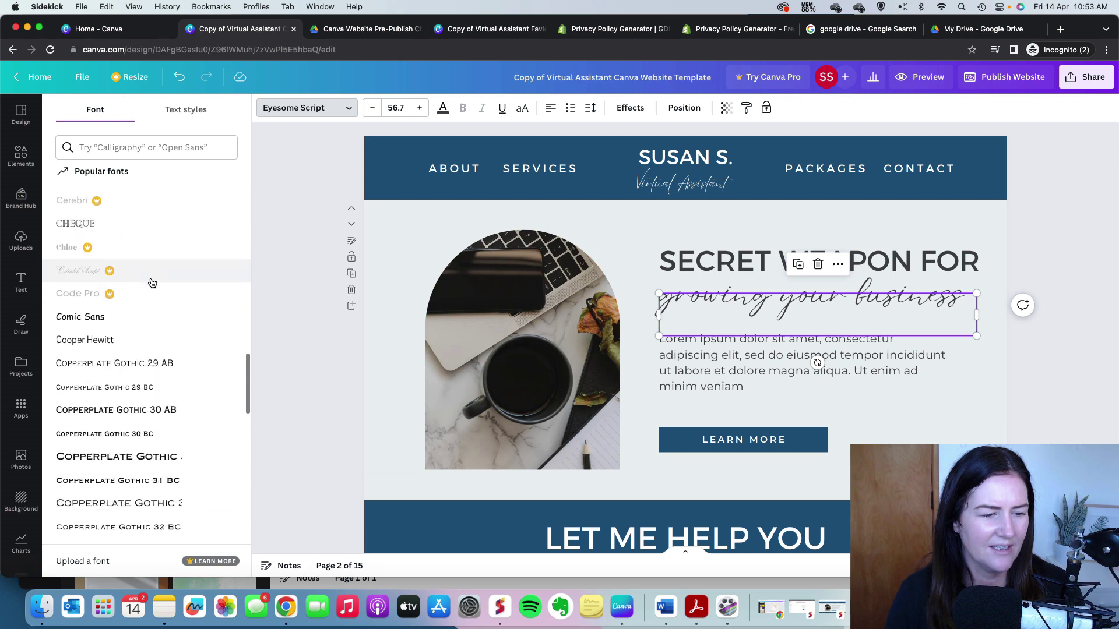
scroll(151, 283, "down", 10)
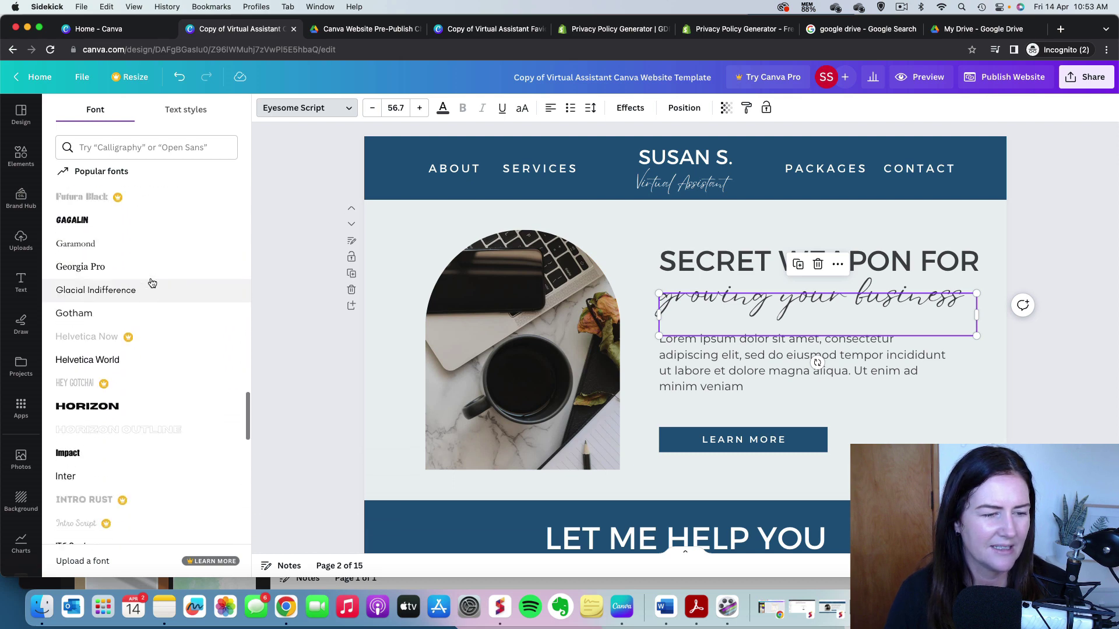
scroll(151, 283, "down", 8)
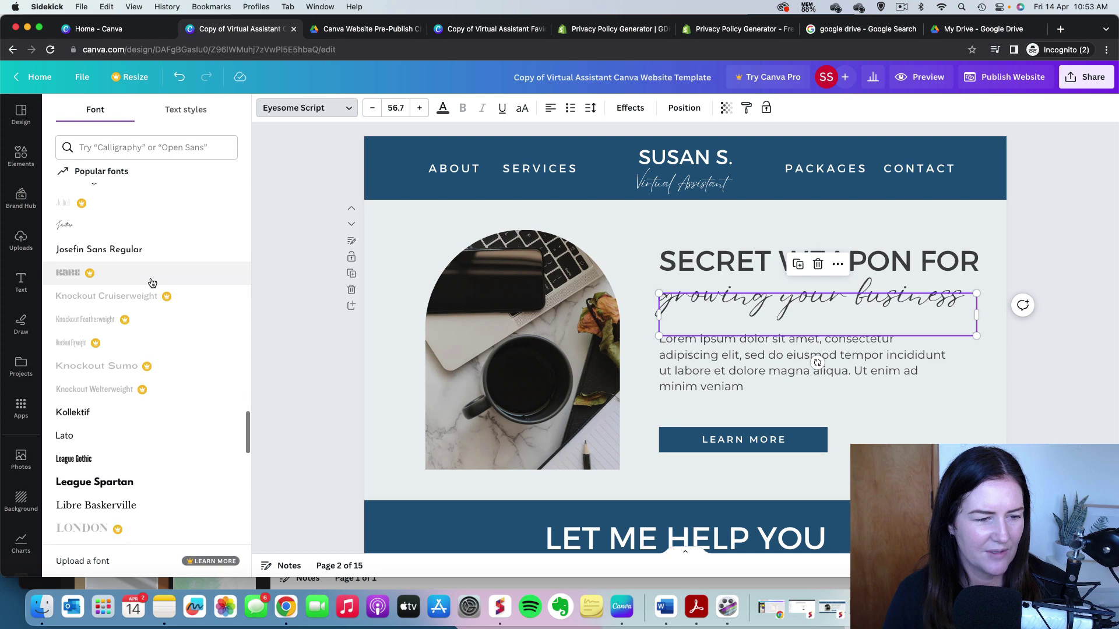
scroll(151, 284, "down", 8)
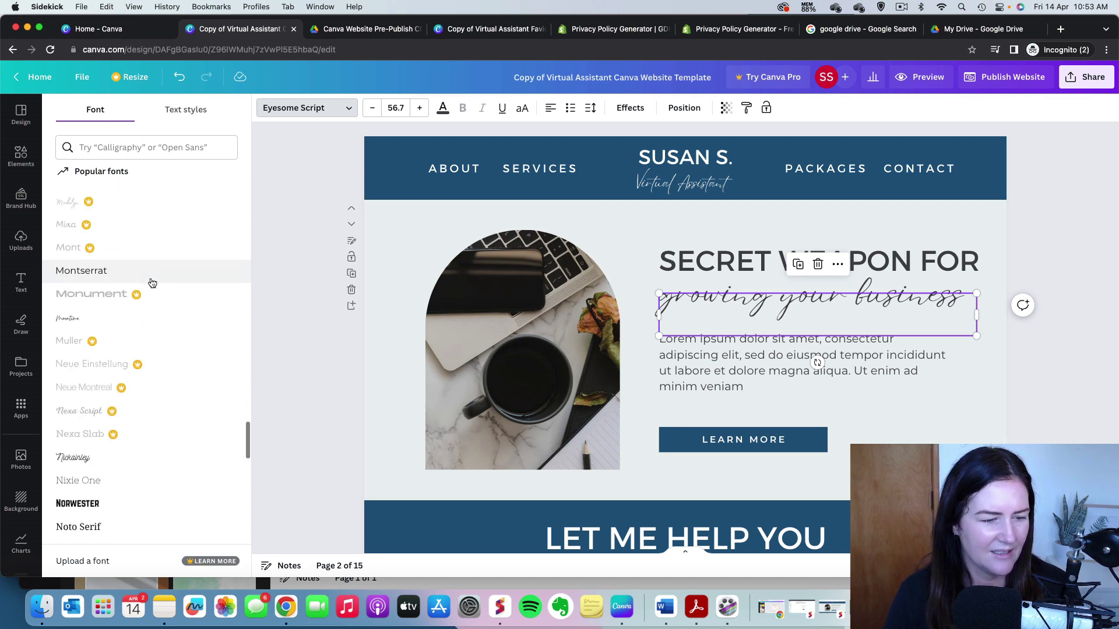
left_click(103, 224)
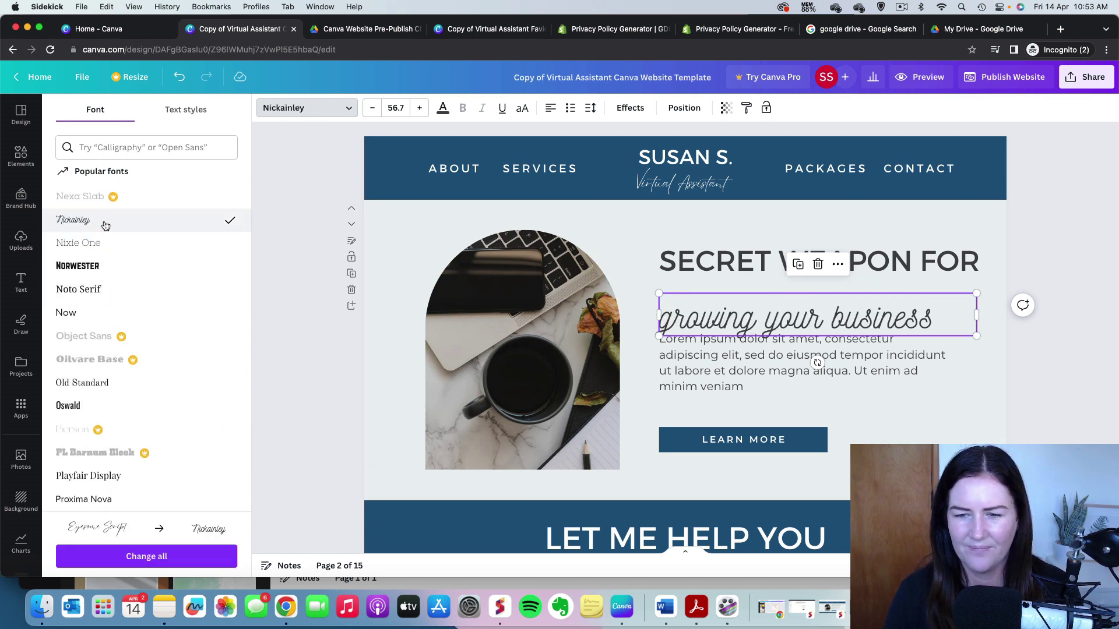
left_click(133, 559)
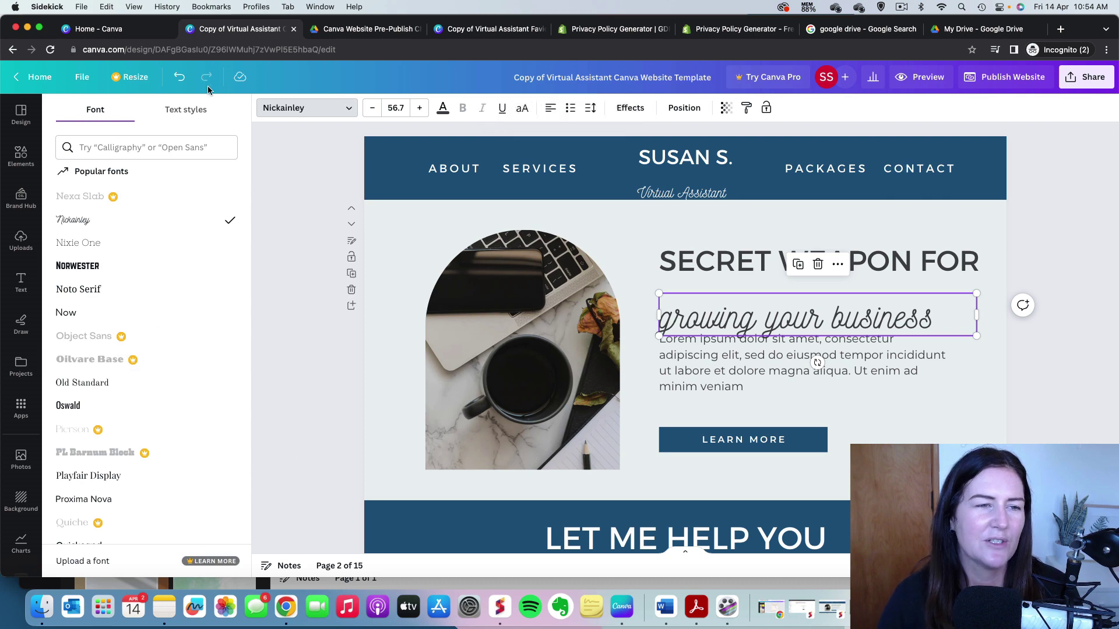
left_click(179, 79)
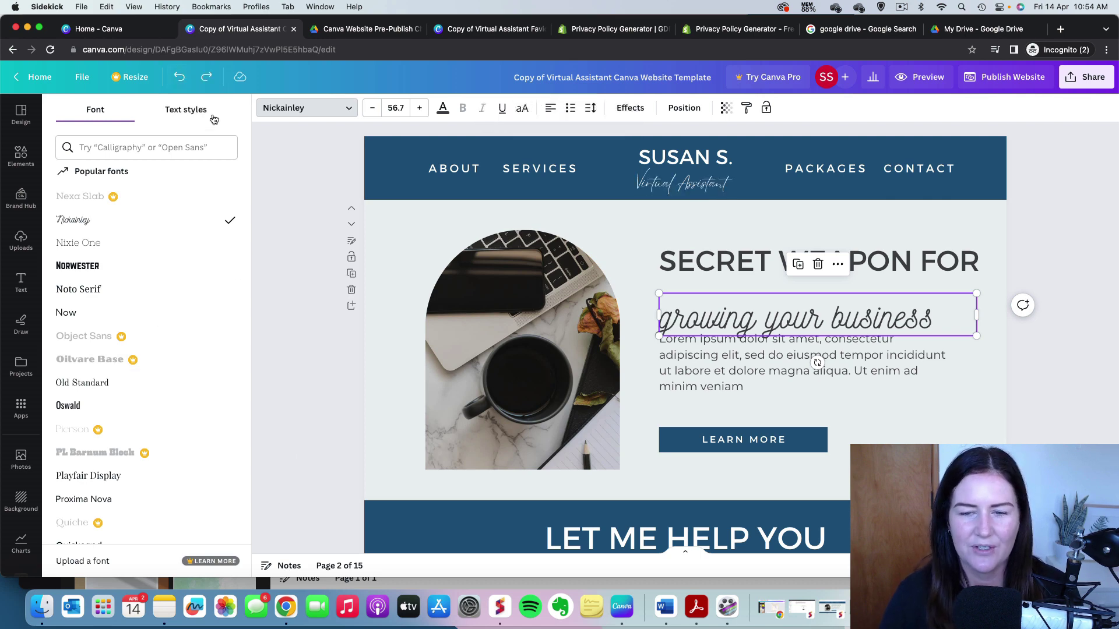
left_click(1056, 302)
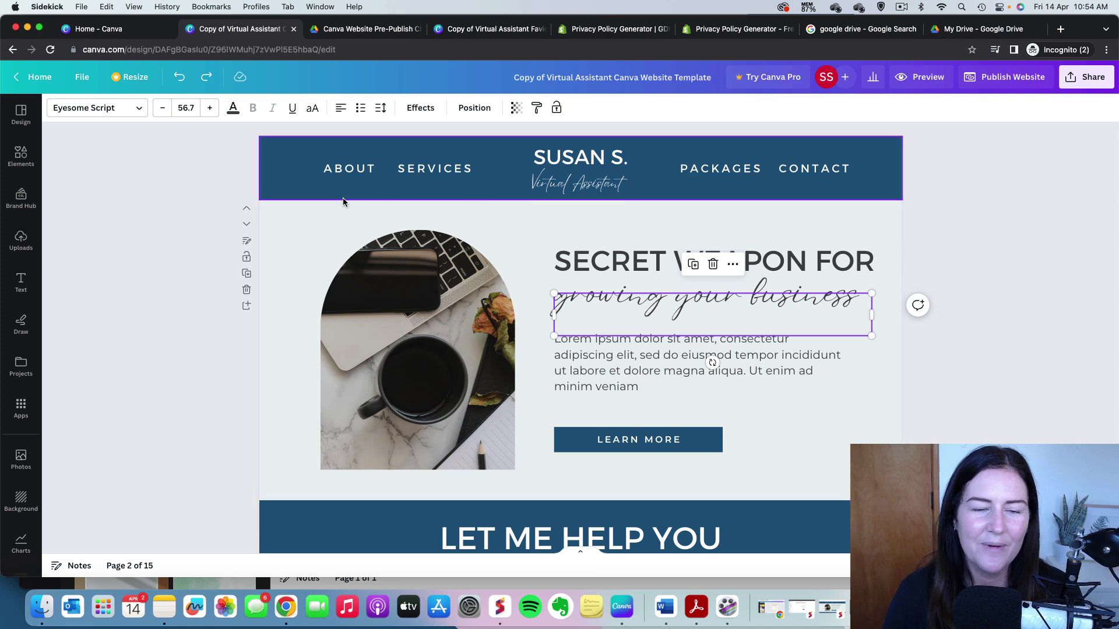
Recolour the navigation header's dark blue background coral red and apply the replacement across all pages.
left_click(308, 195)
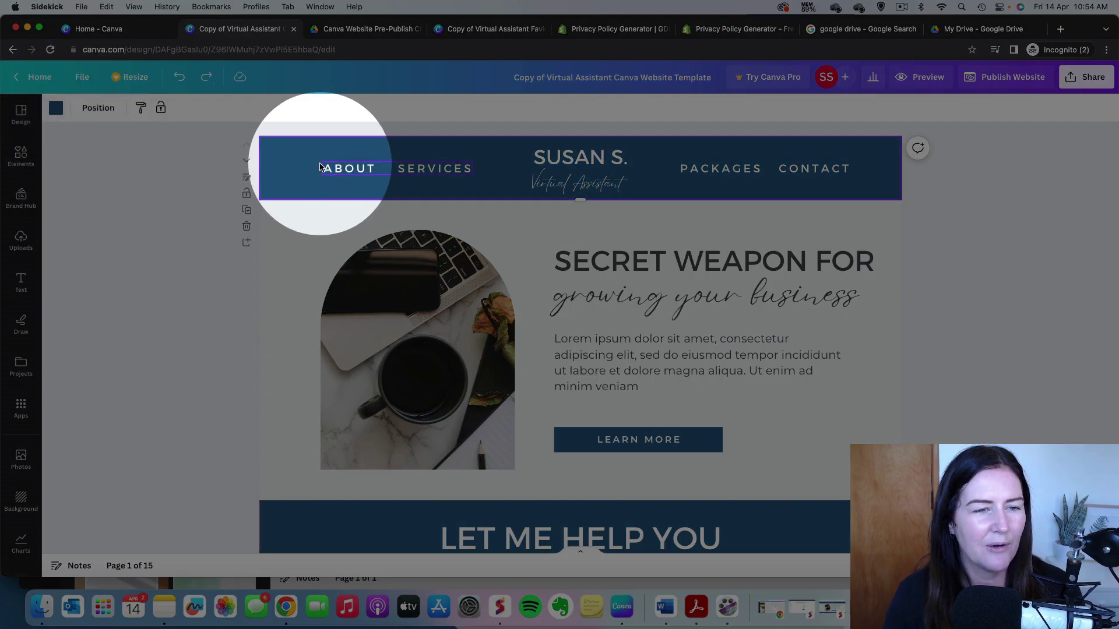
left_click(57, 108)
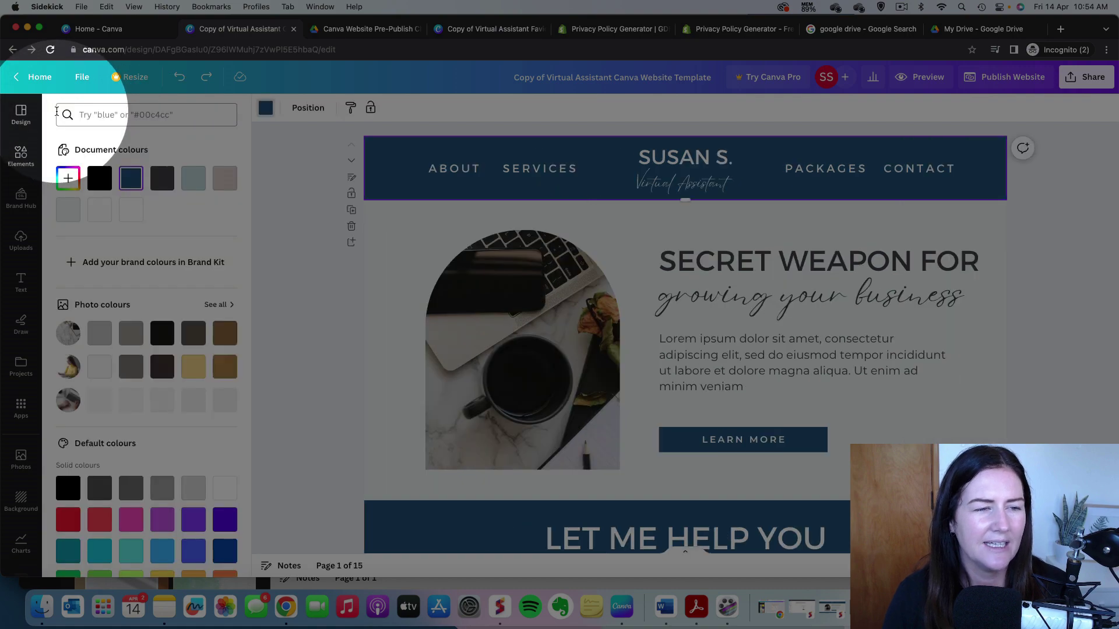
scroll(191, 347, "down", 3)
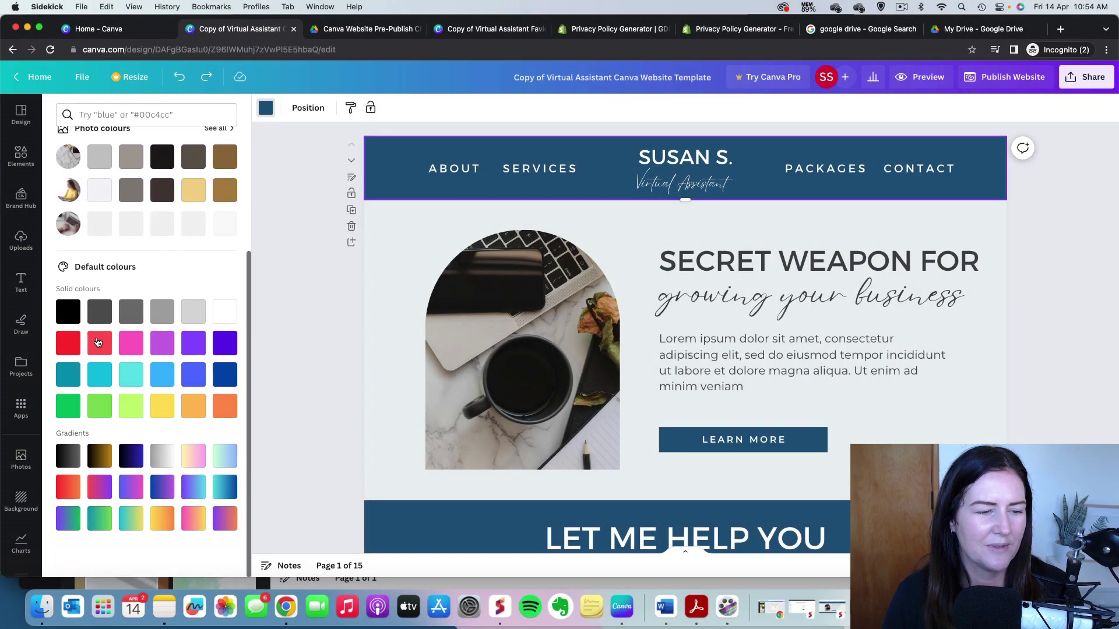
left_click(98, 342)
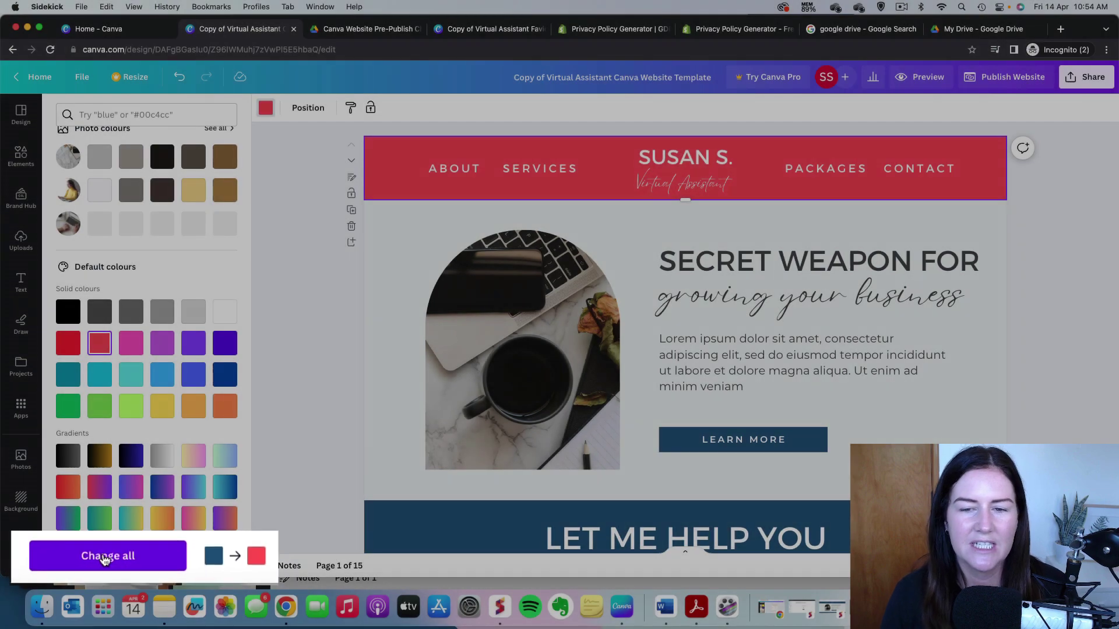
left_click(118, 556)
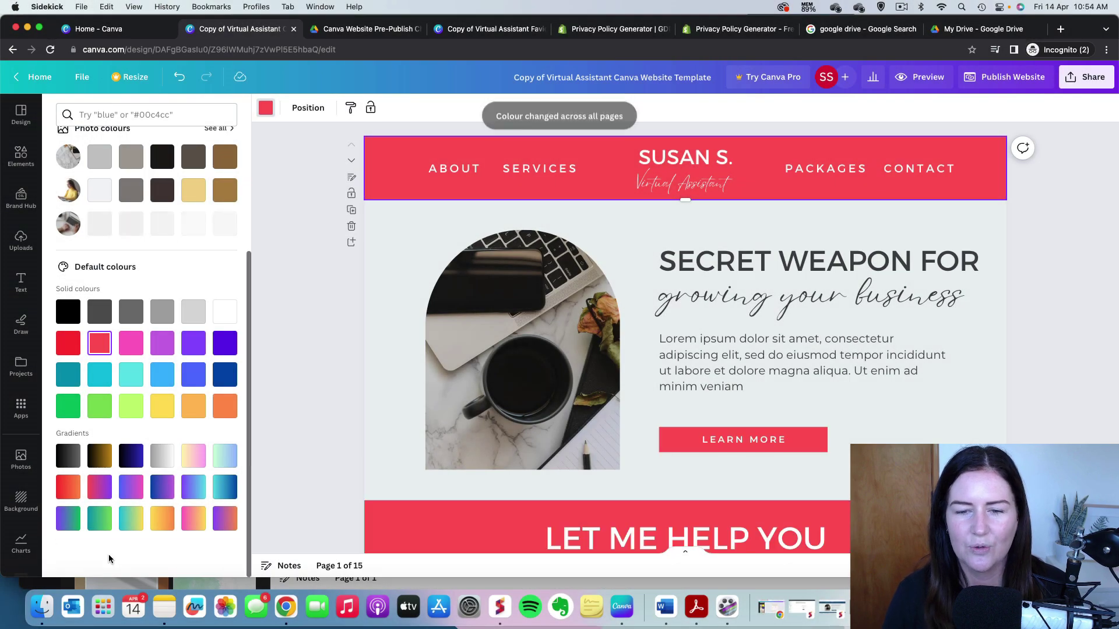
Recolour the dark blue script first name in the about section with the document's coral red, replacing that blue across all pages.
scroll(383, 418, "down", 15)
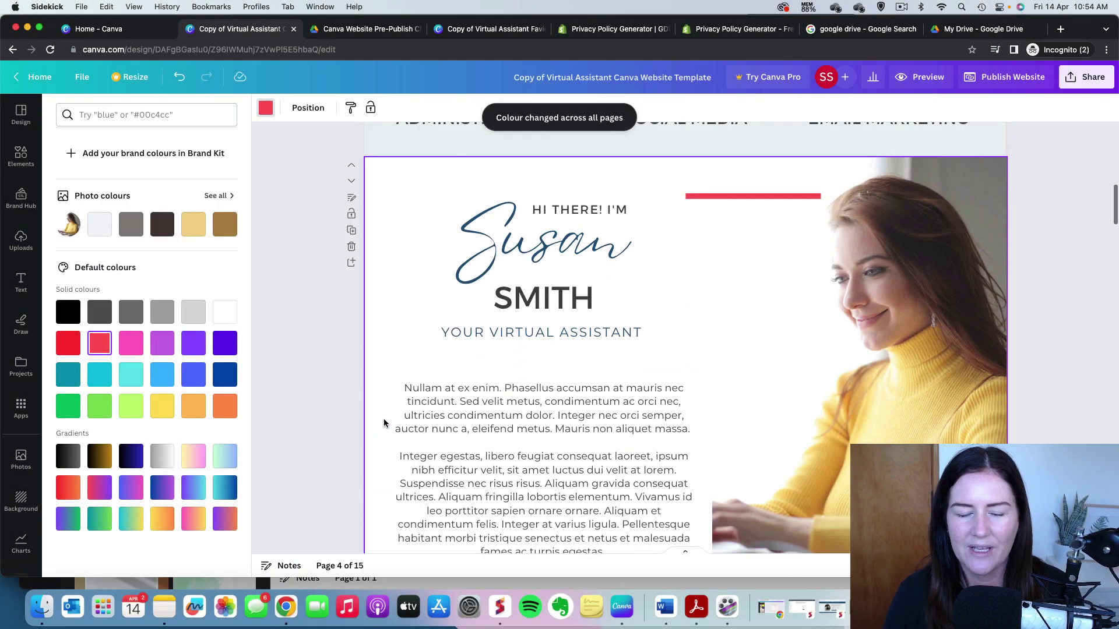
left_click(516, 247)
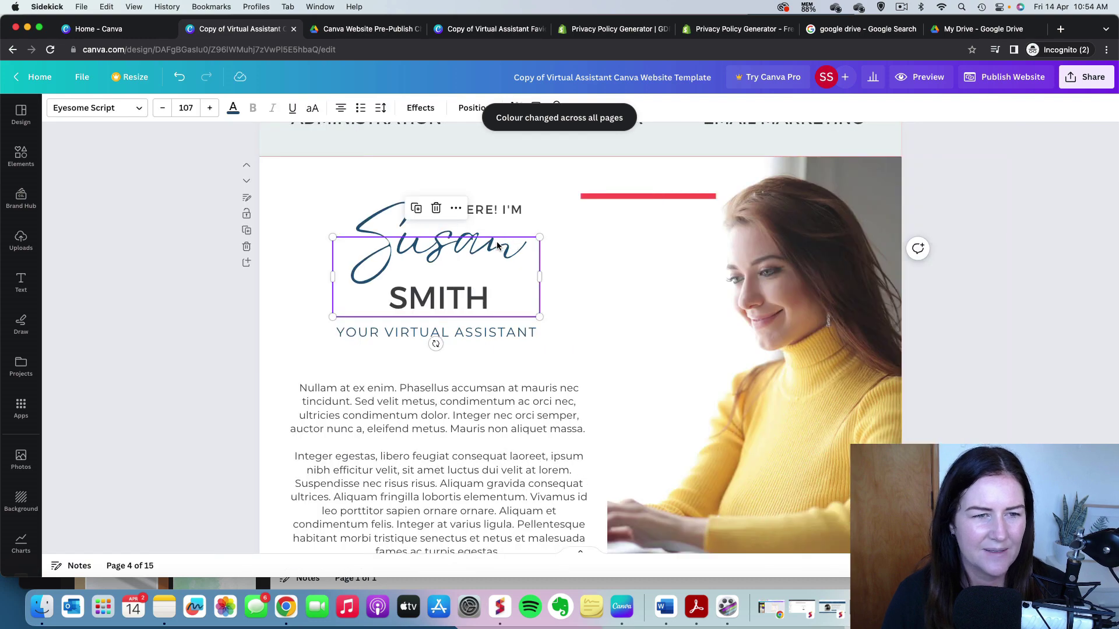
left_click(233, 110)
left_click(131, 210)
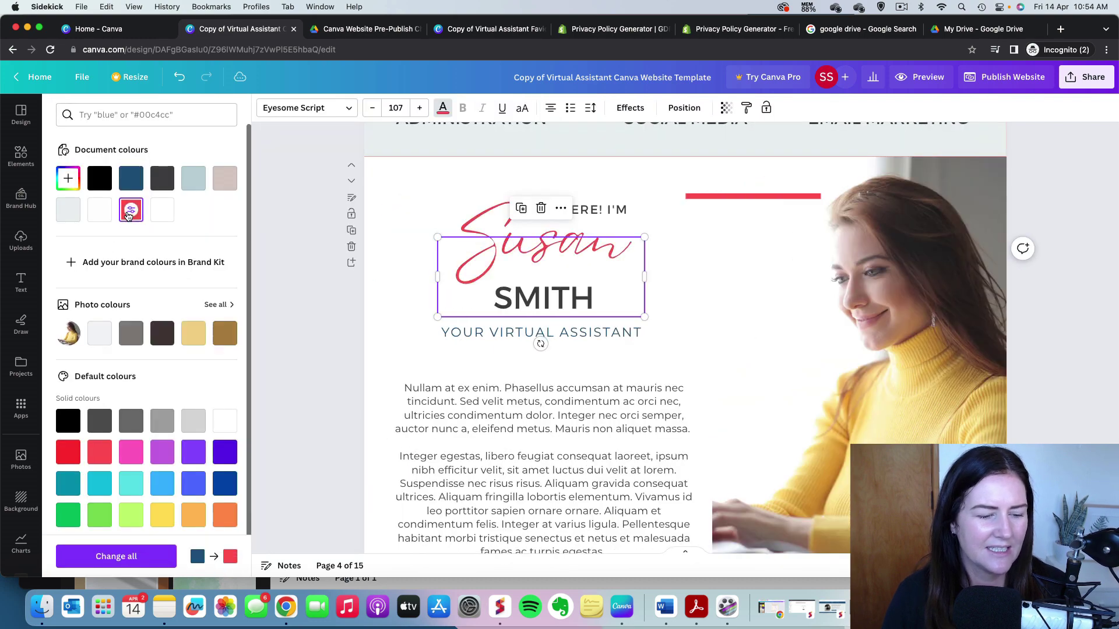
left_click(131, 555)
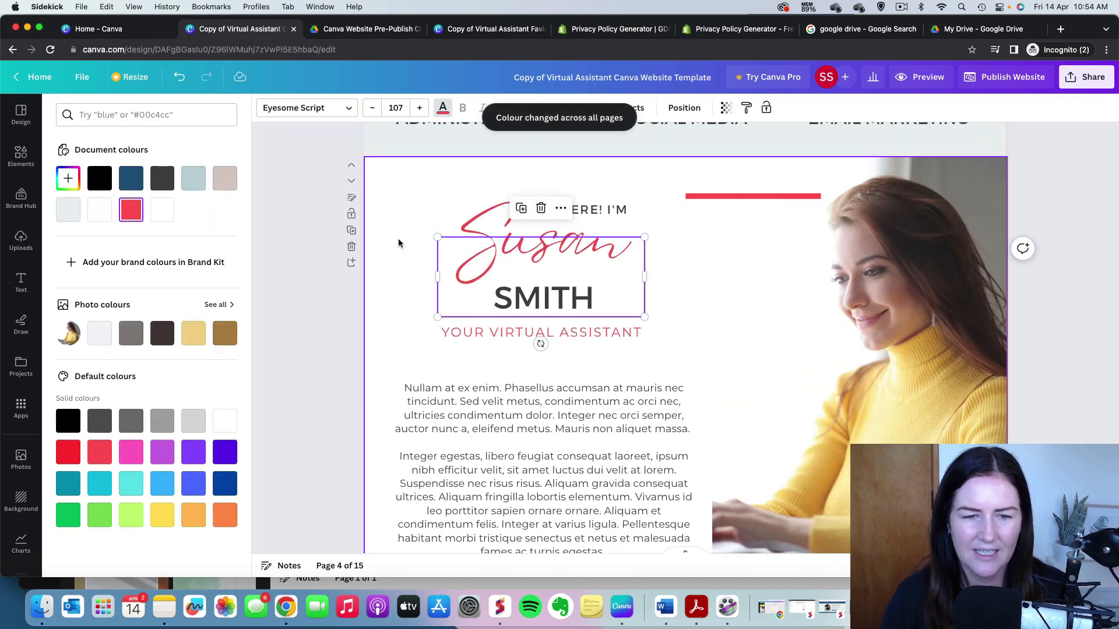
Give the "I specialise in..." section's background a custom light peach colour and replace the pale grey with it across all pages.
left_click(398, 239)
scroll(398, 239, "up", 5)
scroll(309, 248, "down", 2)
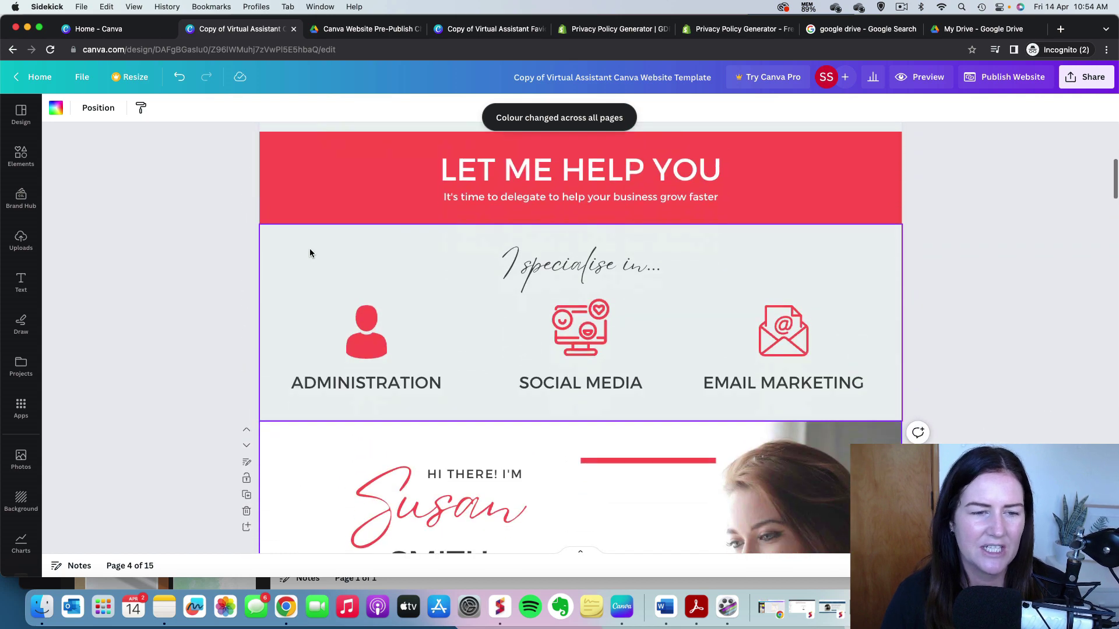
left_click(280, 250)
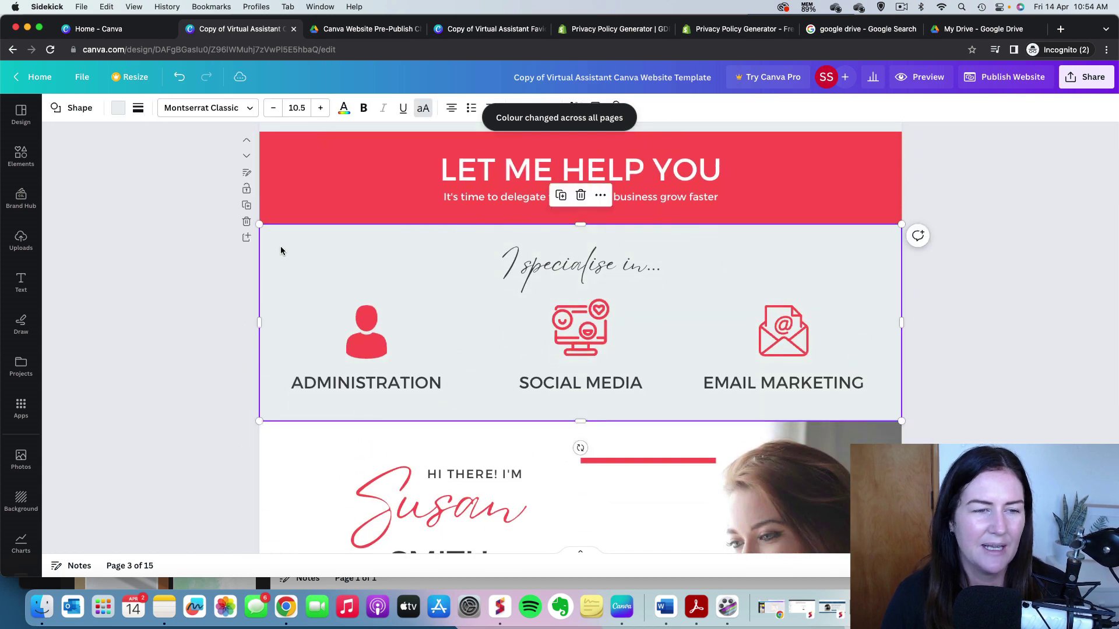
left_click(117, 110)
scroll(148, 376, "down", 5)
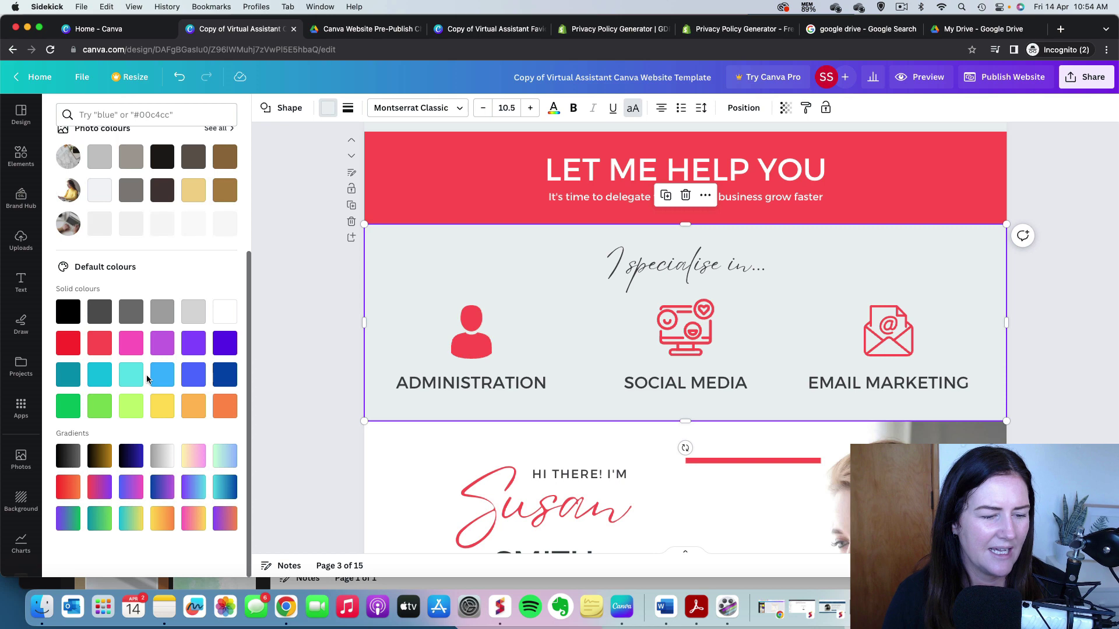
scroll(142, 378, "up", 3)
left_click(67, 179)
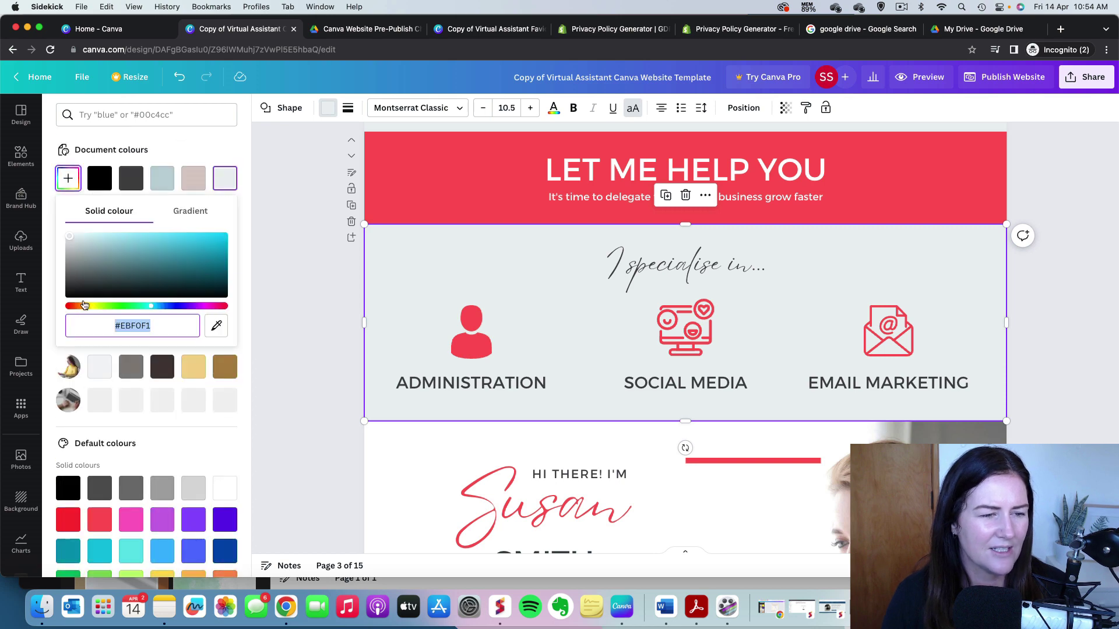
left_click(75, 306)
left_click_drag(75, 249, 92, 230)
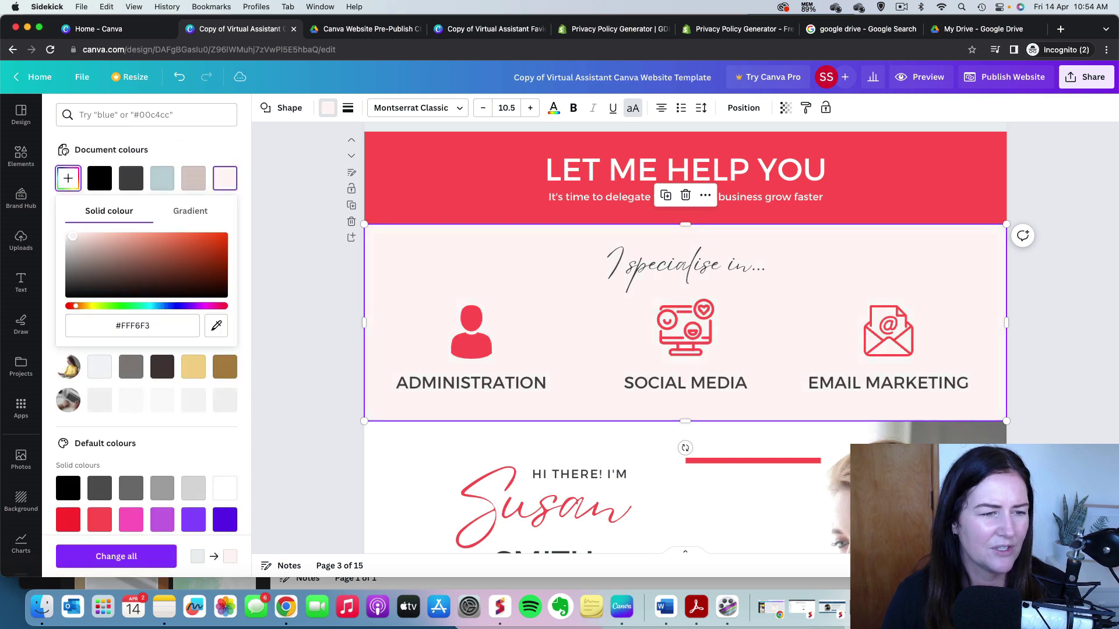
left_click(116, 556)
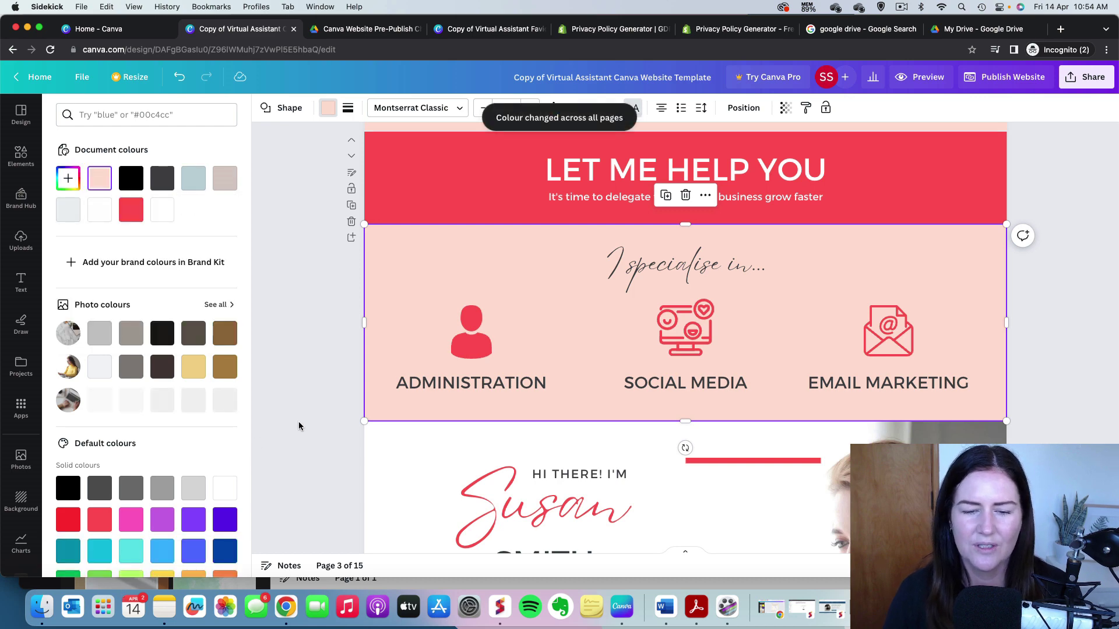
key("Escape")
Search the photos for "laptop" and replace the hero's arched picture with the photo of hands typing on a marble desk.
scroll(283, 402, "up", 5)
scroll(284, 402, "up", 2)
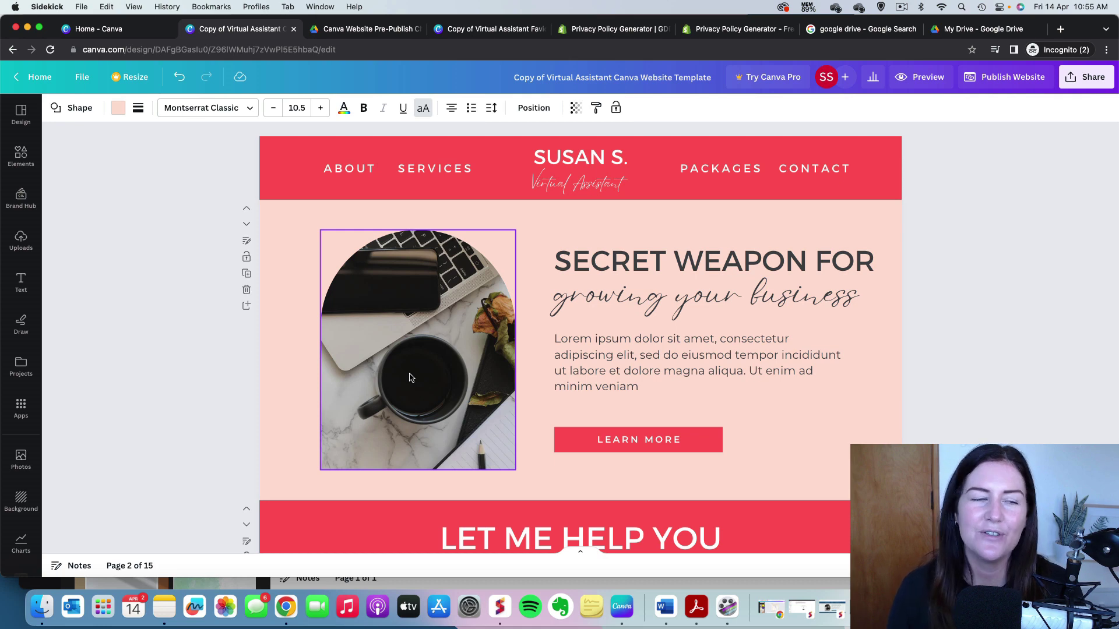
scroll(21, 280, "down", 1)
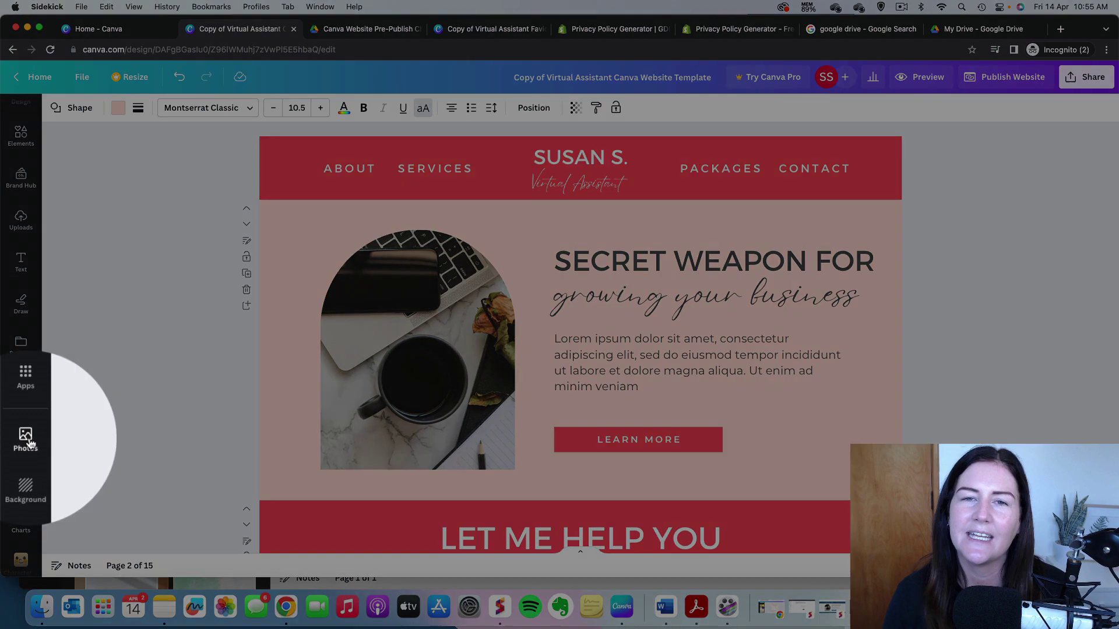
left_click(26, 440)
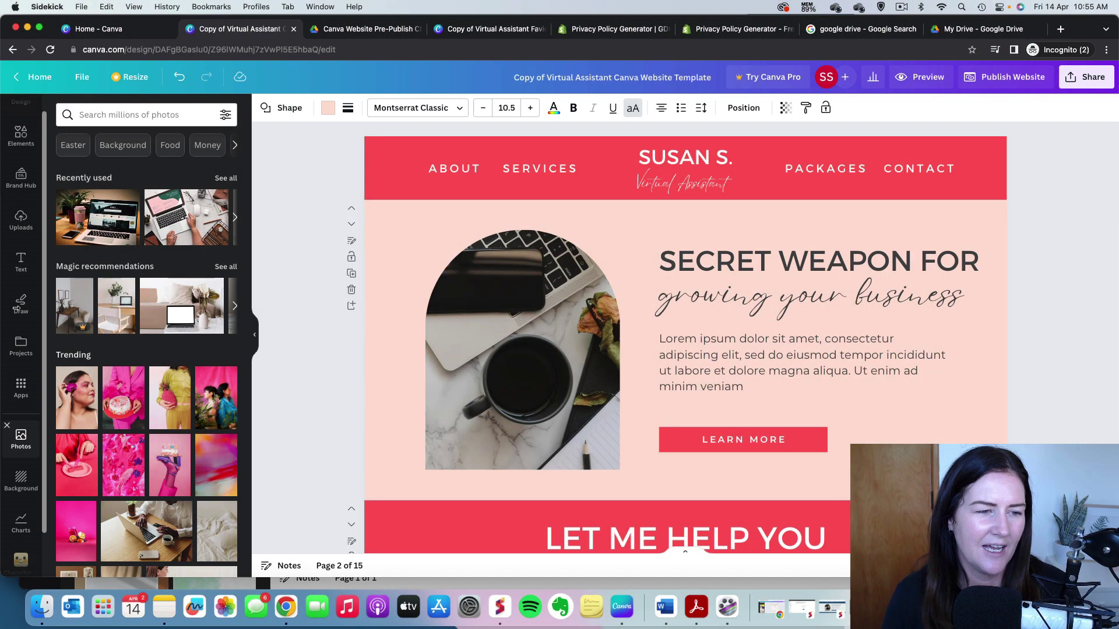
left_click(143, 116)
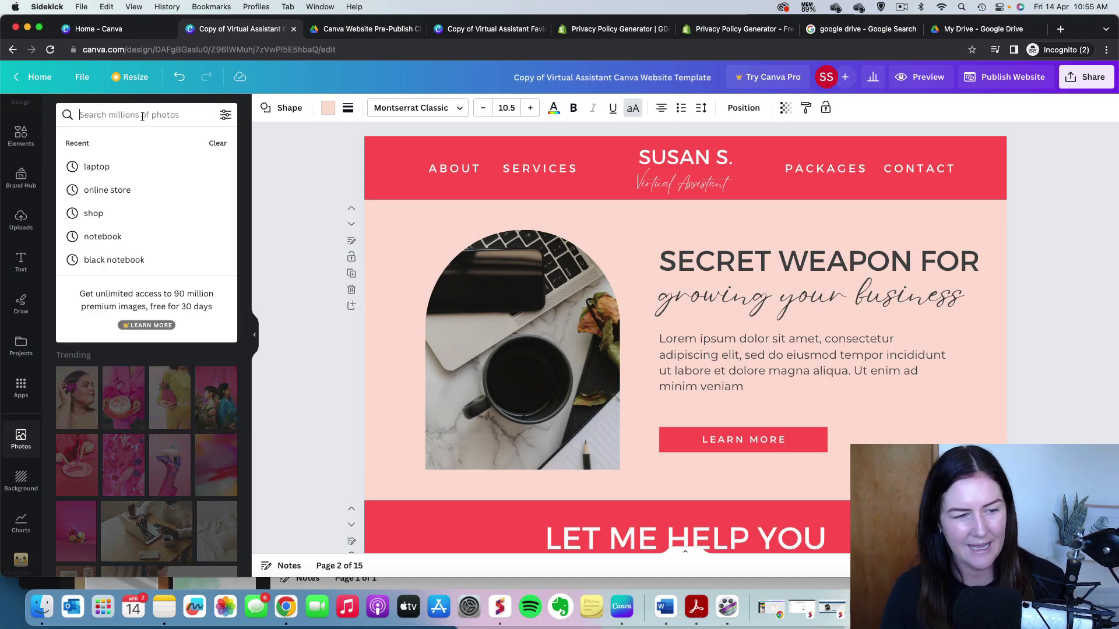
left_click(148, 163)
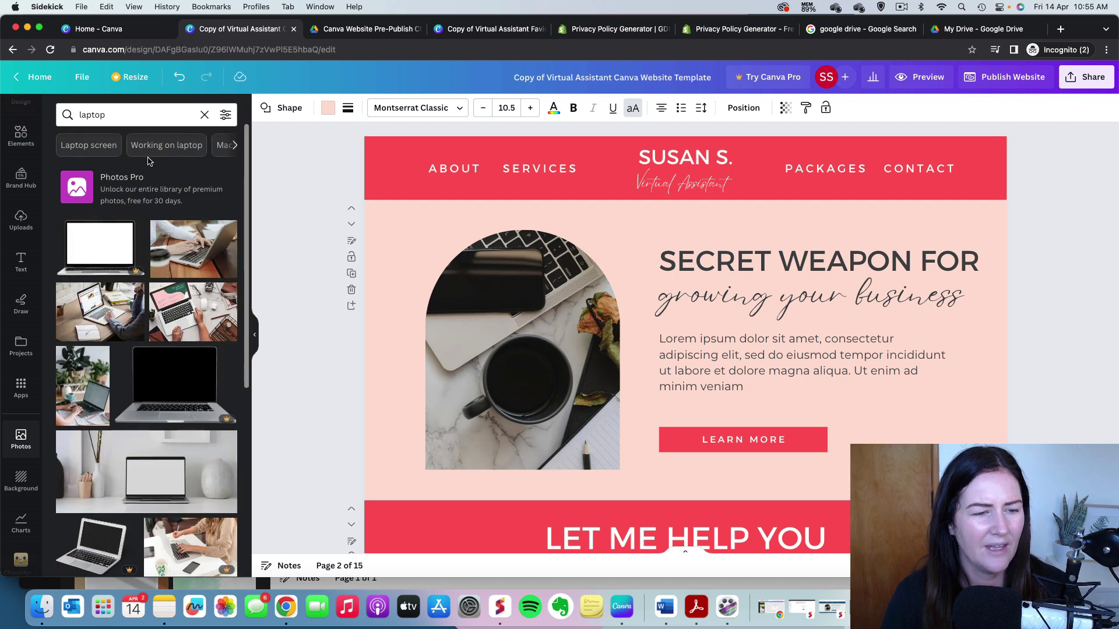
scroll(164, 253, "down", 3)
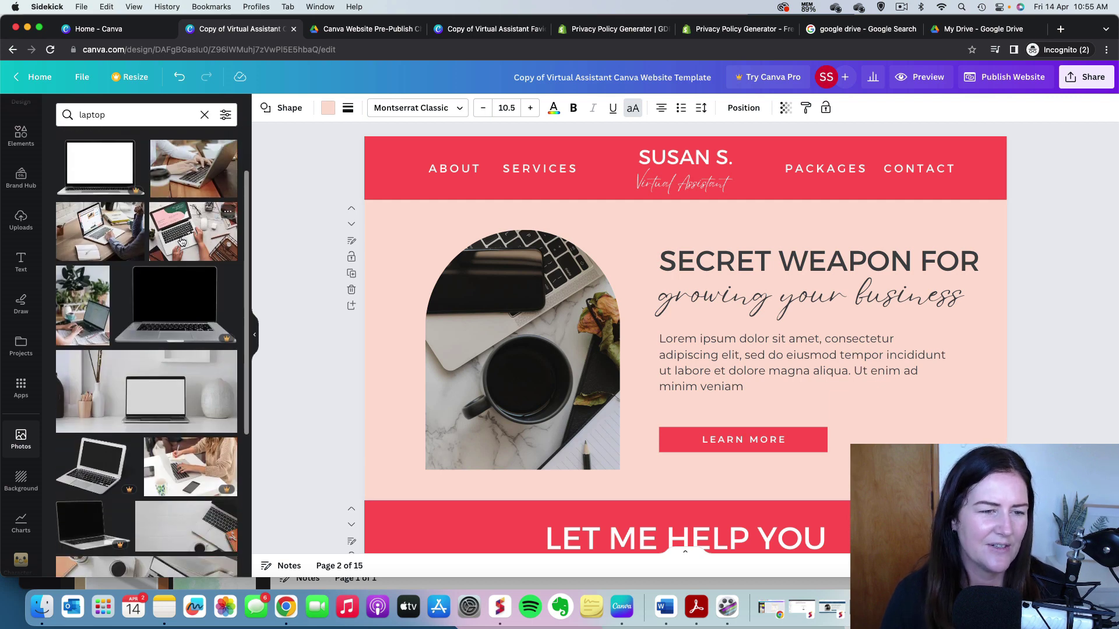
left_click_drag(194, 243, 489, 325)
left_click(337, 338)
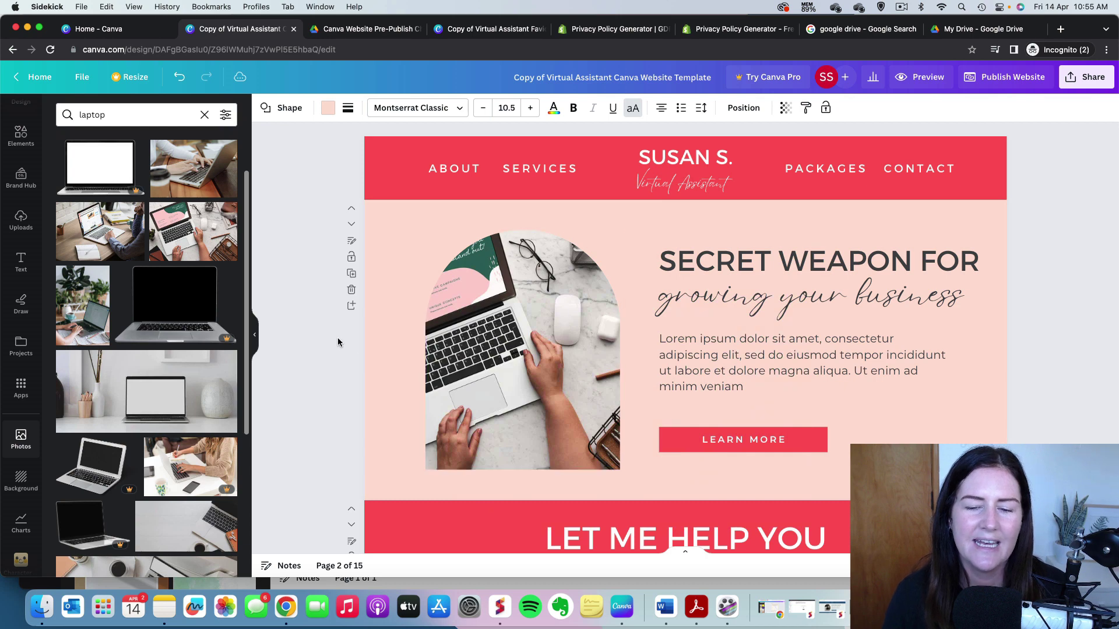
Look through the sections below the hero as far as the service list, checking their photos and colours, and return to the header.
scroll(337, 337, "down", 3)
scroll(338, 342, "down", 10)
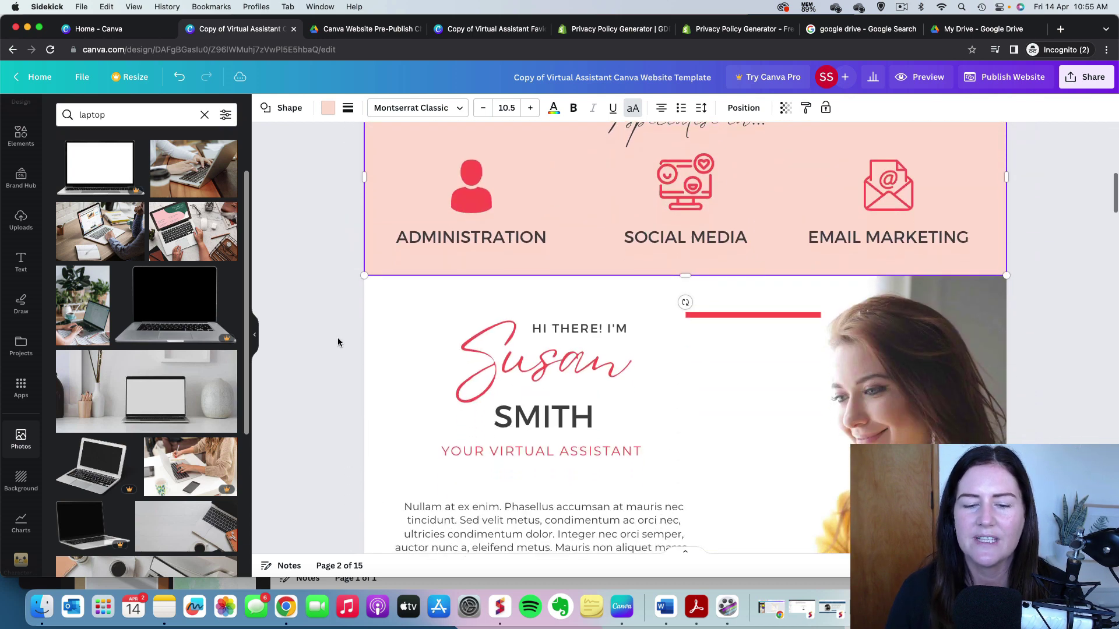
scroll(337, 340, "down", 2)
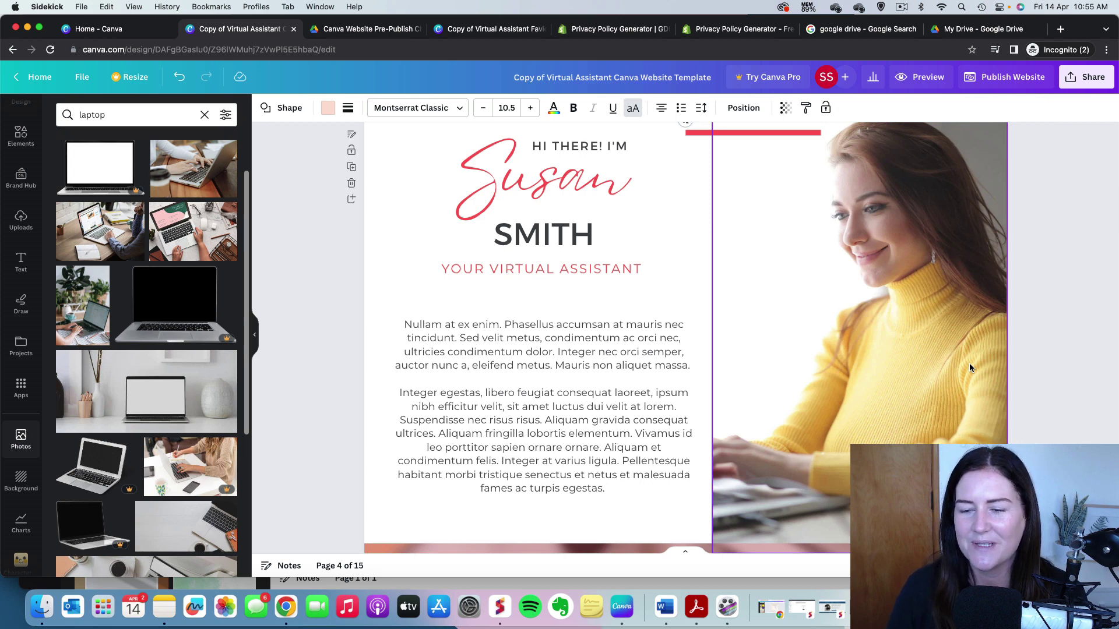
scroll(946, 320, "down", 3)
scroll(946, 325, "down", 2)
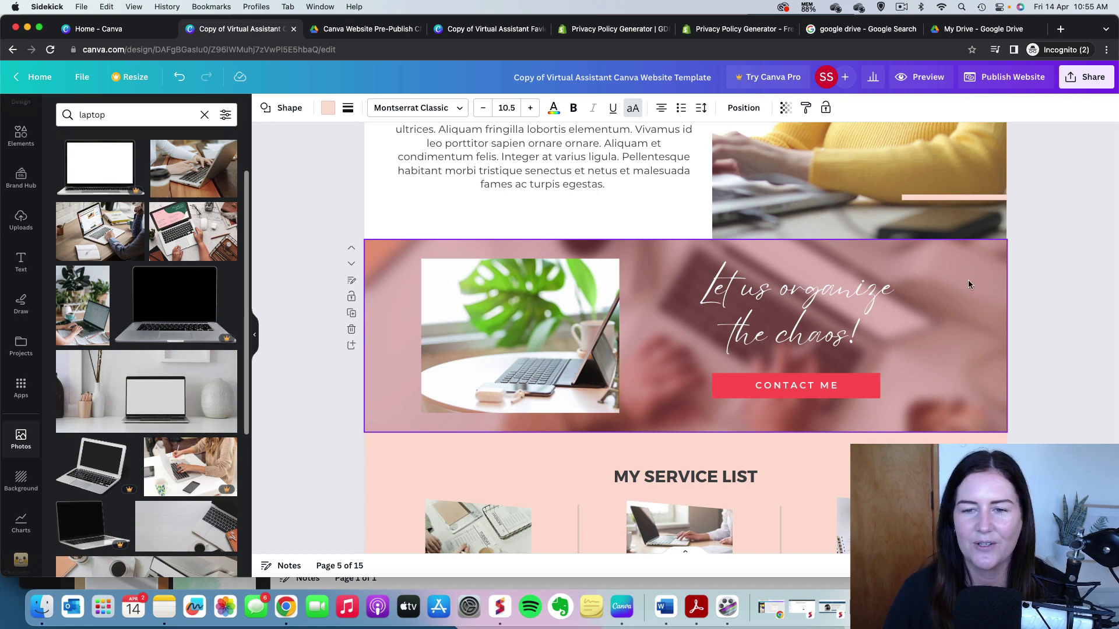
scroll(967, 282, "up", 10)
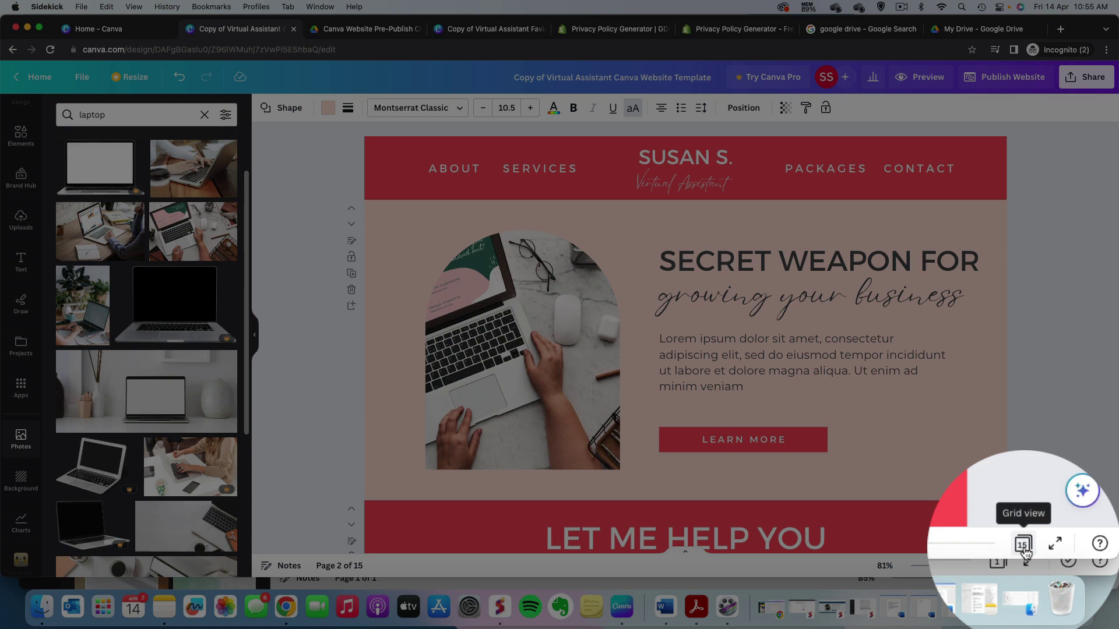
Examine all page titles in grid view and compare them with the header's menu items.
left_click(1047, 565)
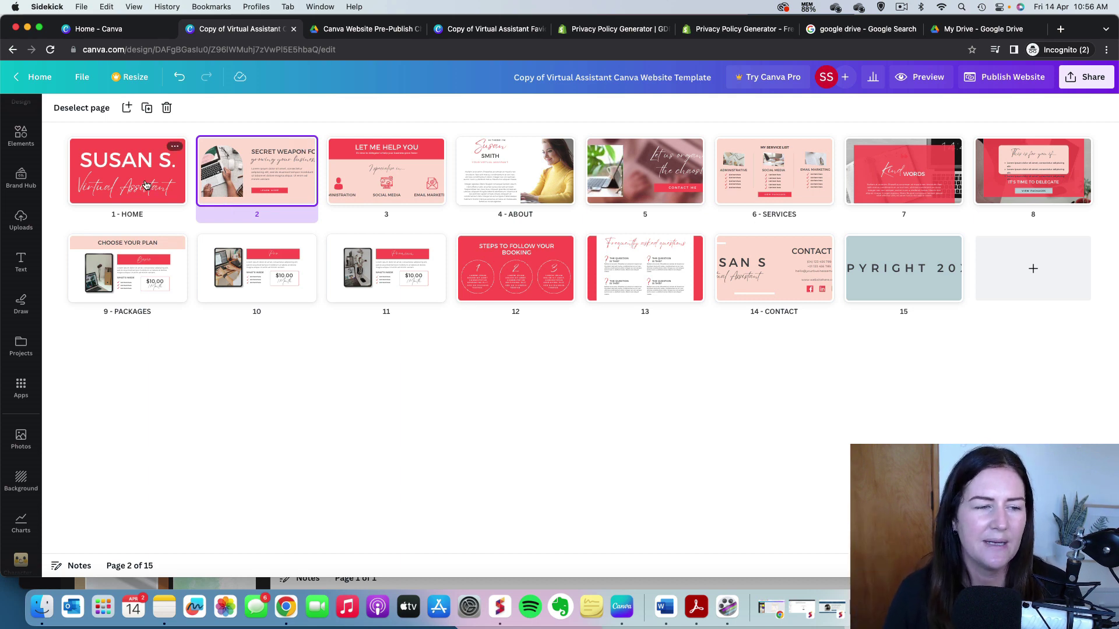
key("Escape")
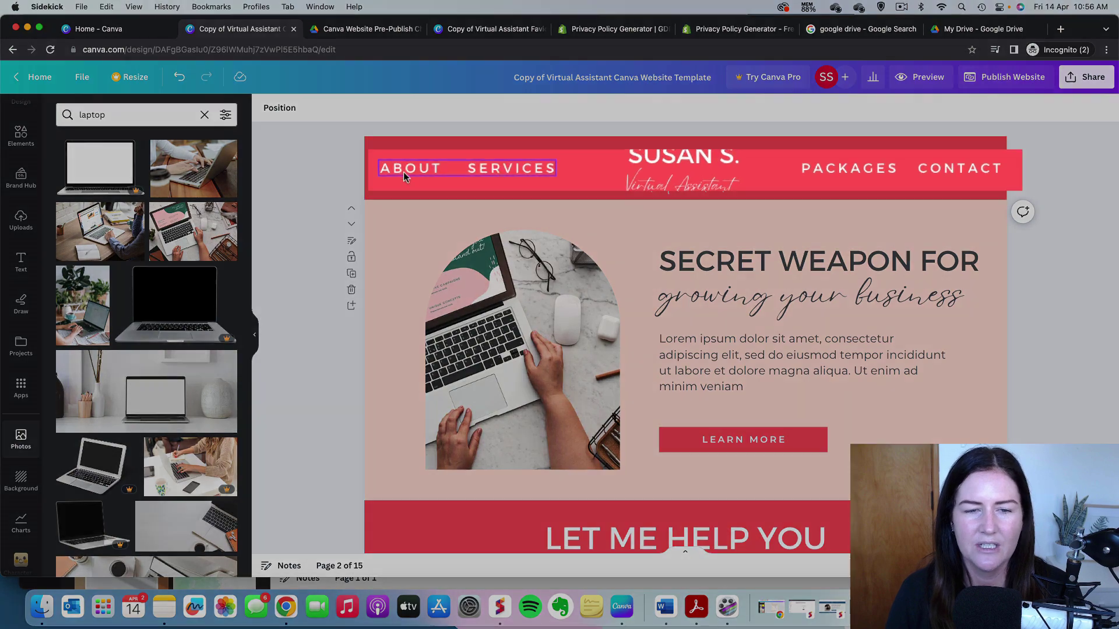
left_click_drag(403, 173, 335, 159)
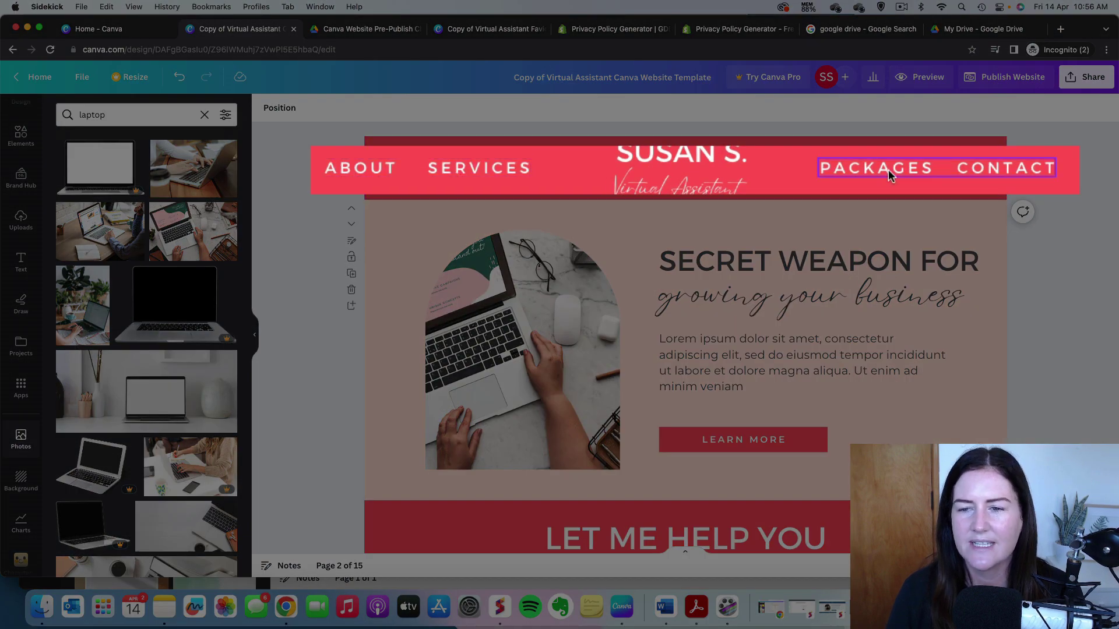
left_click_drag(1015, 175, 973, 175)
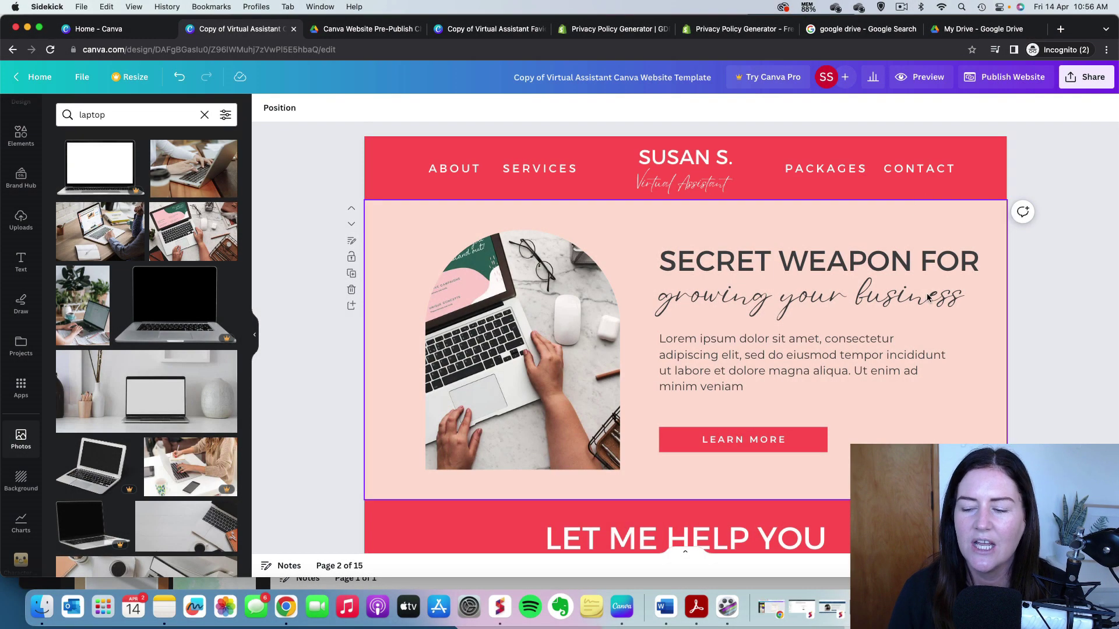
key("super+alt+g")
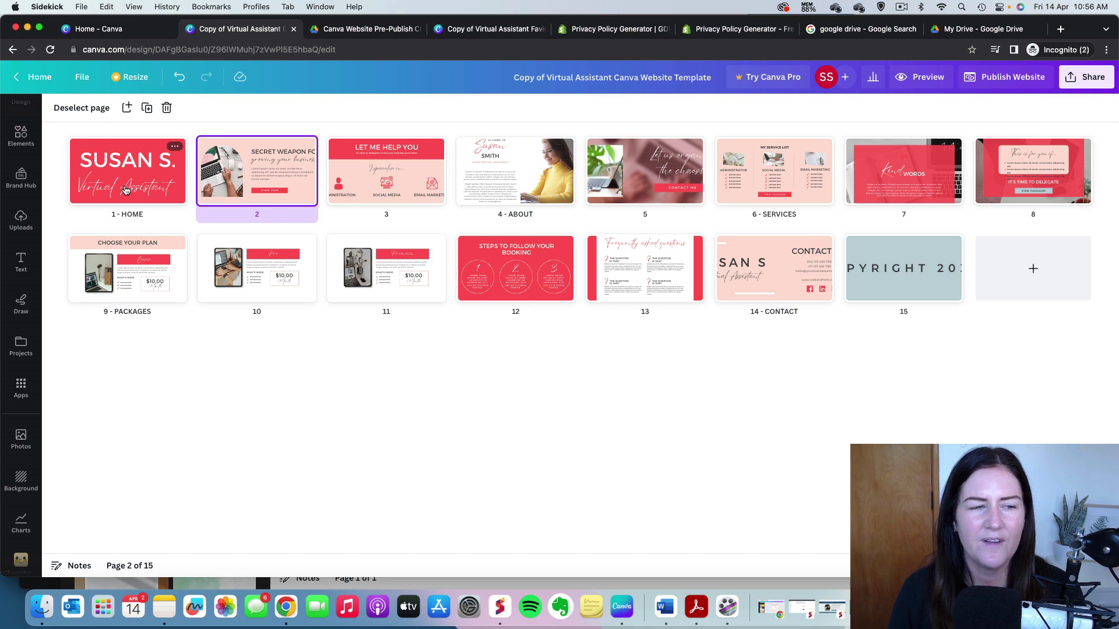
double_click(126, 190)
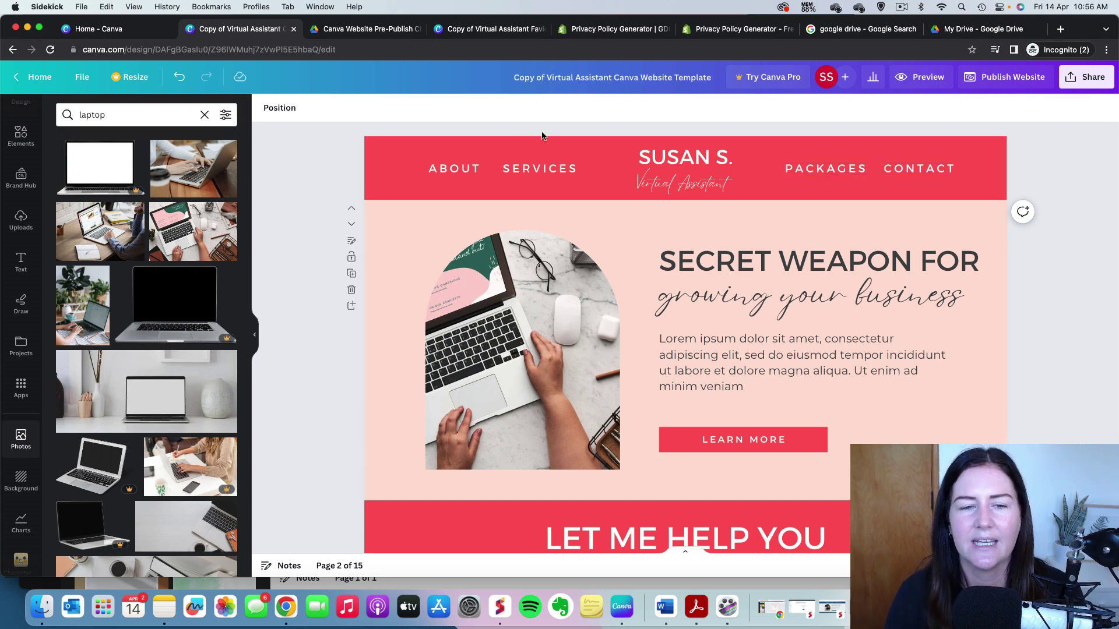
Link the word ABOUT in the header menu to the page "4 - ABOUT" in this document.
left_click(455, 170)
left_click(458, 169)
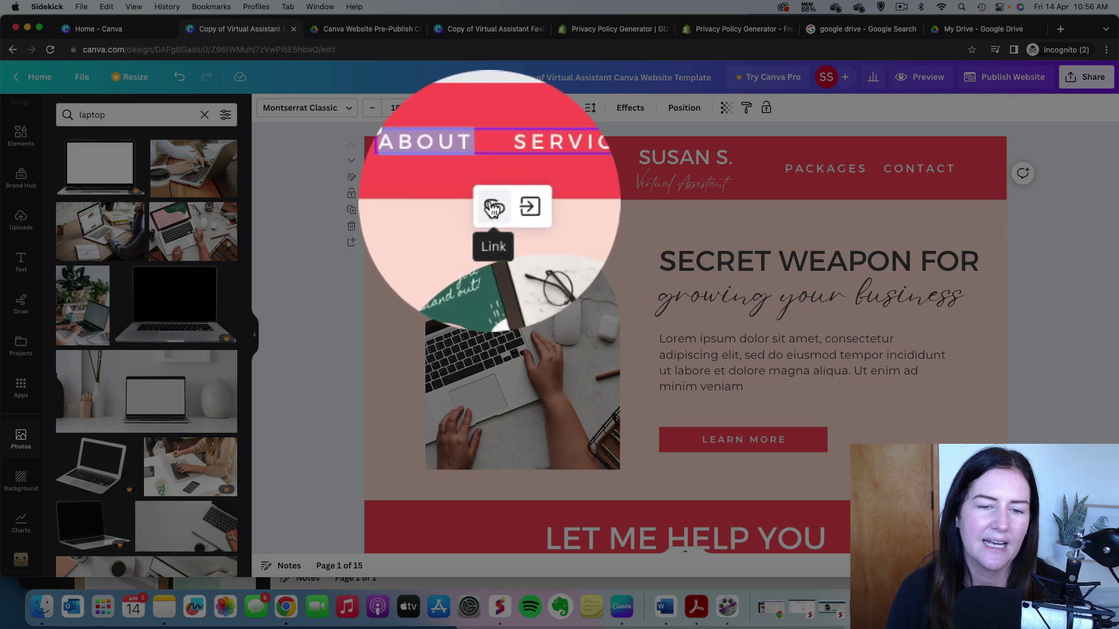
left_click(493, 207)
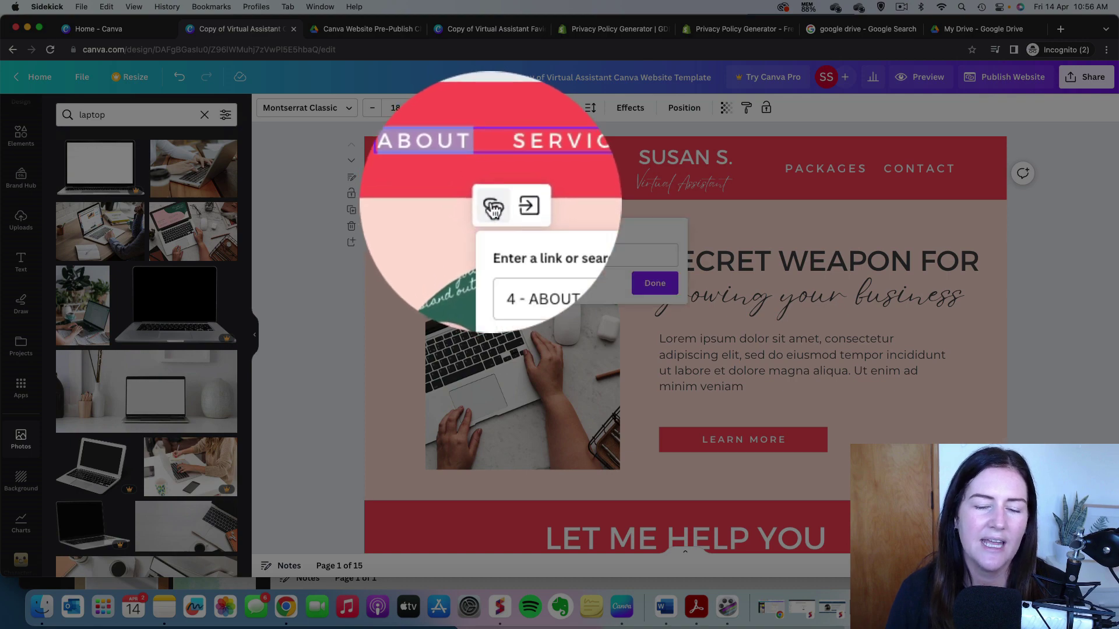
left_click(559, 256)
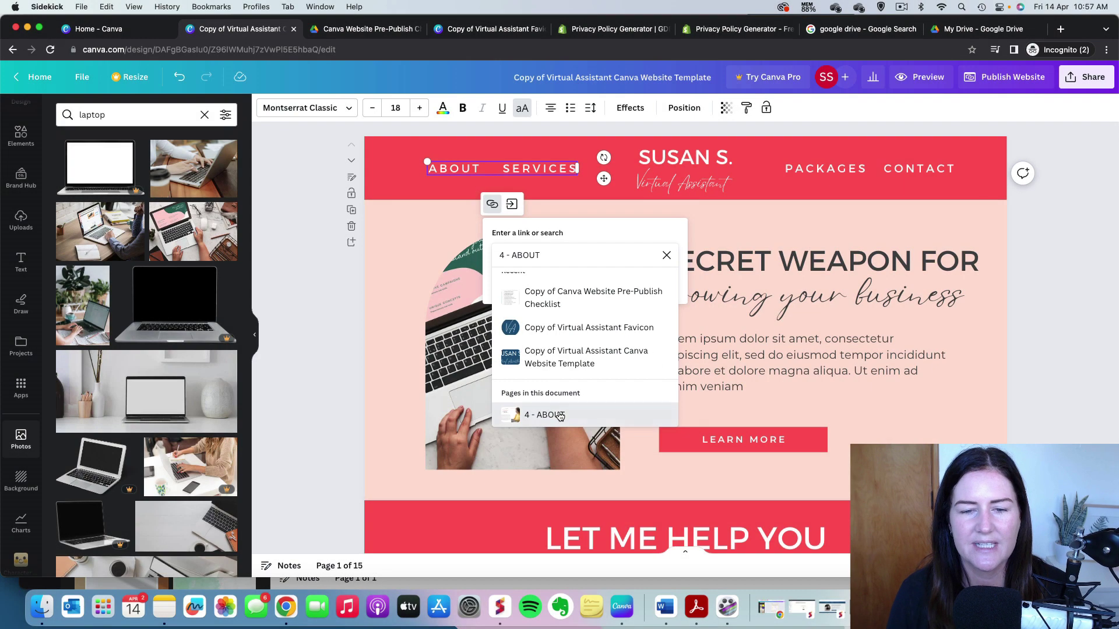
left_click(553, 418)
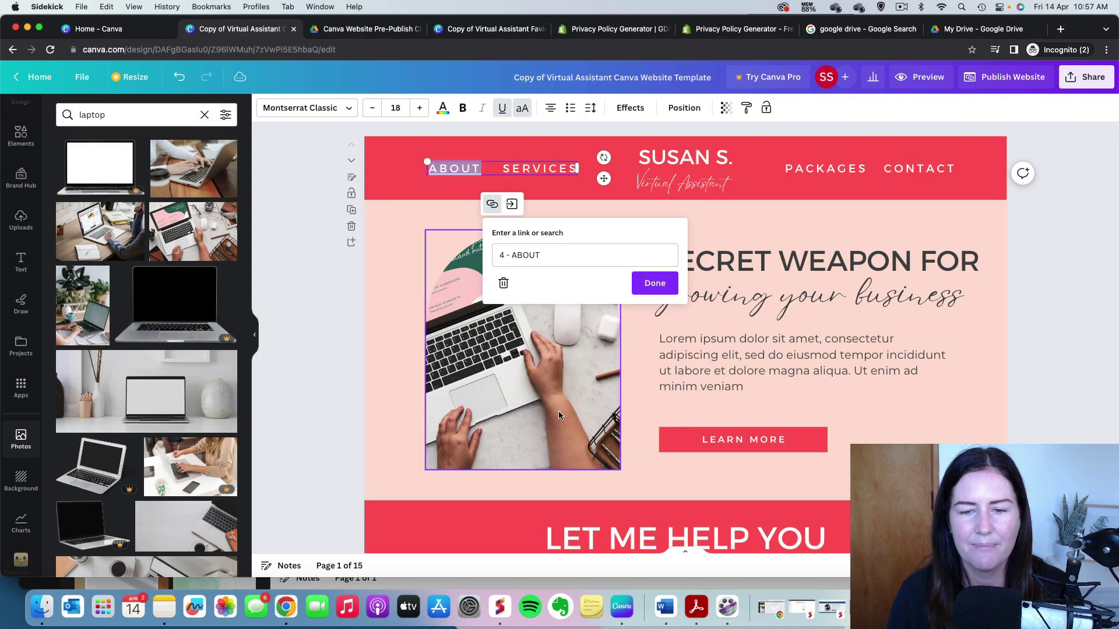
left_click(652, 287)
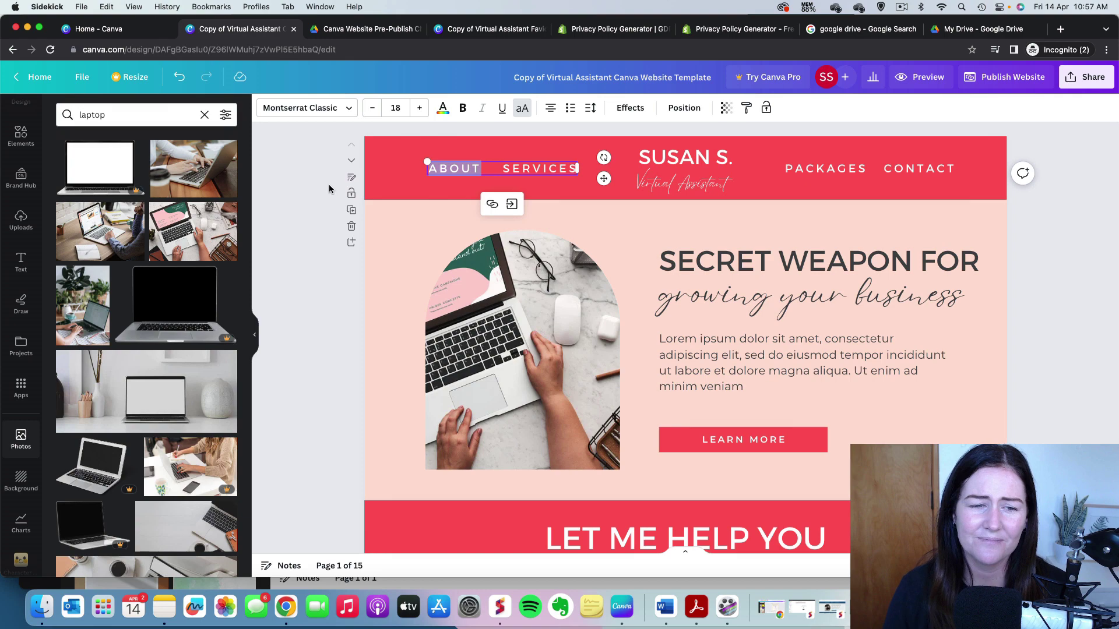
left_click(329, 184)
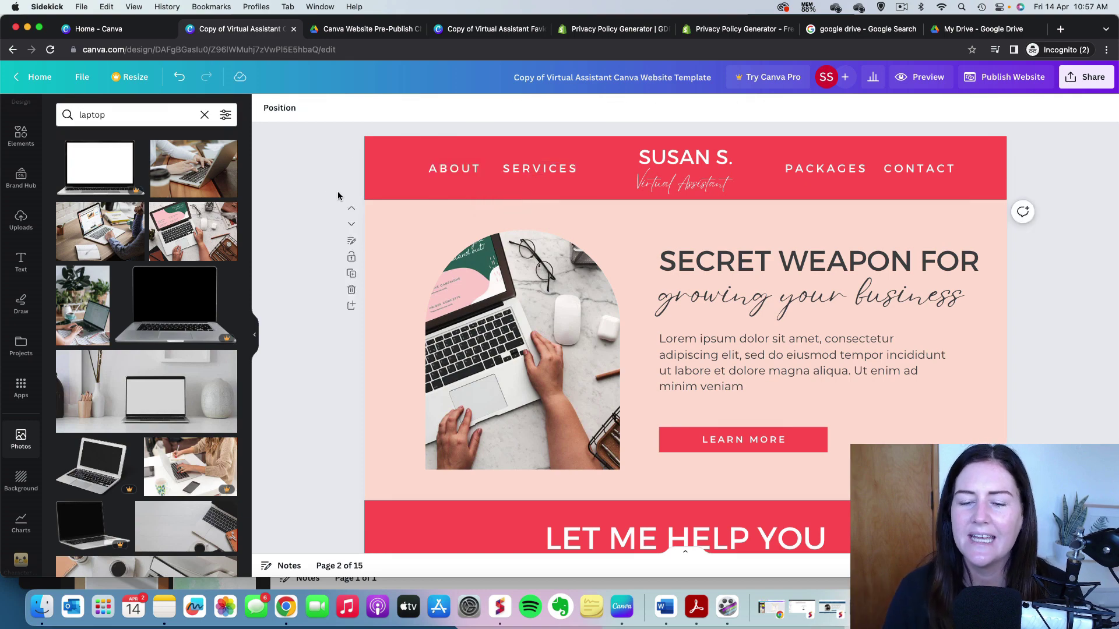
Check which page the text of the hero's LEARN MORE button links to, without changing it.
scroll(779, 394, "down", 2)
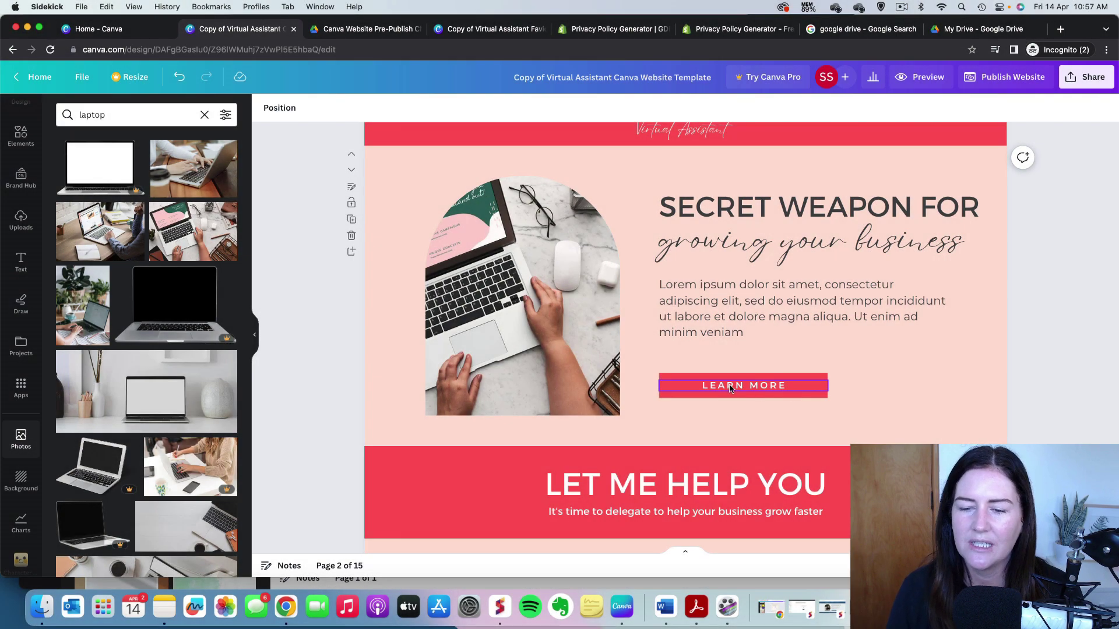
scroll(775, 396, "down", 10)
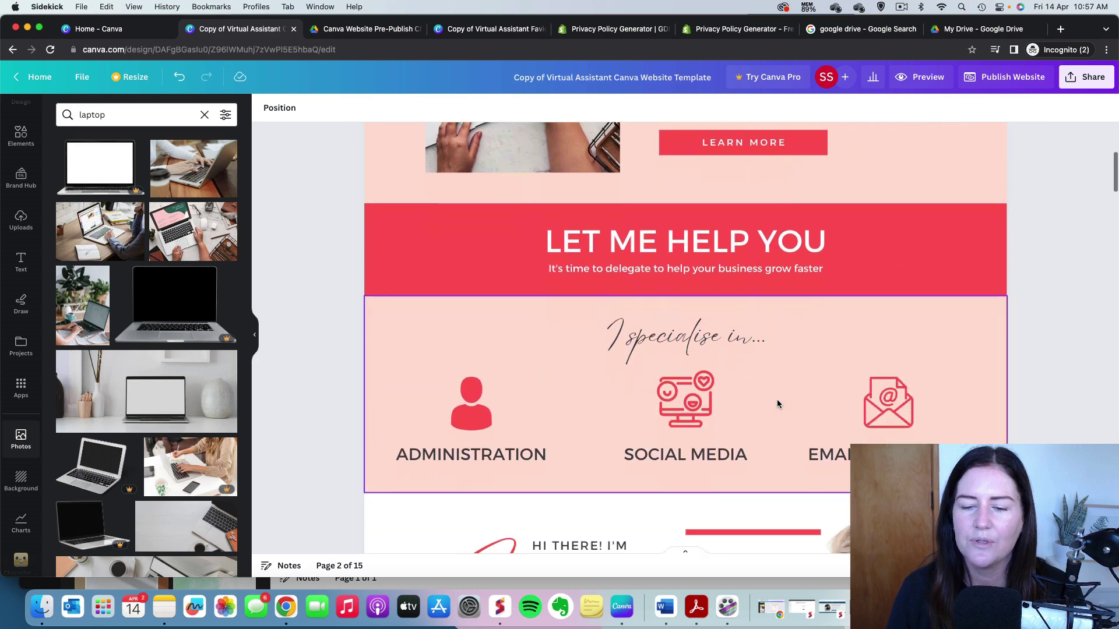
scroll(777, 399, "down", 15)
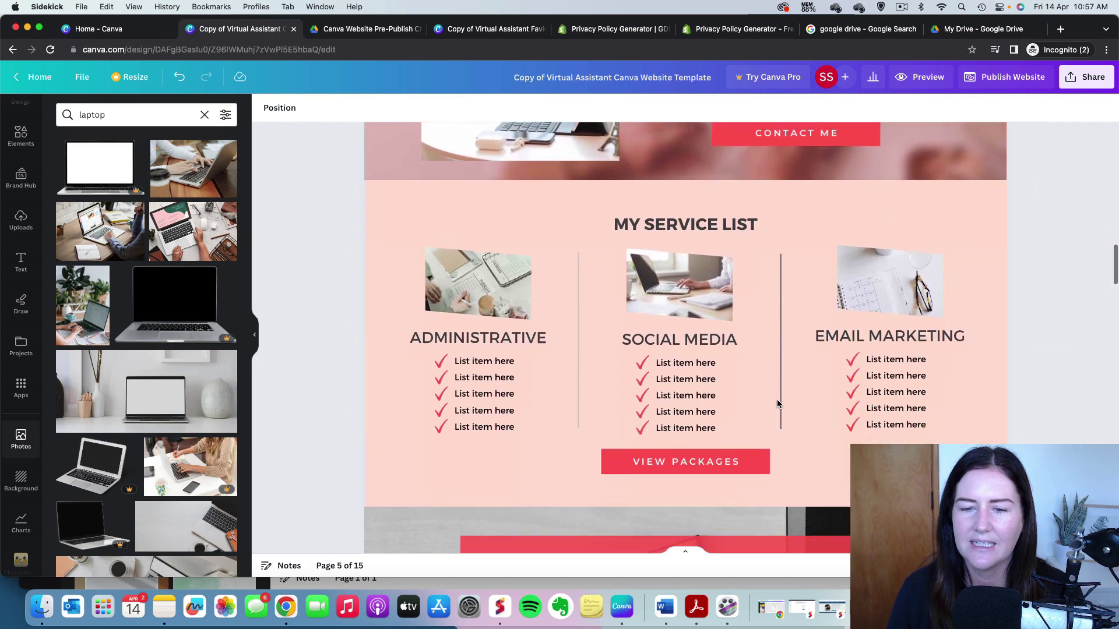
scroll(777, 402, "up", 6)
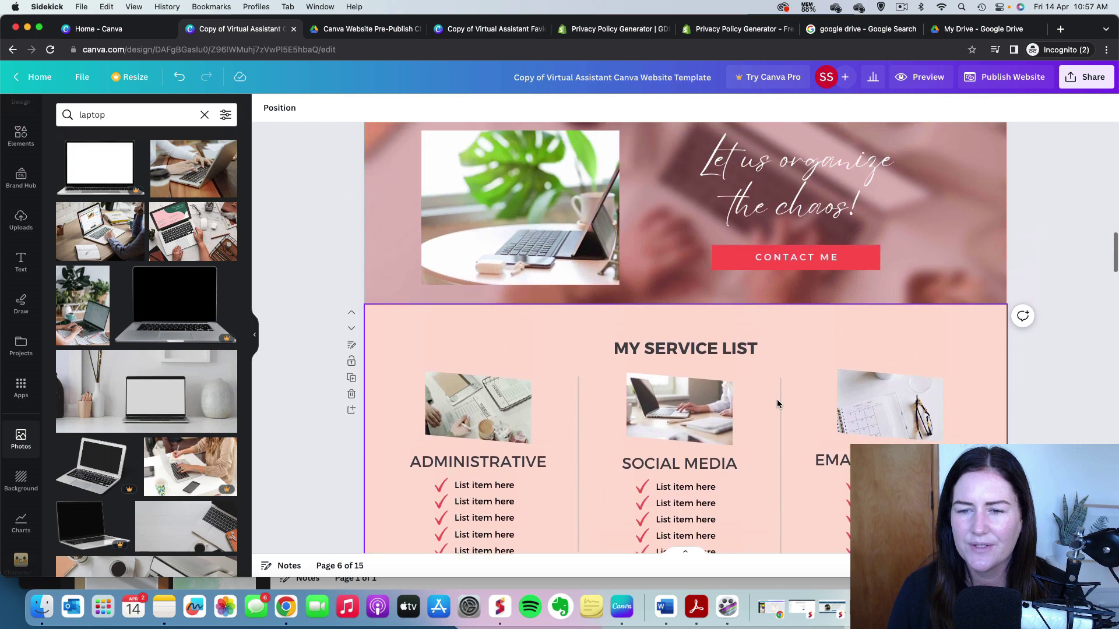
scroll(777, 402, "up", 15)
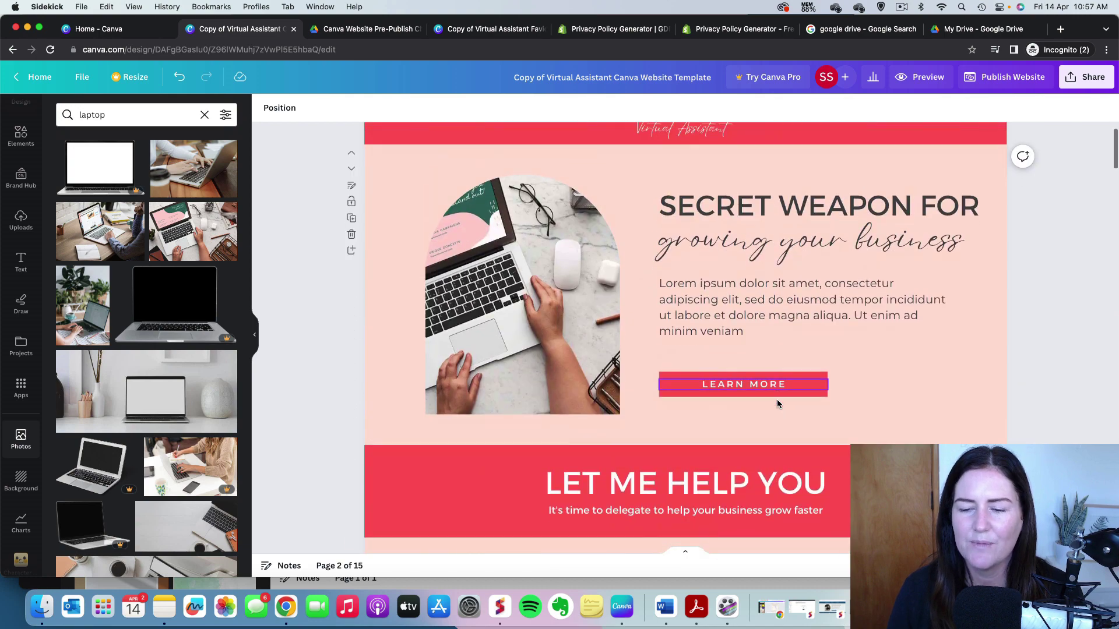
left_click(726, 365)
left_click(728, 362)
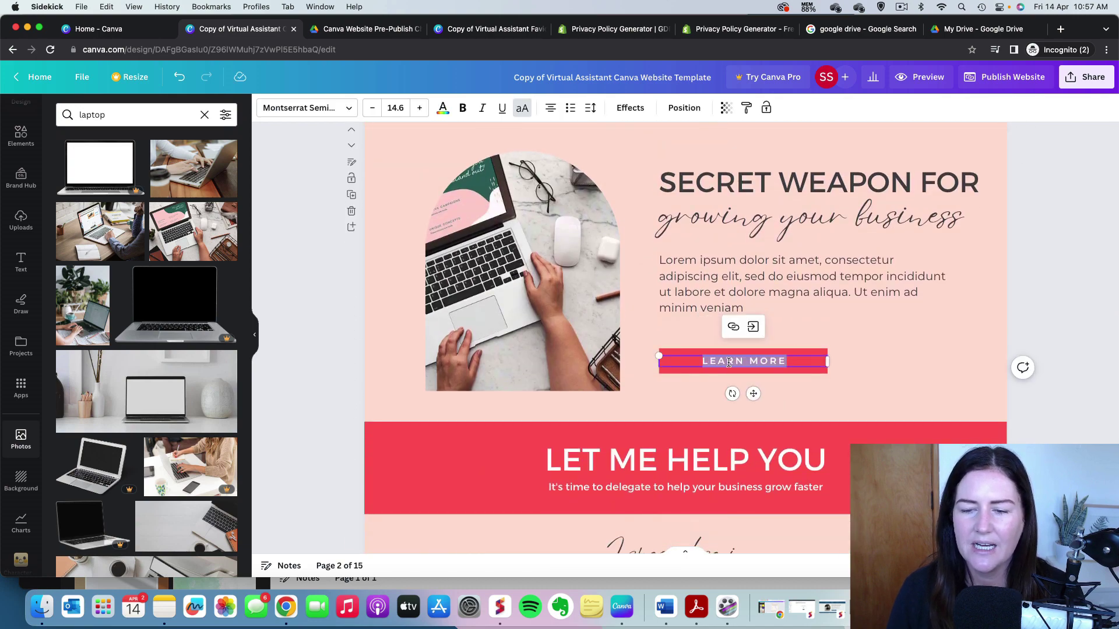
left_click(732, 329)
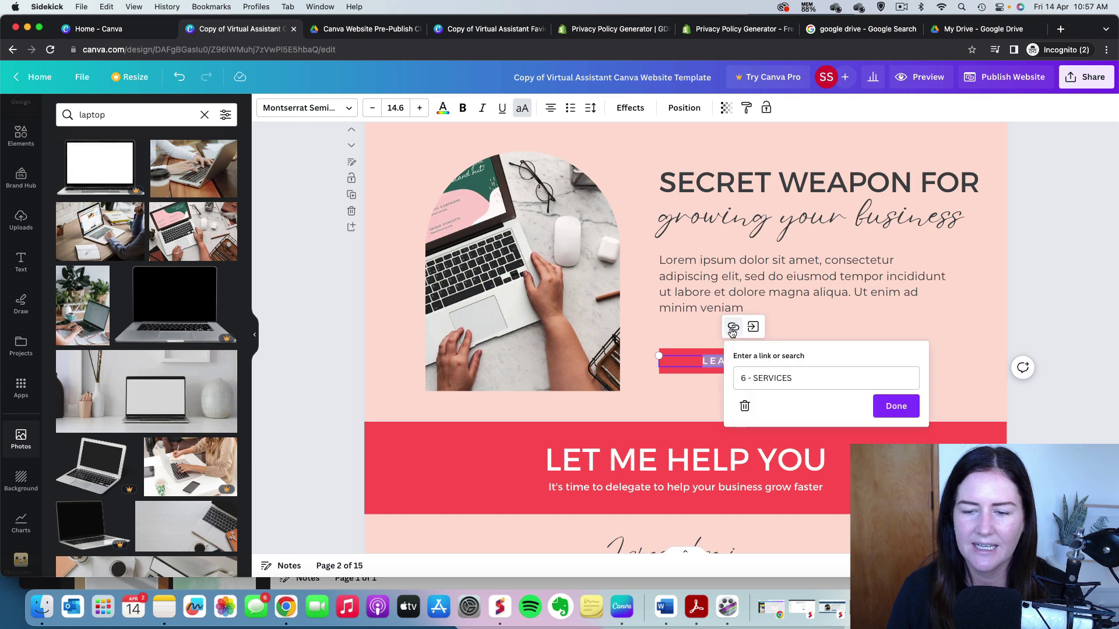
left_click(810, 382)
scroll(795, 484, "down", 1)
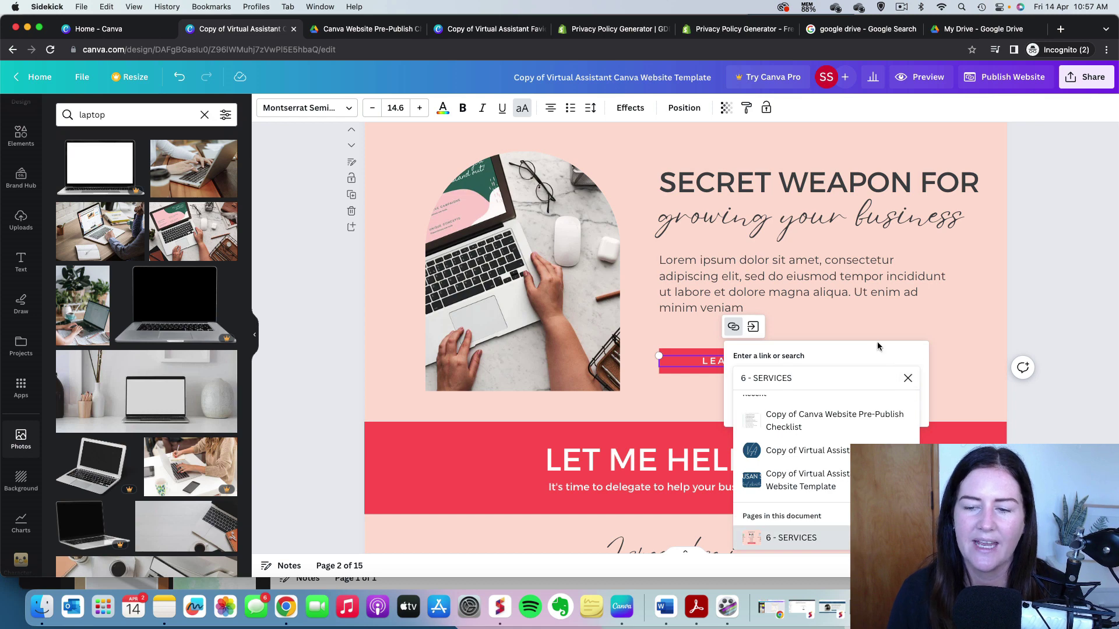
left_click(876, 324)
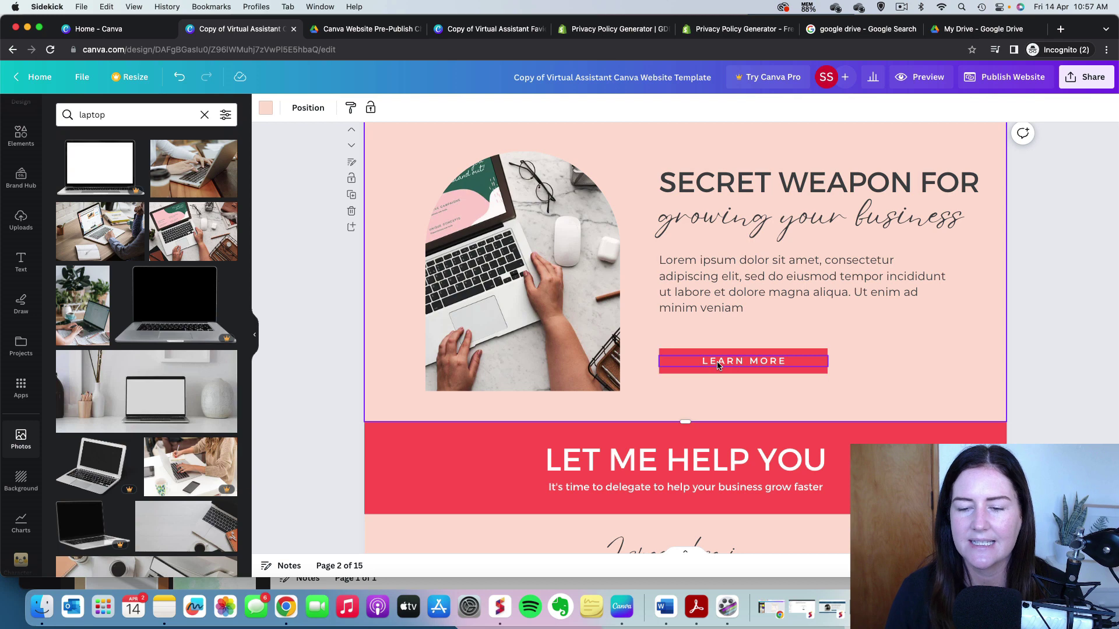
Set the link of the rectangle behind the LEARN MORE text to the page "6 - SERVICES".
left_click(674, 357)
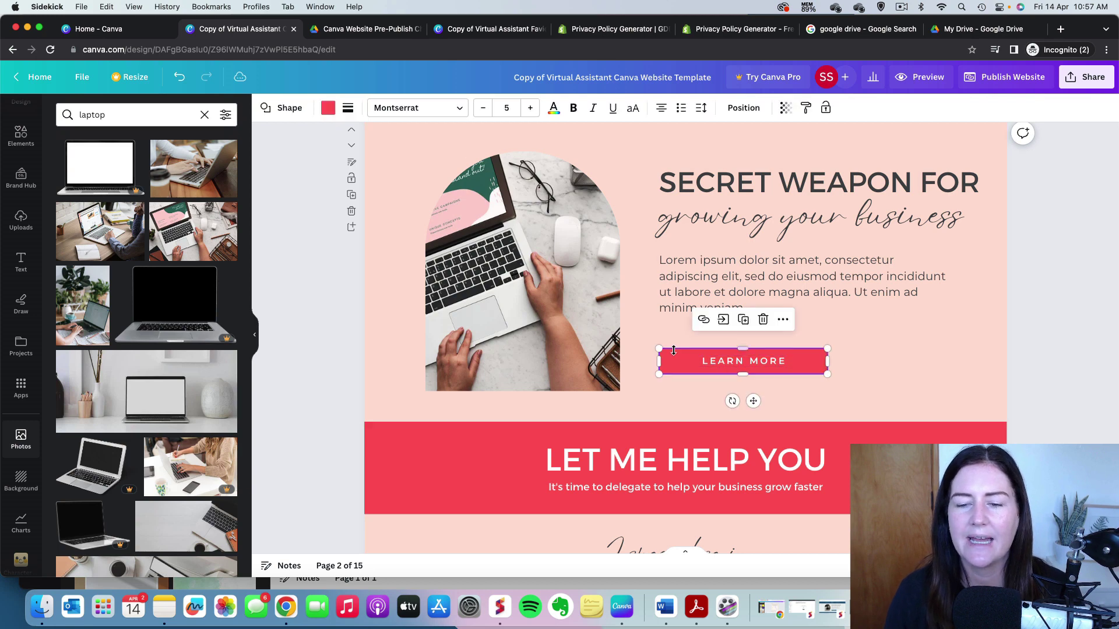
left_click(704, 321)
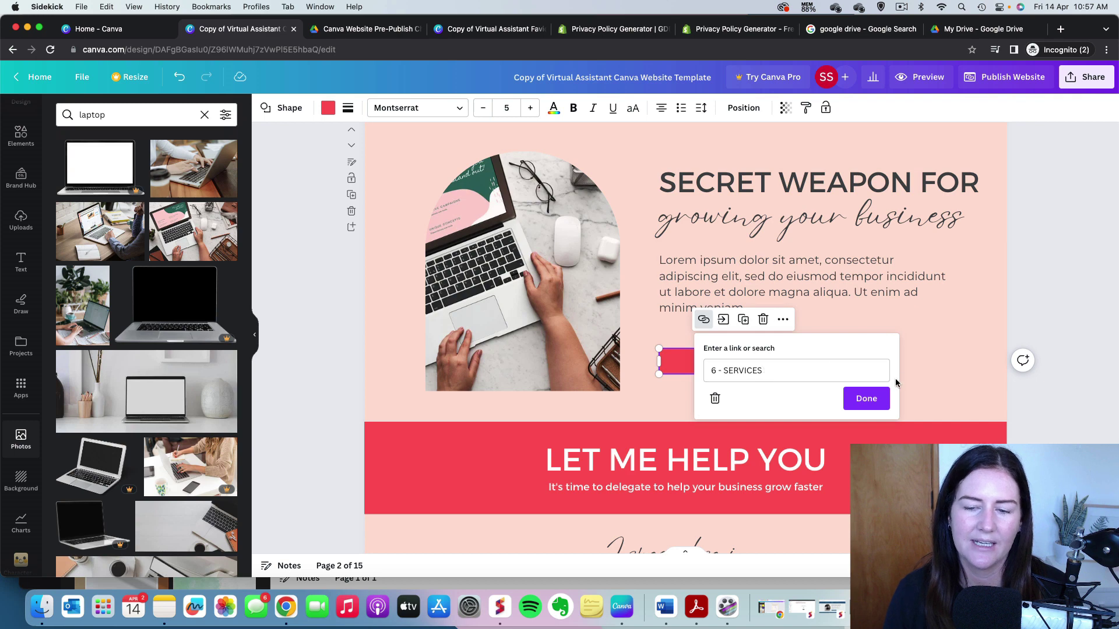
left_click(868, 400)
left_click(866, 397)
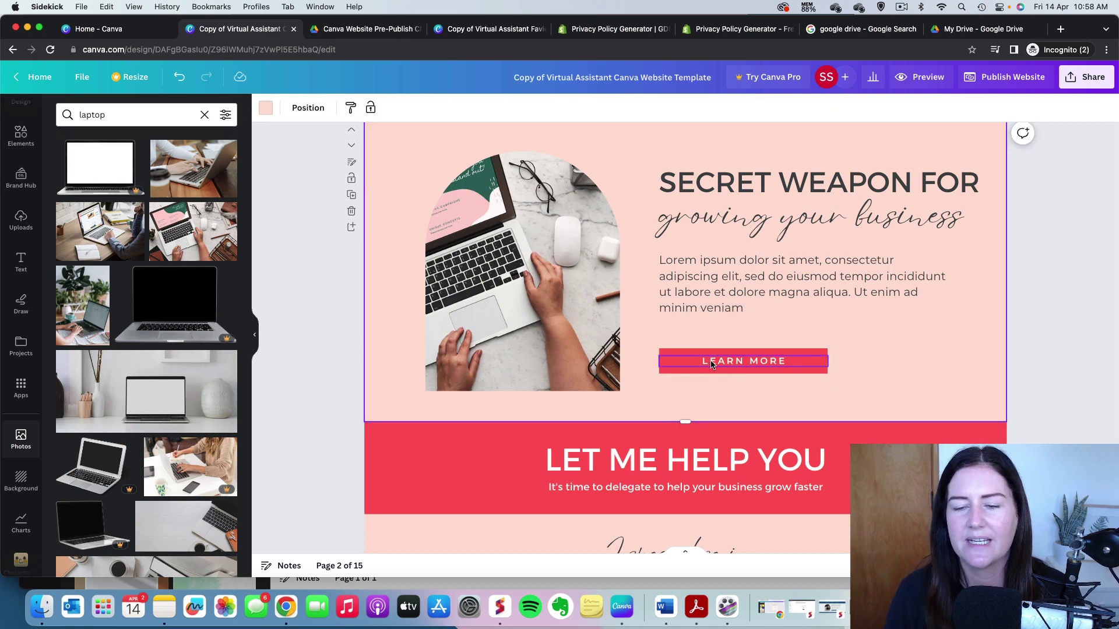
left_click(735, 364)
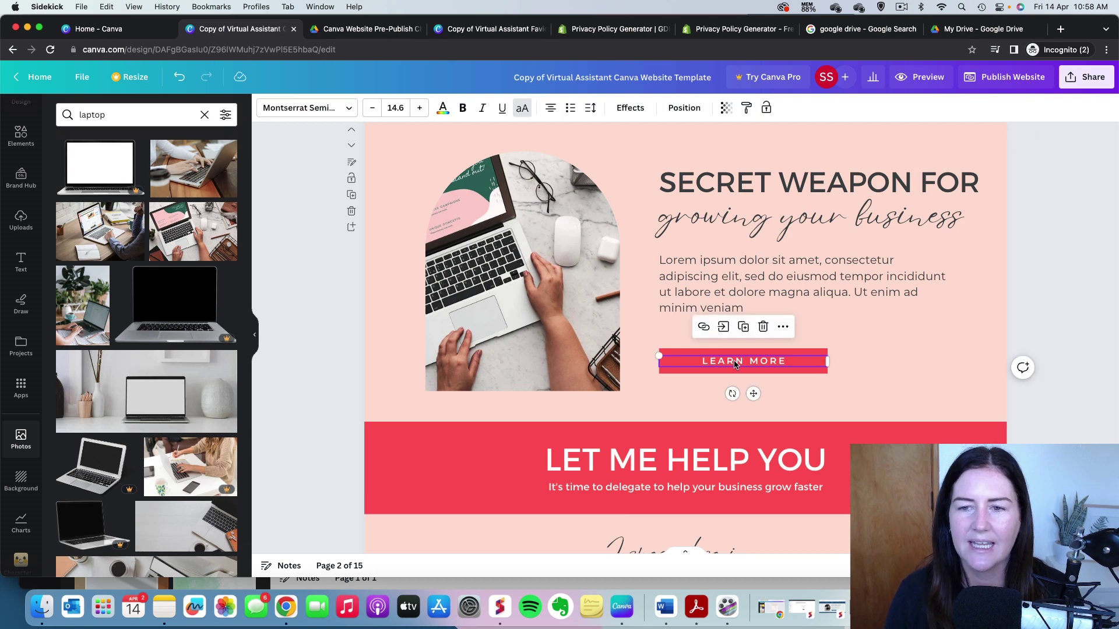
Preview the website, test the hero's LEARN MORE button link, and return to the editor.
left_click(921, 82)
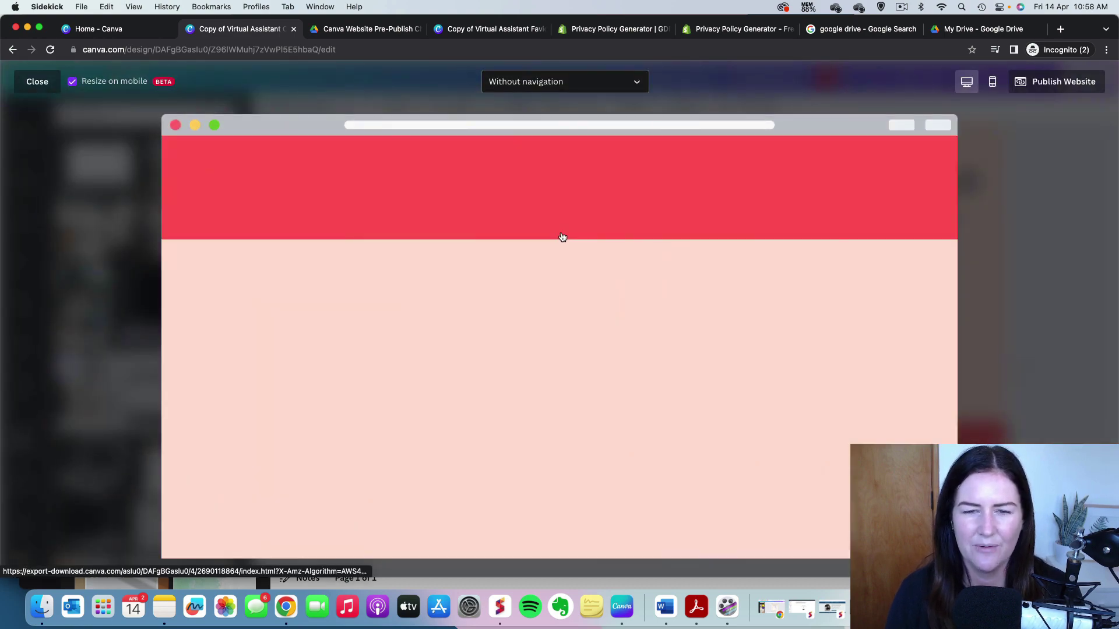
scroll(636, 325, "down", 2)
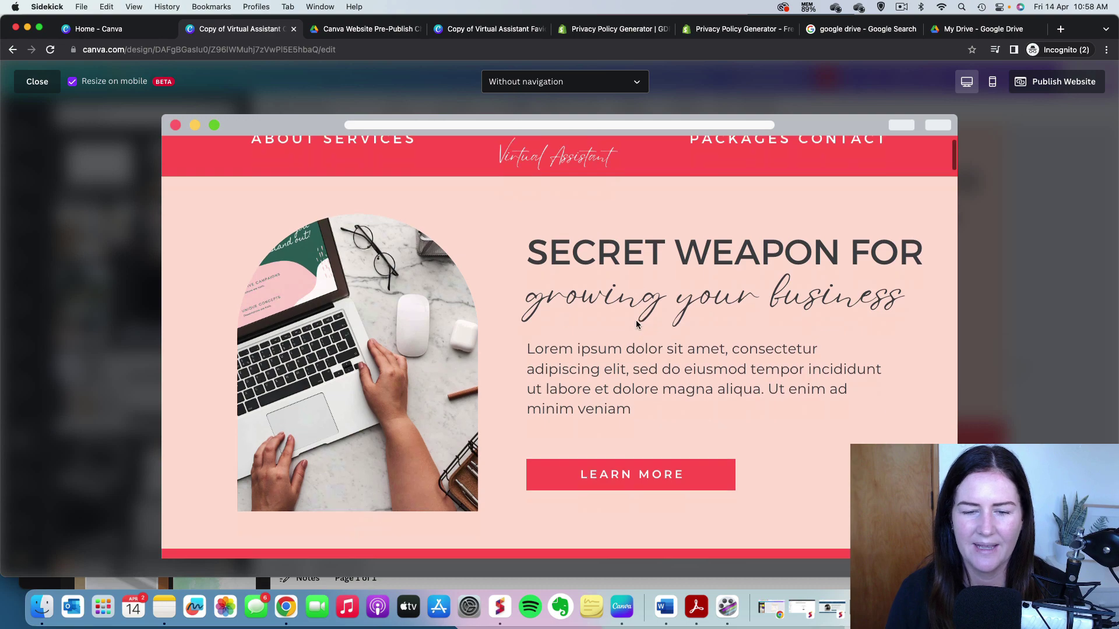
scroll(636, 324, "down", 3)
left_click(632, 414)
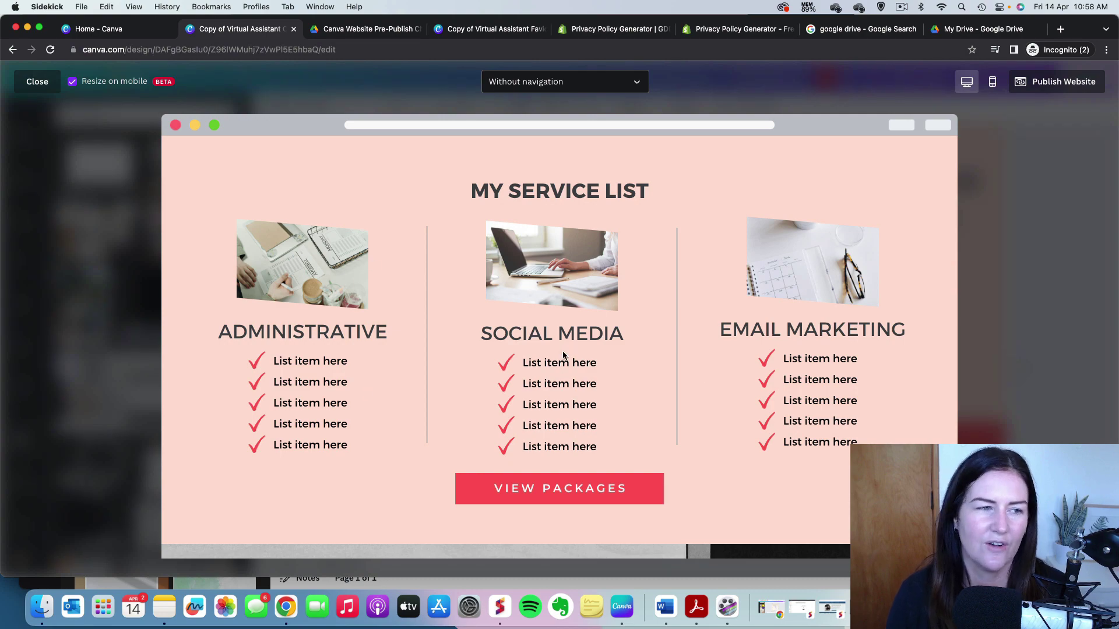
left_click(33, 82)
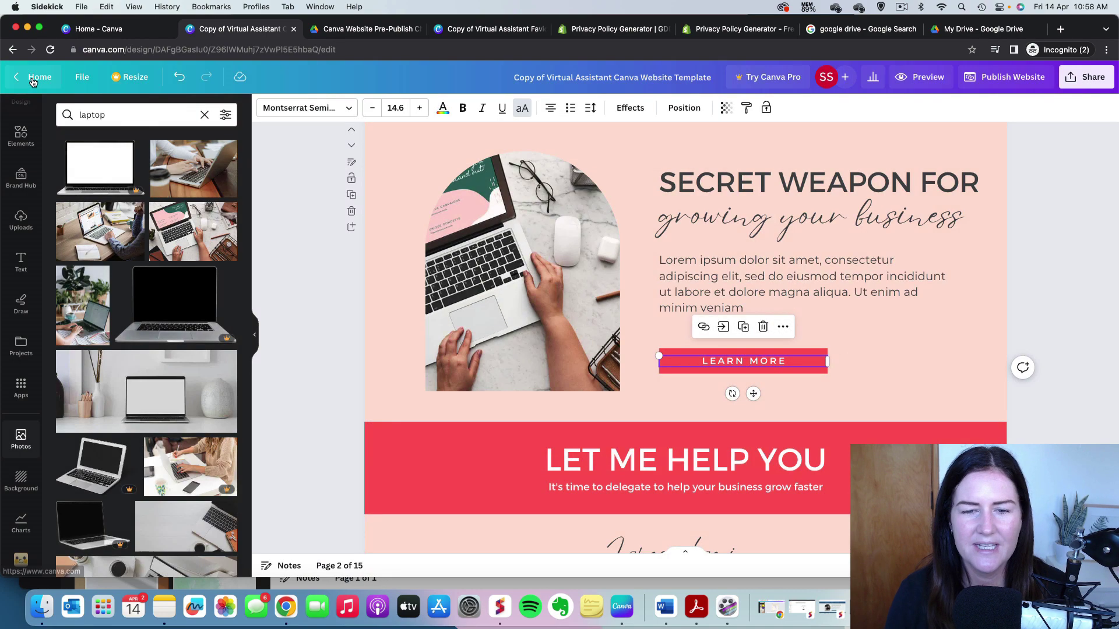
Look through all sections from the hero to the footer, checking the buttons and any leftover template colours.
left_click(884, 359)
scroll(883, 358, "down", 10)
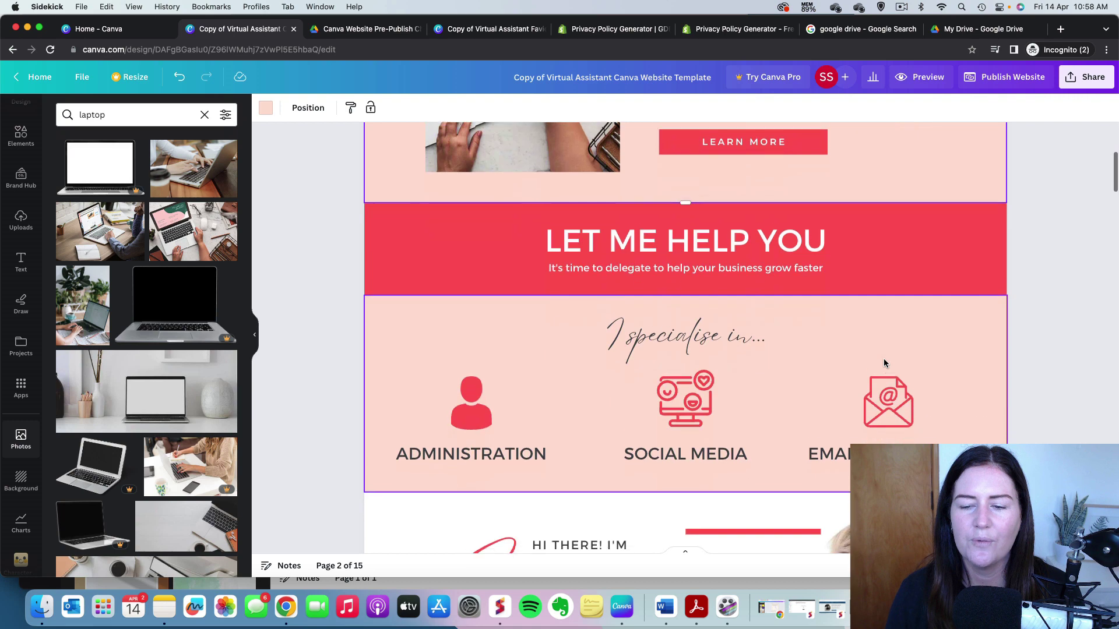
scroll(884, 358, "down", 8)
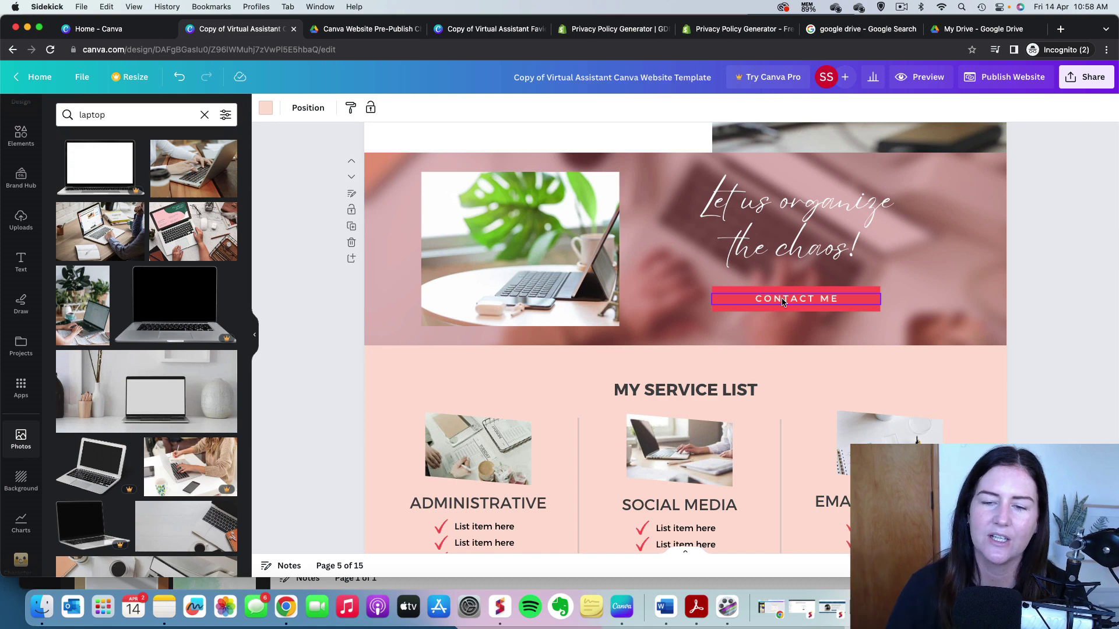
scroll(670, 291, "down", 5)
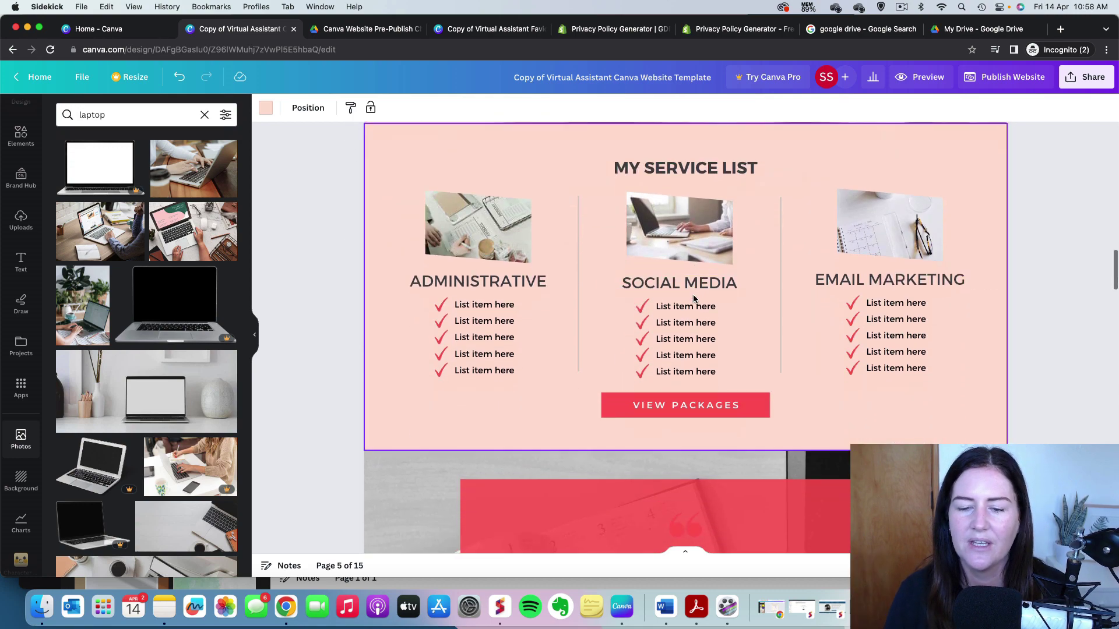
scroll(671, 364, "down", 10)
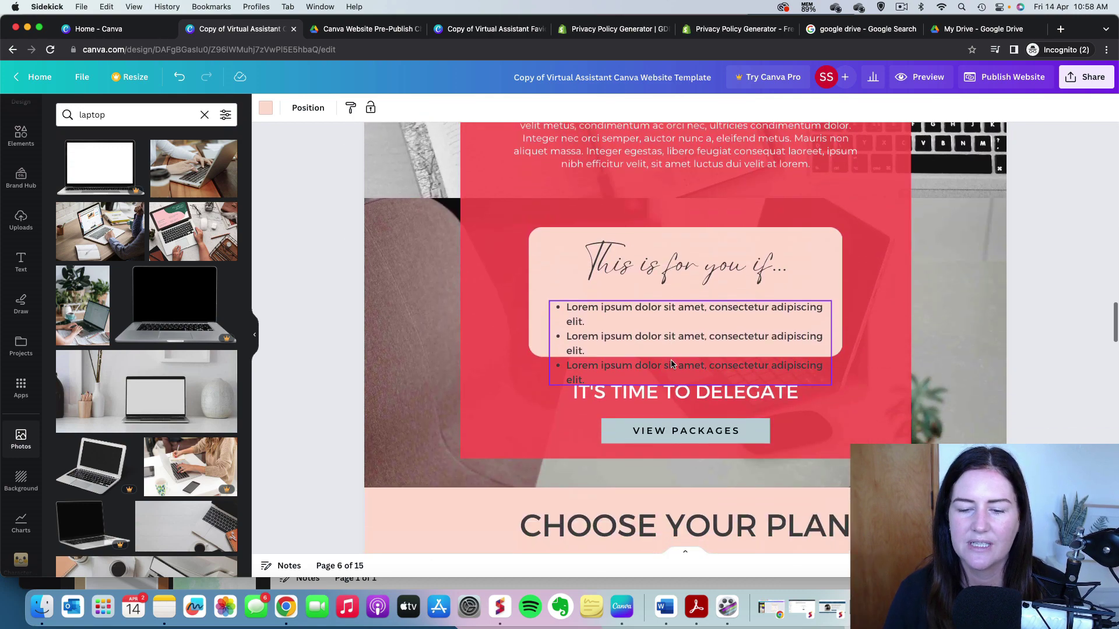
scroll(536, 357, "down", 2)
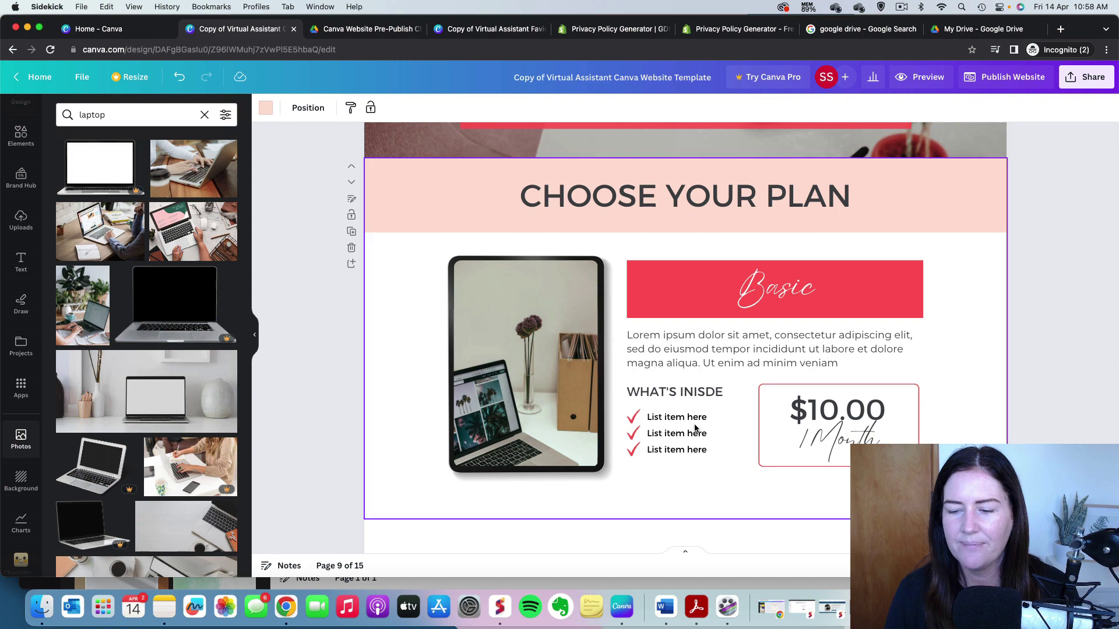
scroll(694, 428, "down", 5)
scroll(693, 427, "down", 15)
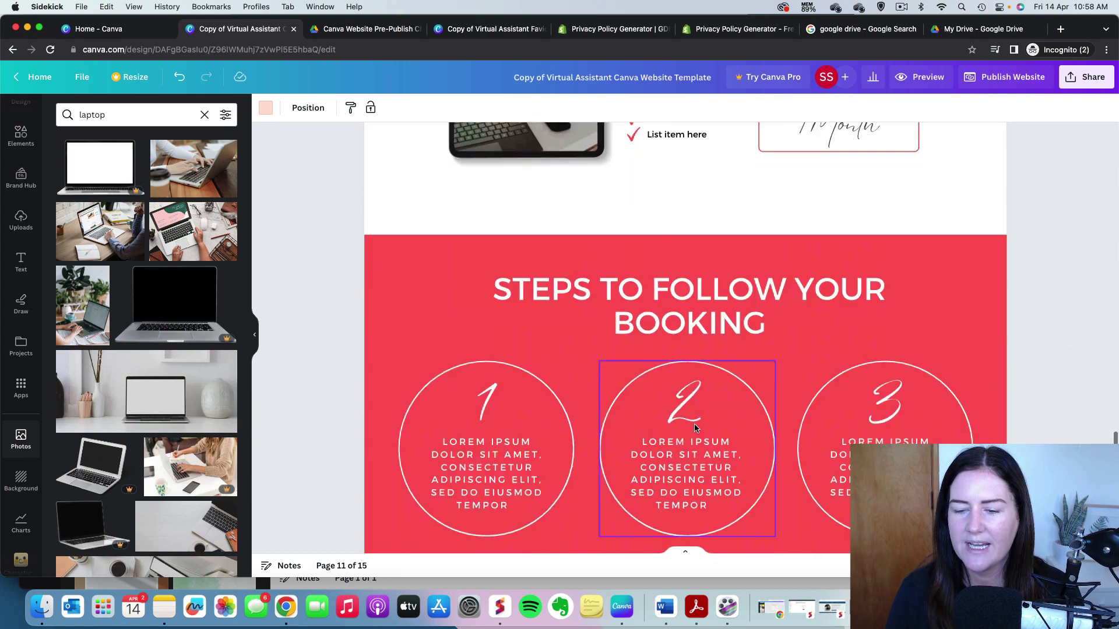
scroll(693, 424, "down", 2)
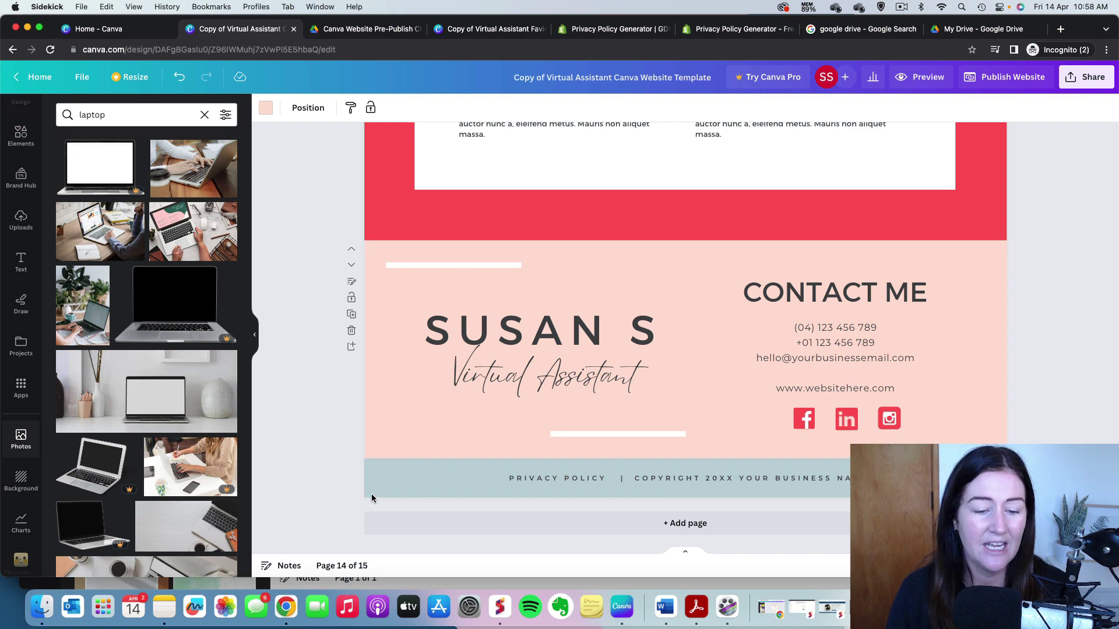
Change the background of the privacy policy and copyright strip to the document's red.
left_click(408, 478)
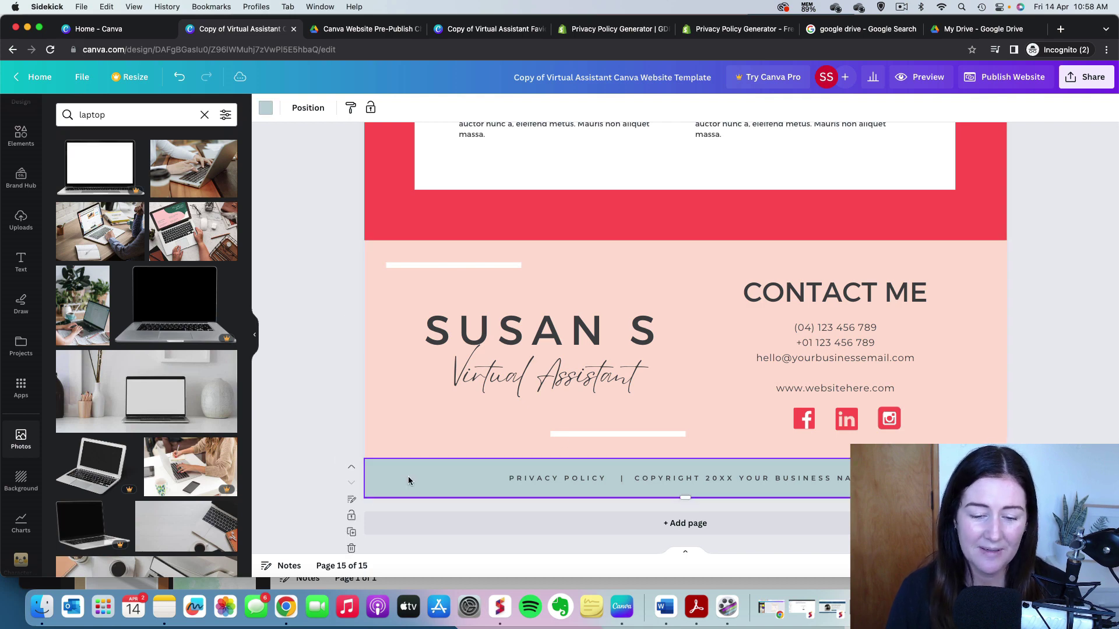
left_click(267, 108)
left_click(69, 210)
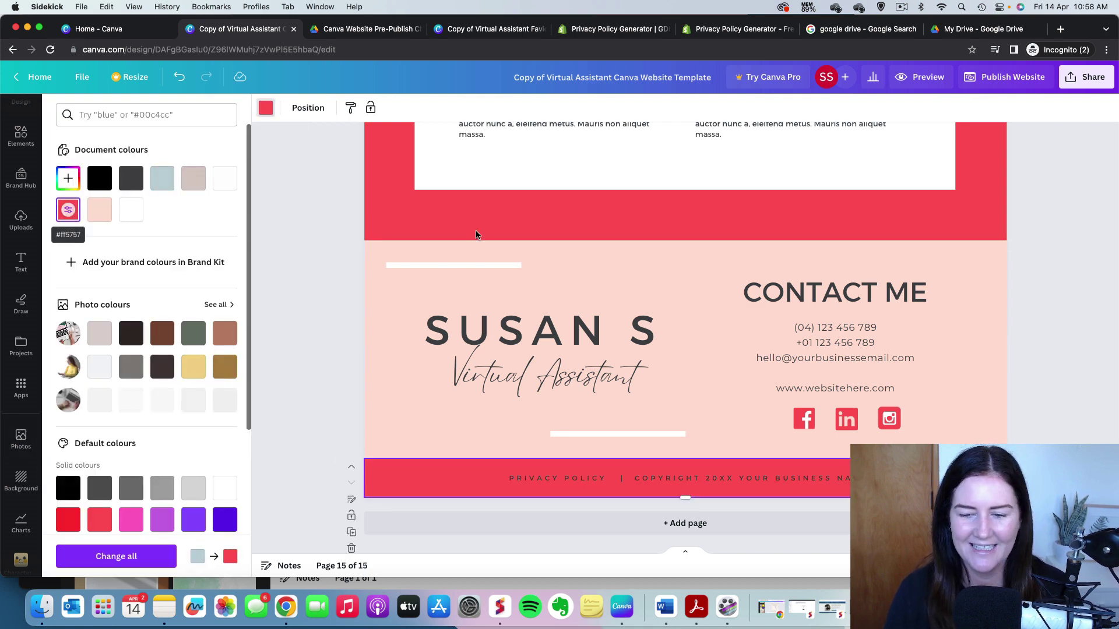
left_click(1079, 371)
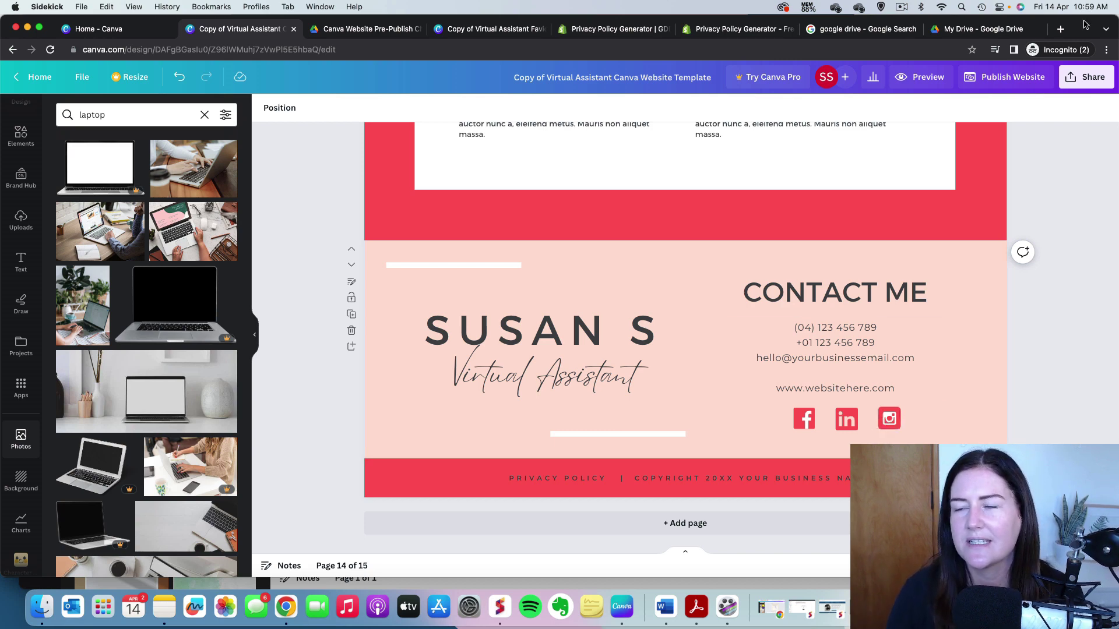
left_click(1060, 29)
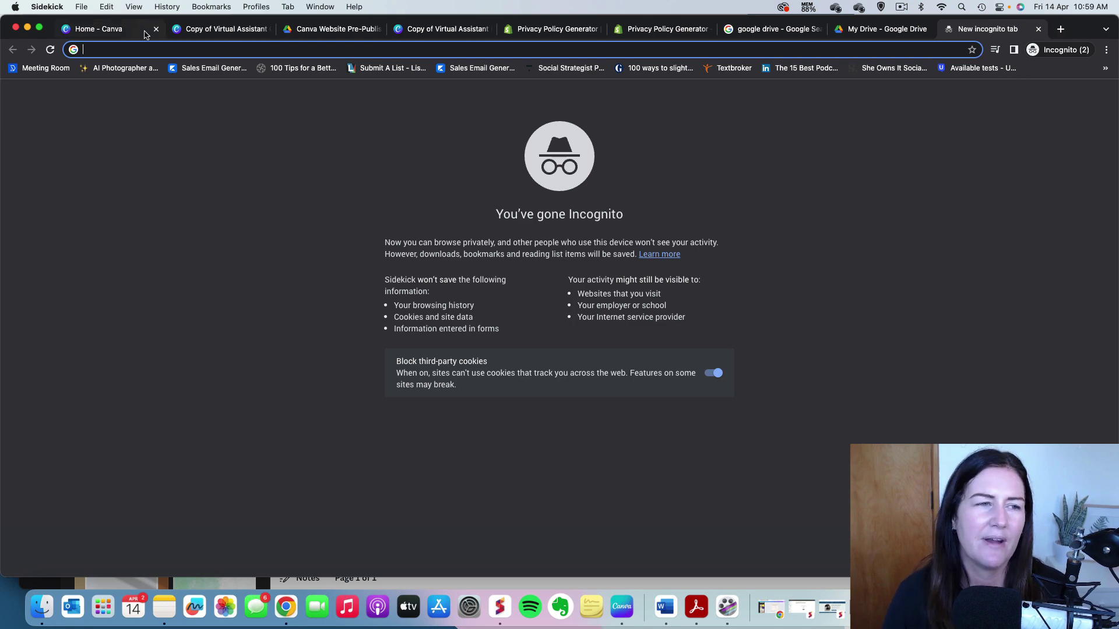
left_click(217, 28)
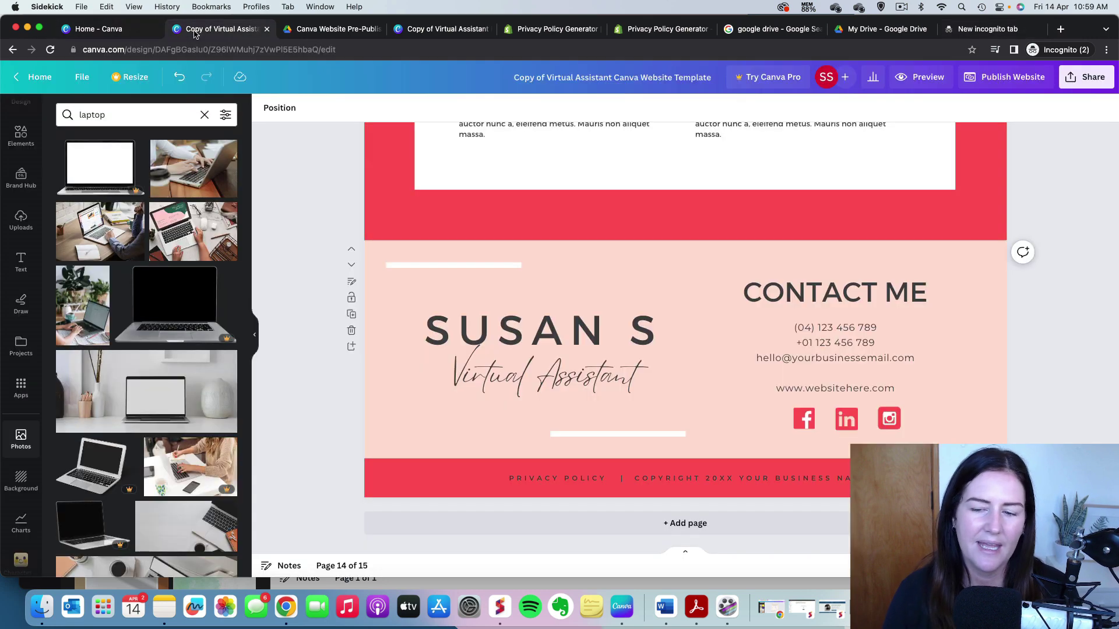
Check the link assigned to the Facebook icon under the footer's contact details.
left_click(799, 425)
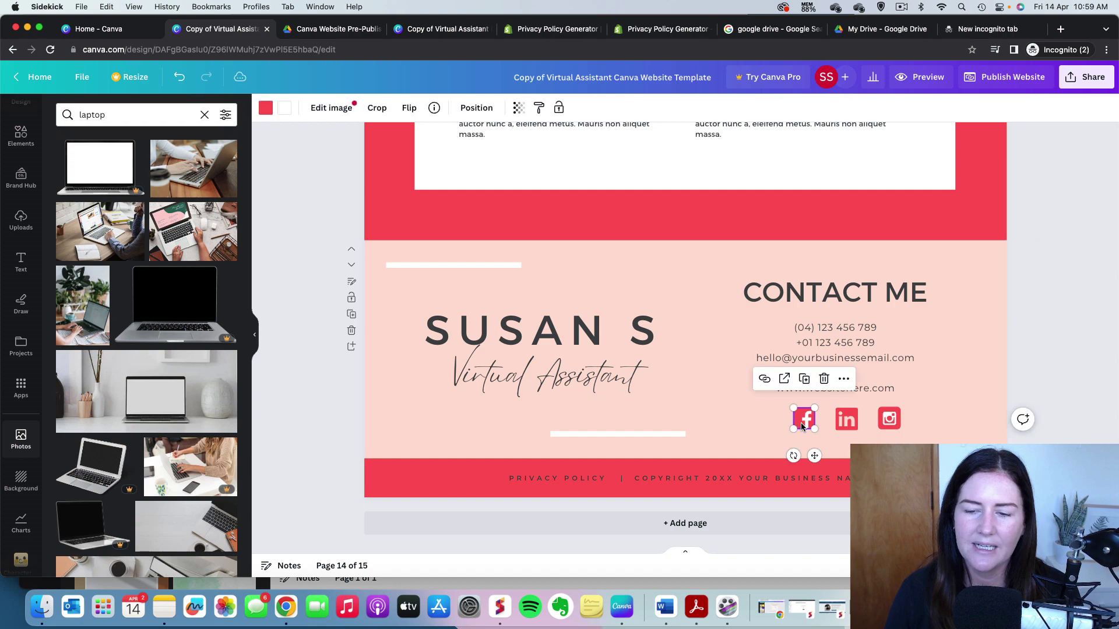
left_click(765, 380)
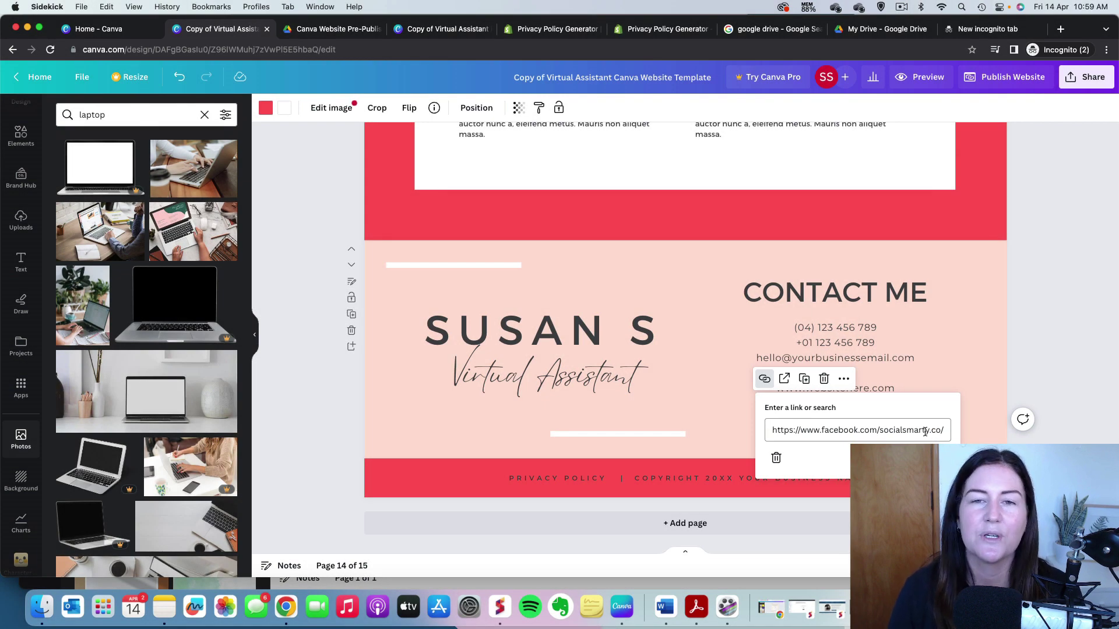
left_click(941, 428)
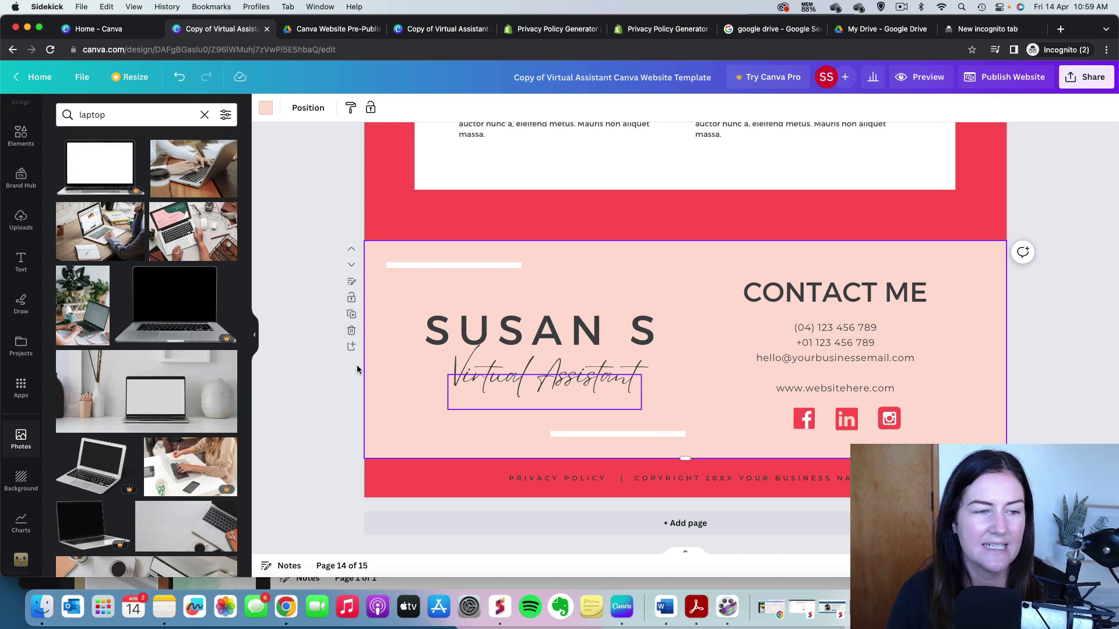
Search the elements library for "tiktok icon" and show all of the graphics results.
left_click(21, 135)
left_click(100, 119)
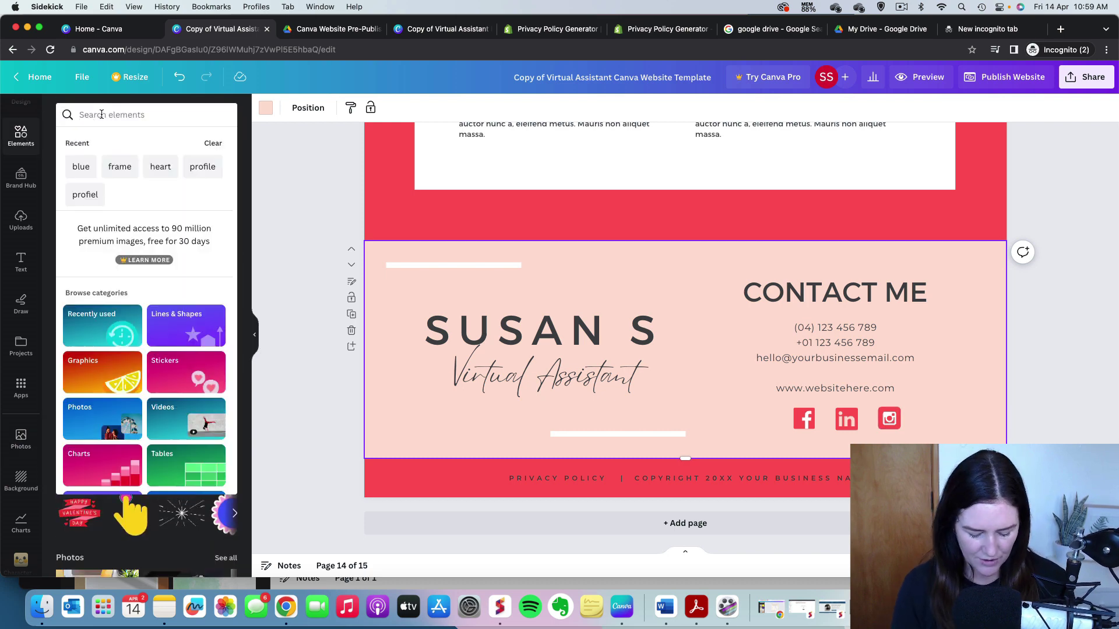
type("tiktok icon")
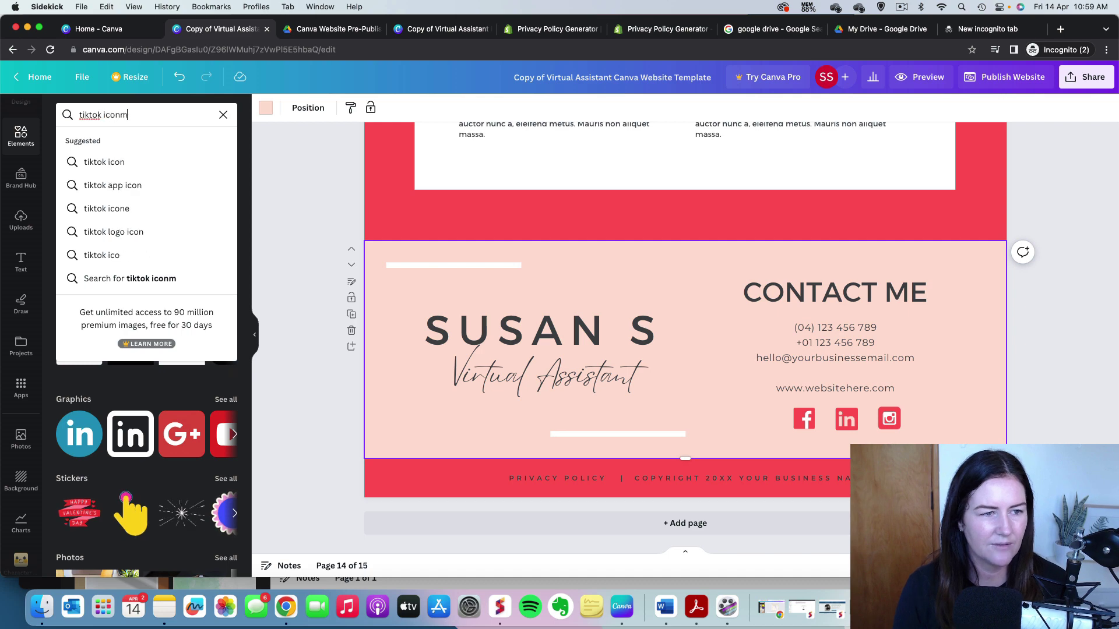
key("Return")
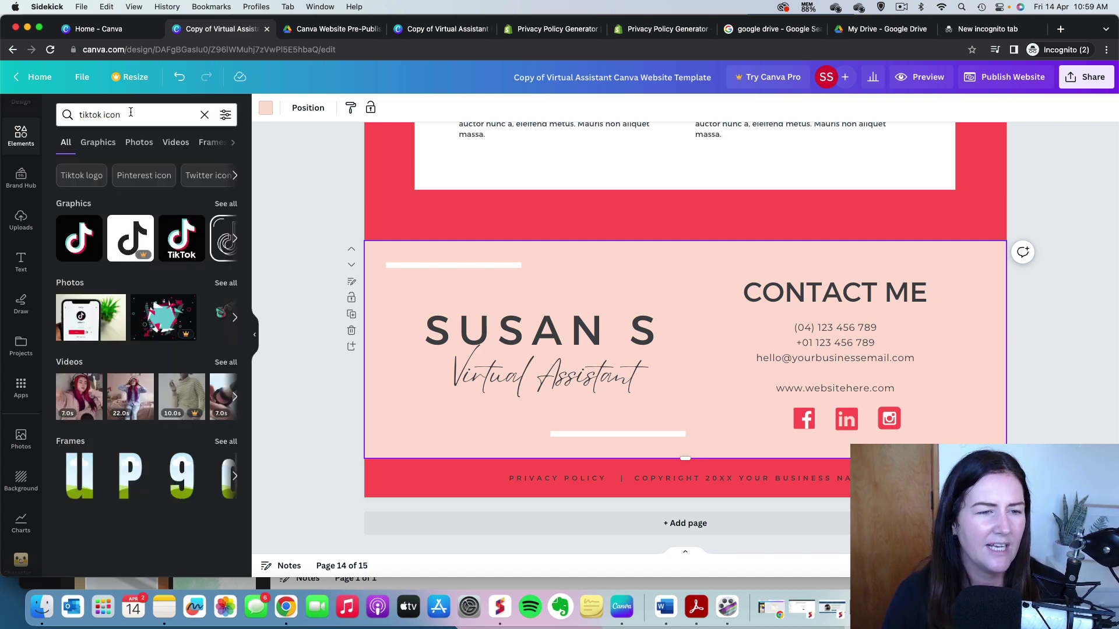
left_click(216, 206)
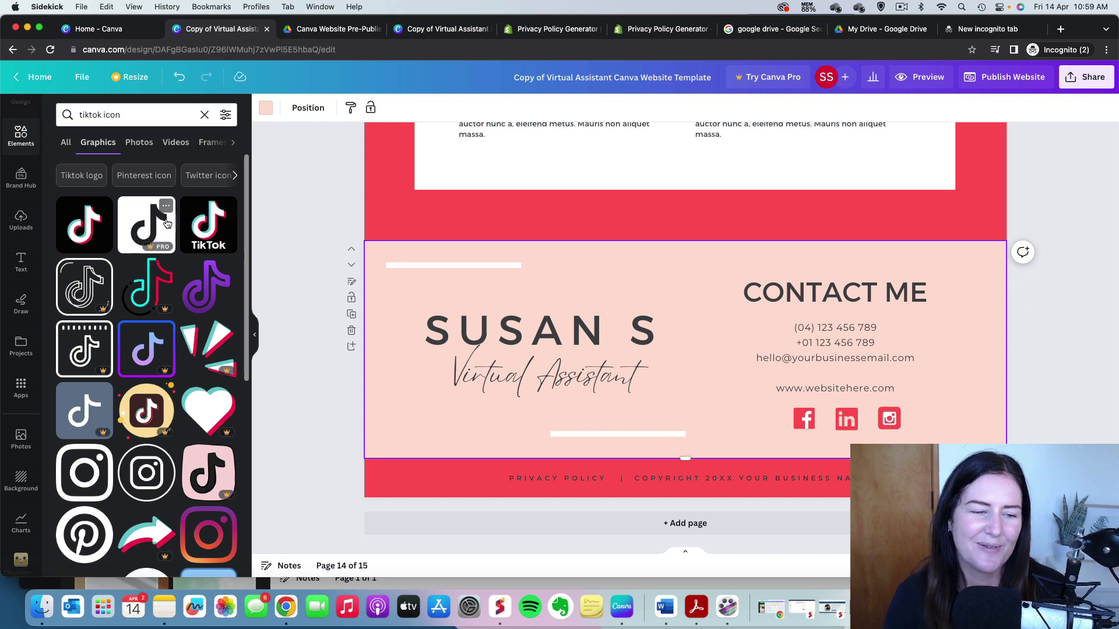
Insert the free black TikTok icon and shrink it to match the social icons, placing it beside the footer's Instagram icon.
scroll(86, 218, "down", 5)
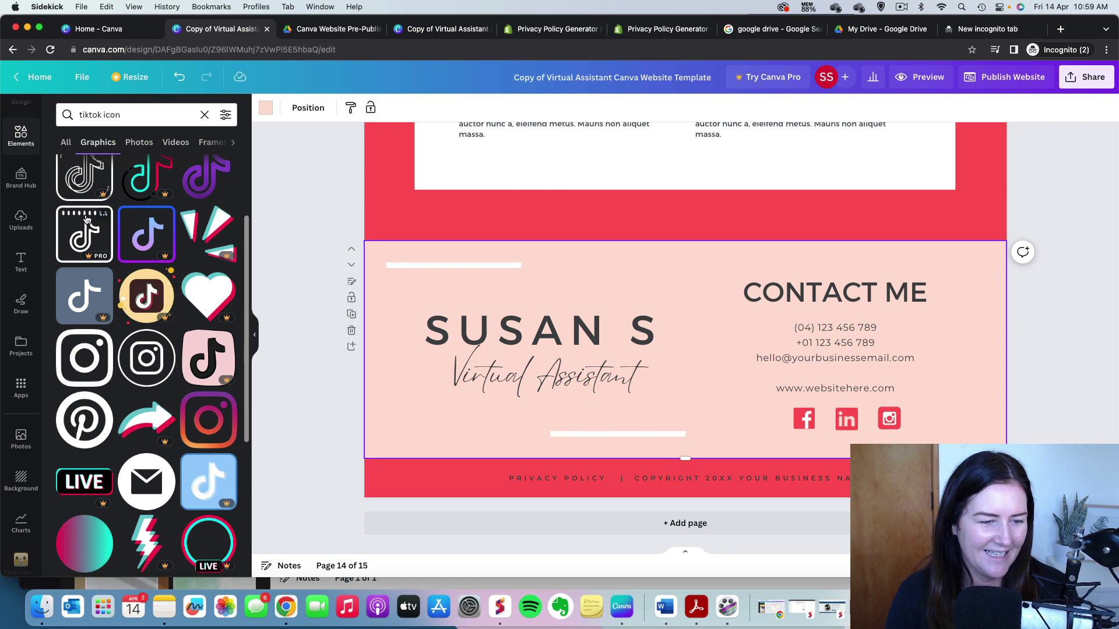
scroll(87, 219, "down", 7)
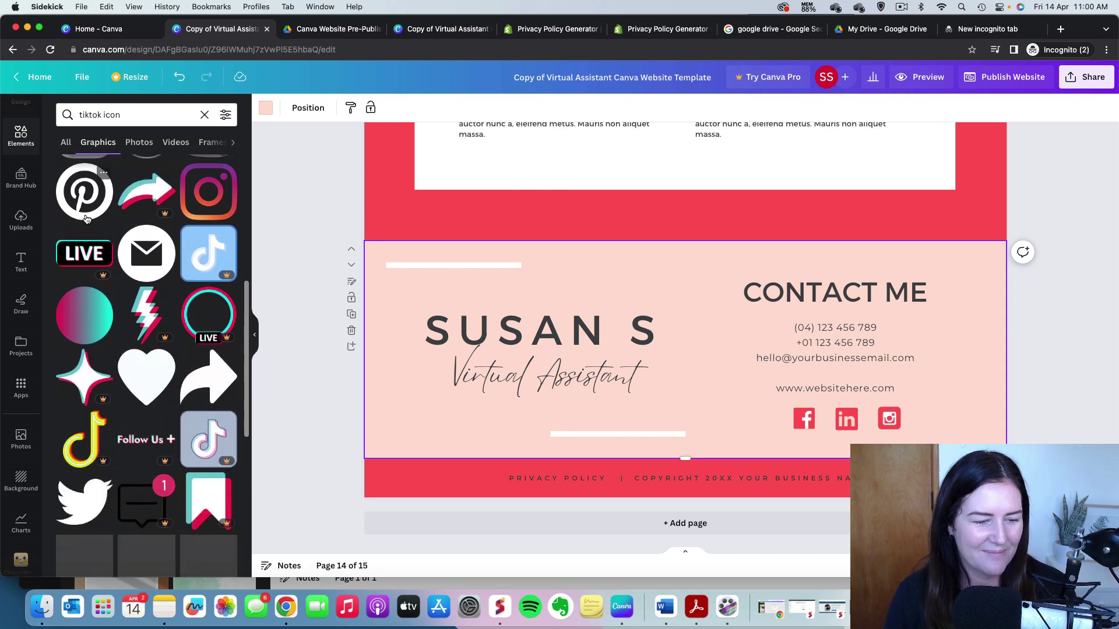
scroll(86, 218, "down", 7)
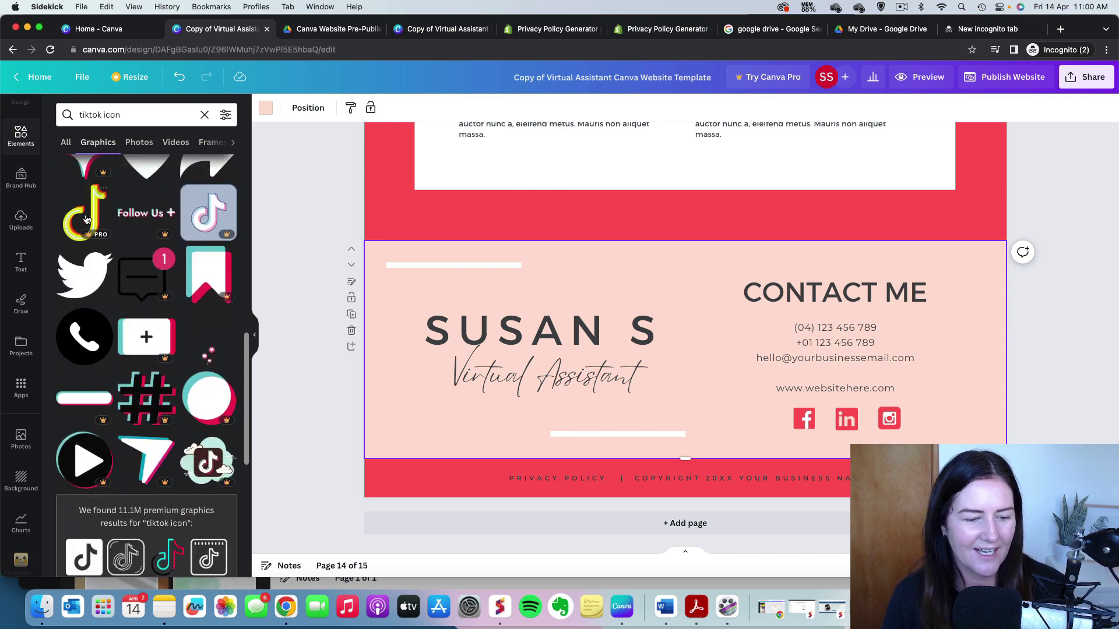
scroll(86, 219, "down", 2)
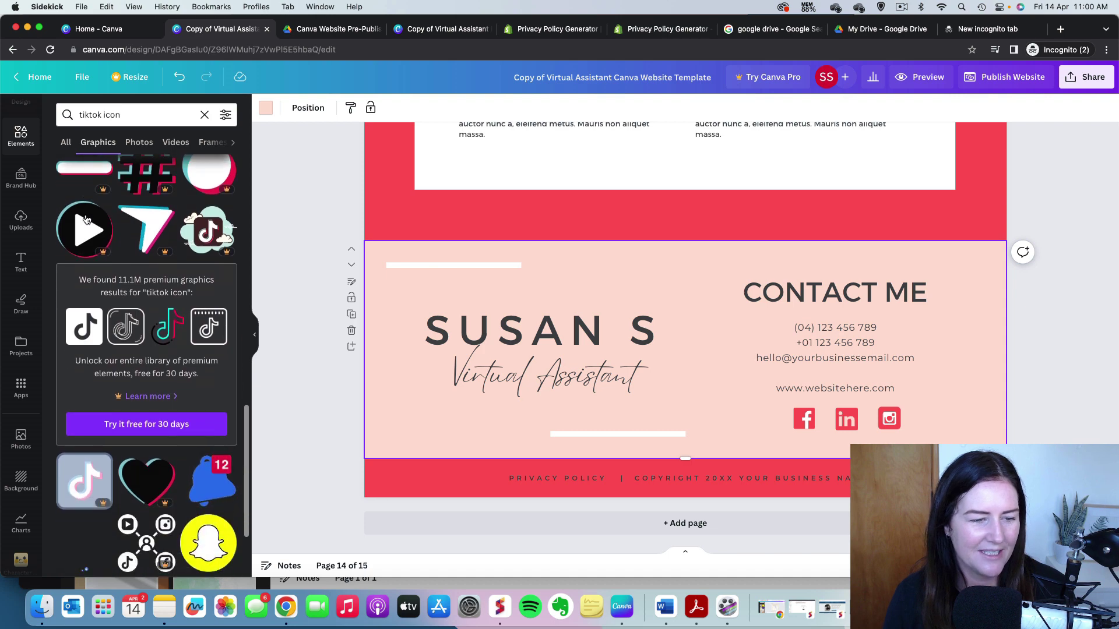
scroll(117, 292, "up", 15)
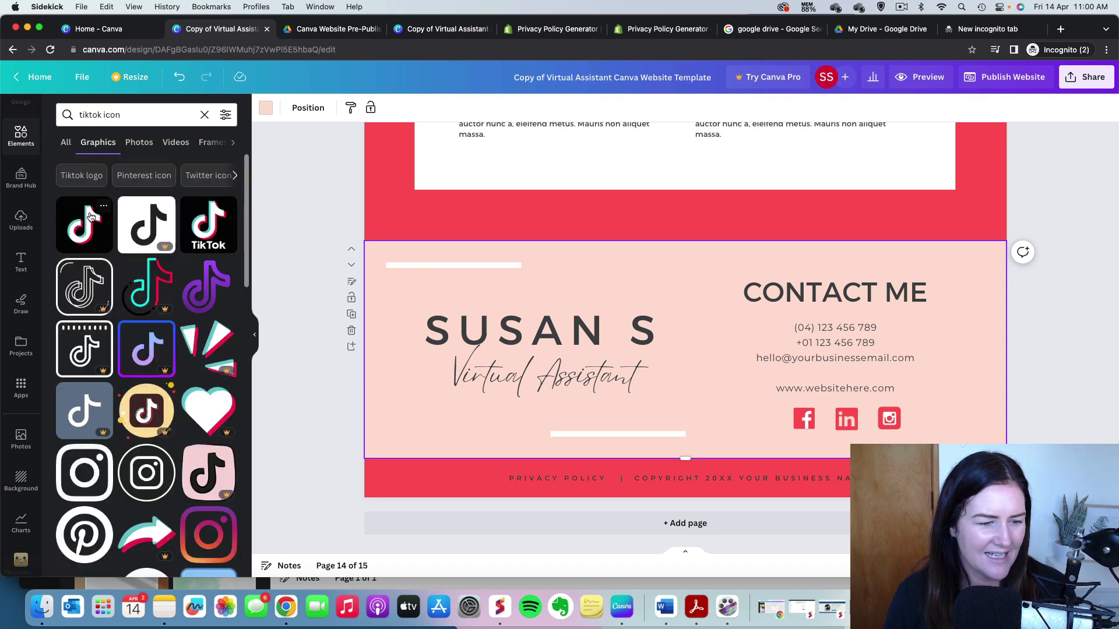
scroll(181, 383, "down", 2)
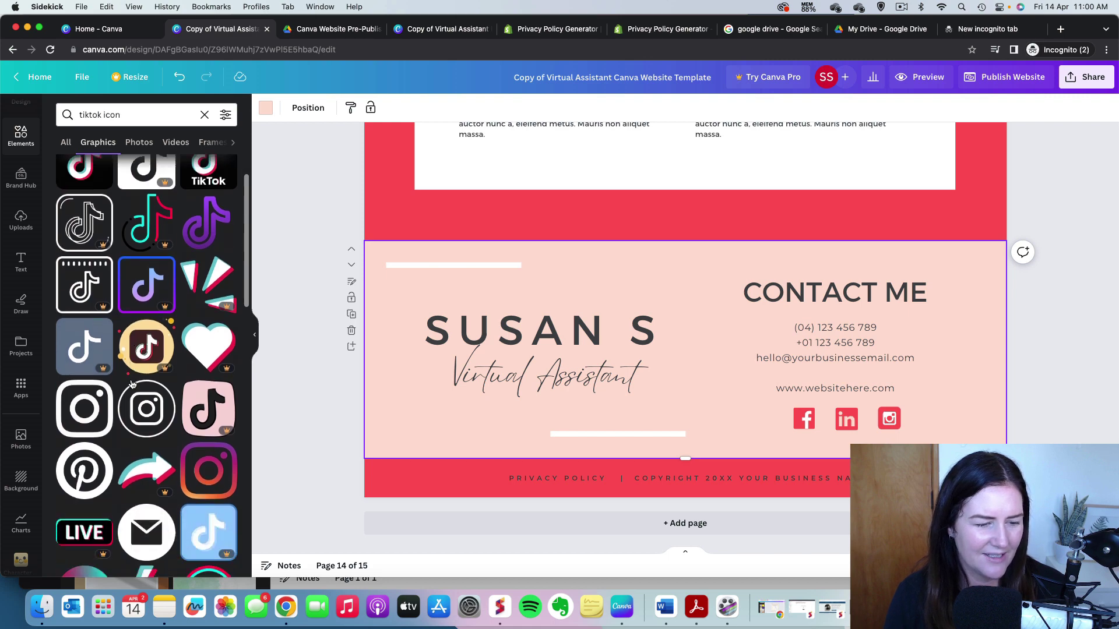
scroll(91, 233, "up", 2)
left_click(91, 233)
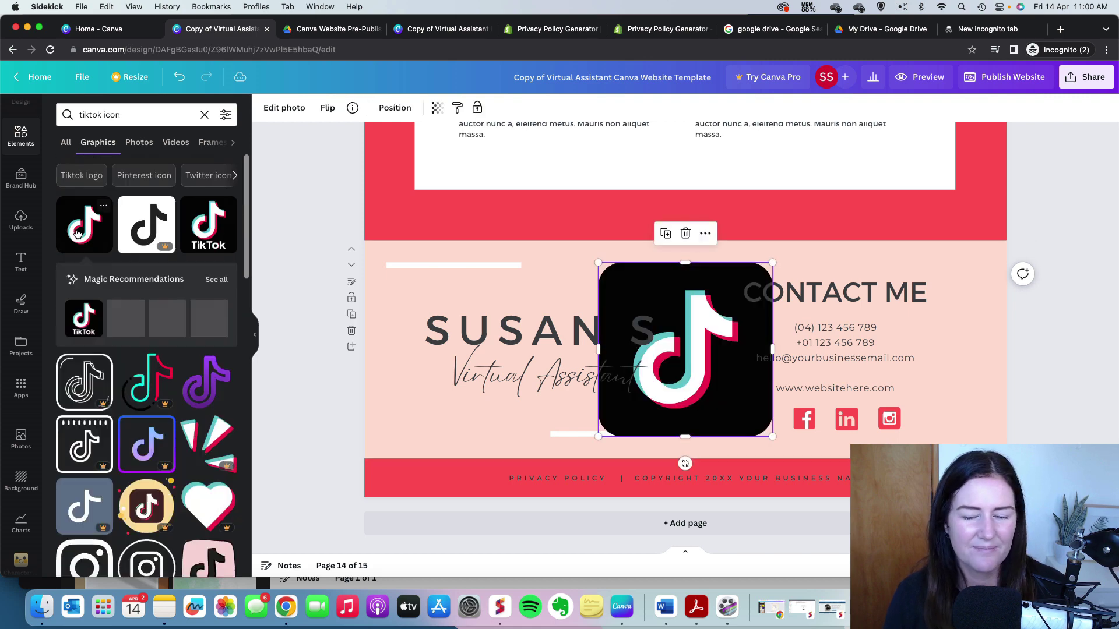
left_click_drag(772, 263, 932, 409)
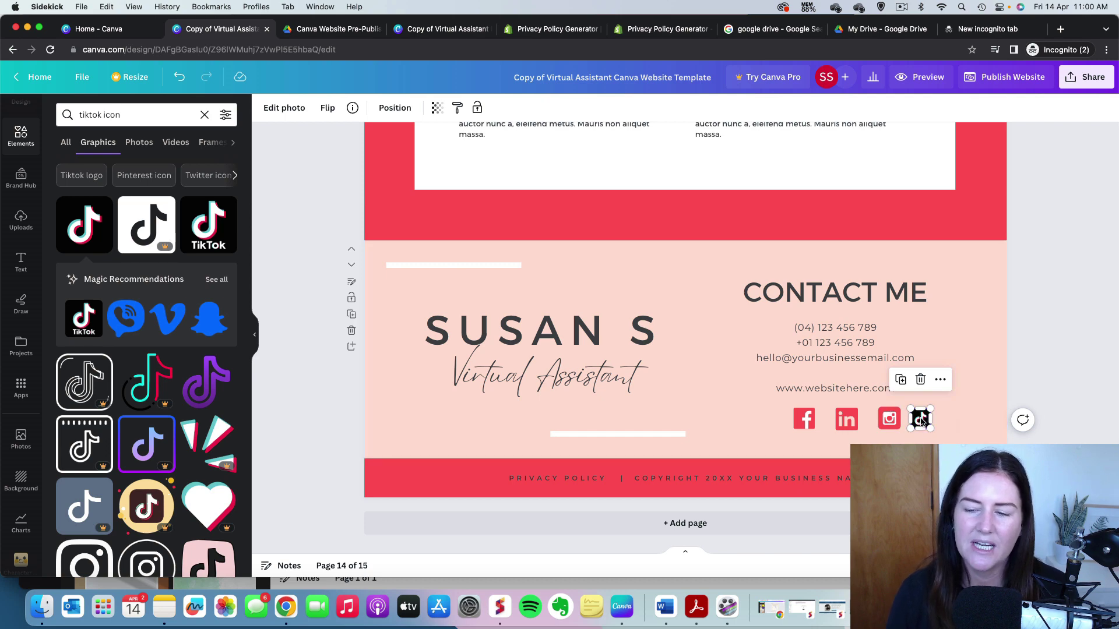
Open the TikTok icon's link setting, leave it empty, and delete the icon from the footer.
left_click(940, 382)
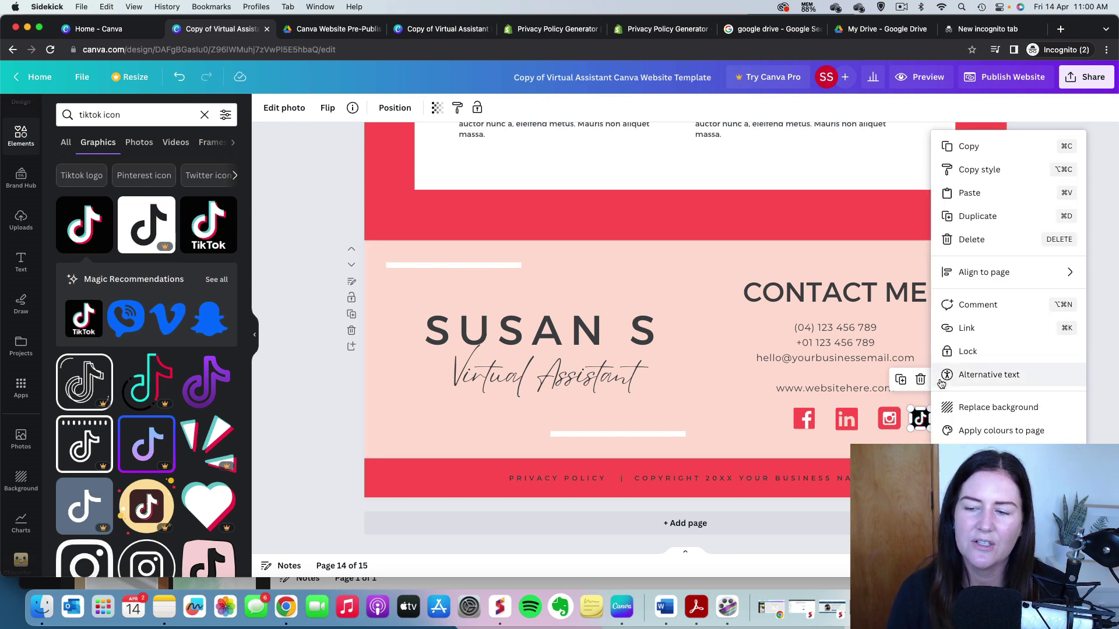
left_click(958, 327)
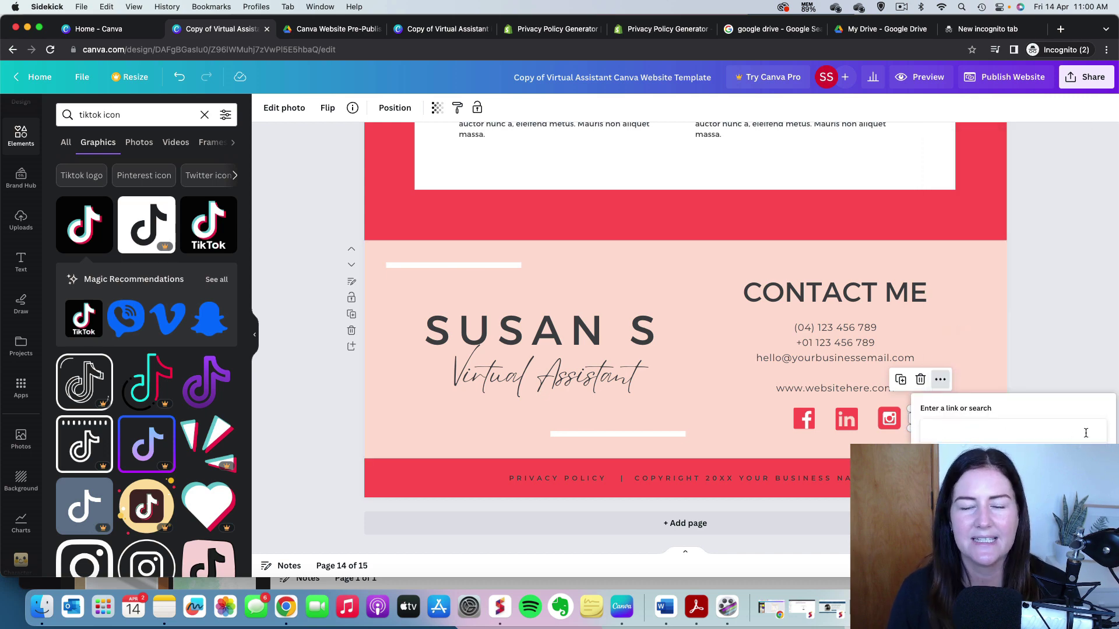
left_click(981, 351)
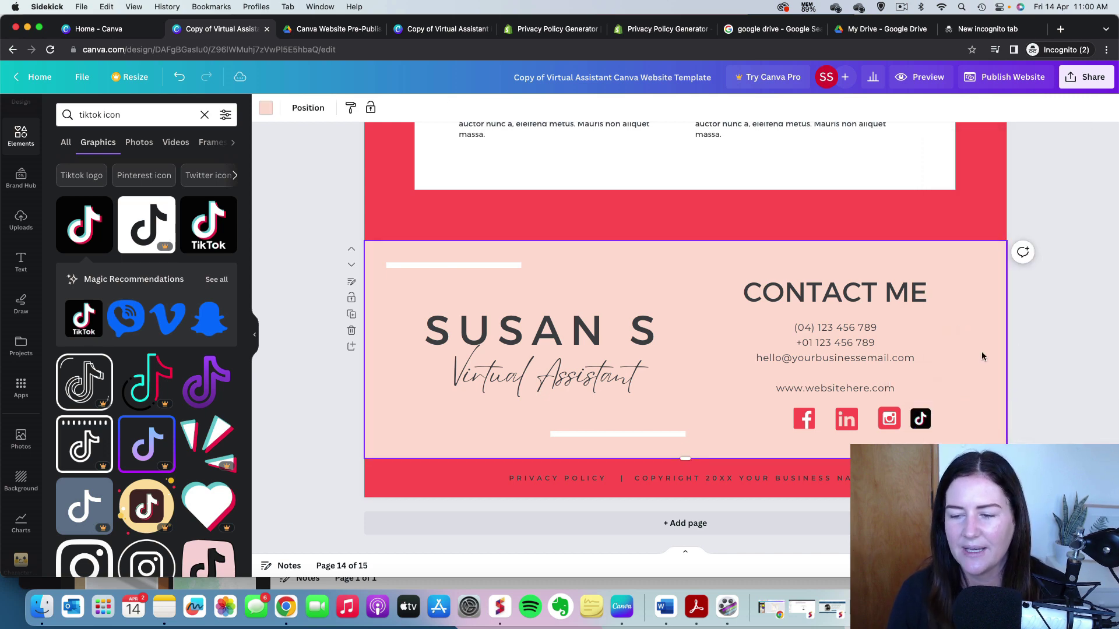
left_click(920, 419)
left_click(920, 379)
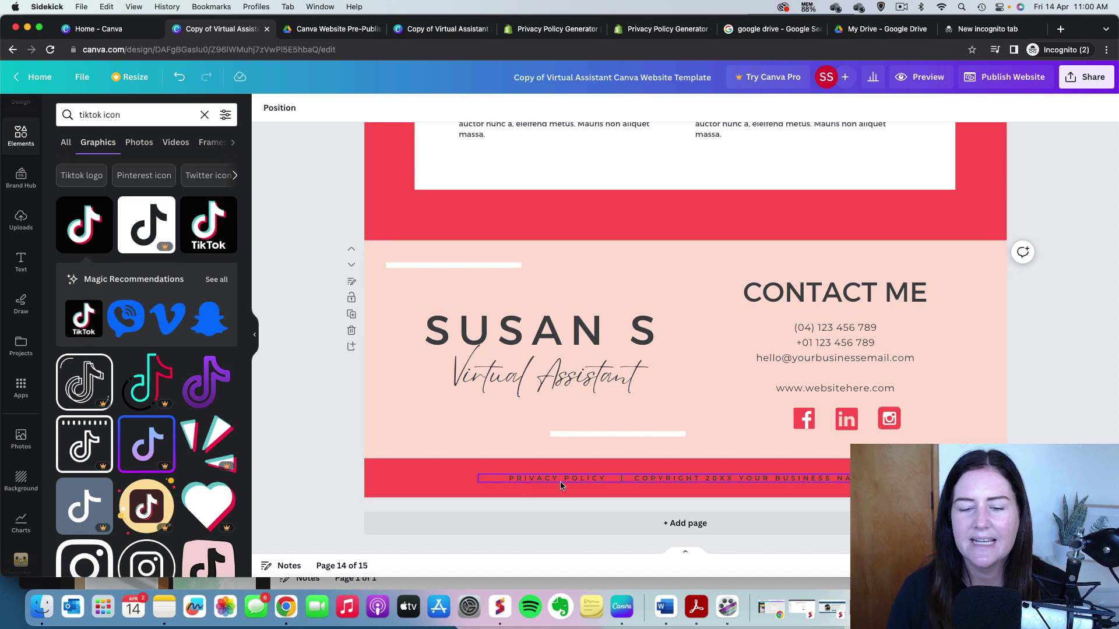
Change the copyright year in the footer strip to 2023.
left_click(727, 482)
left_click(730, 480)
key("BackSpace")
key("BackSpace")
type("23")
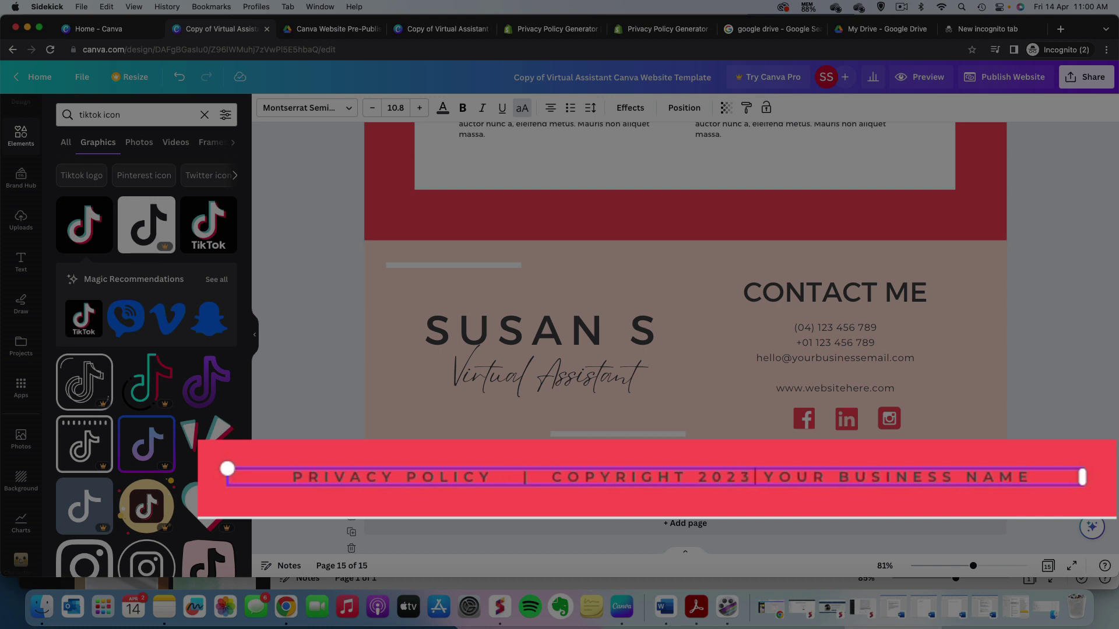
Replace YOUR BUSINESS NAME in the copyright line with the business name from the footer logo followed by VA.
left_click_drag(768, 472, 1032, 472)
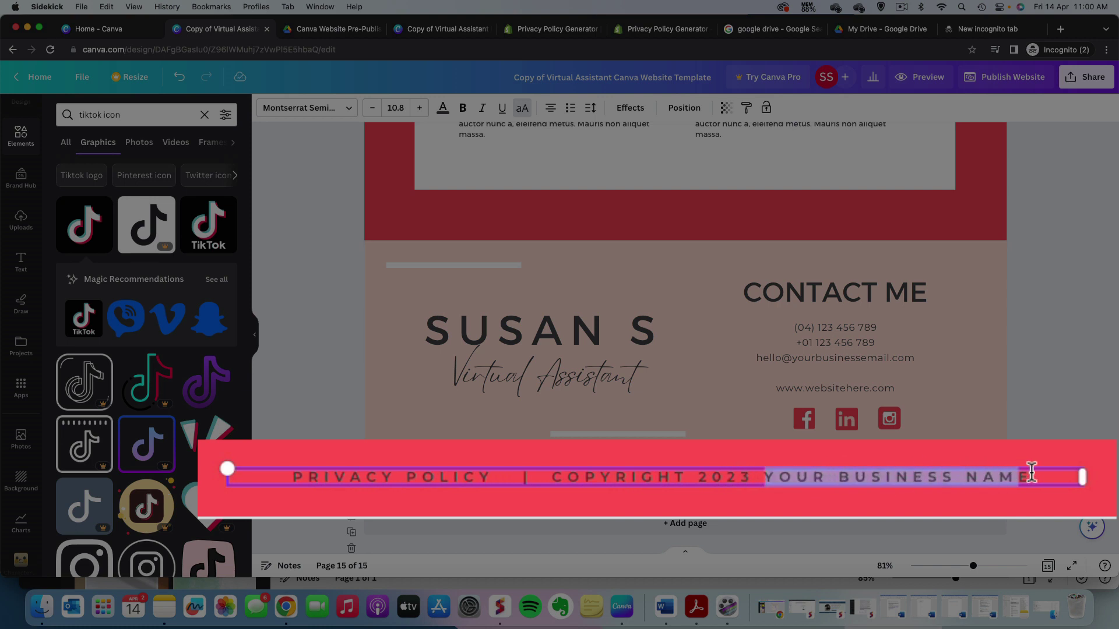
type("SUSAN S")
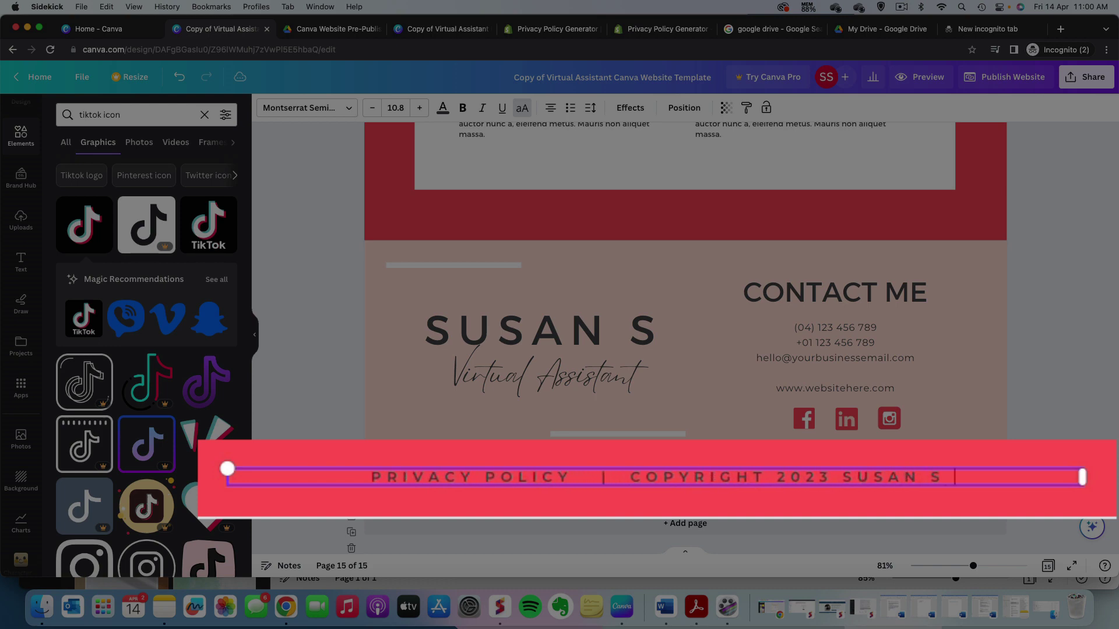
type(" VA")
left_click(655, 504)
left_click(551, 479)
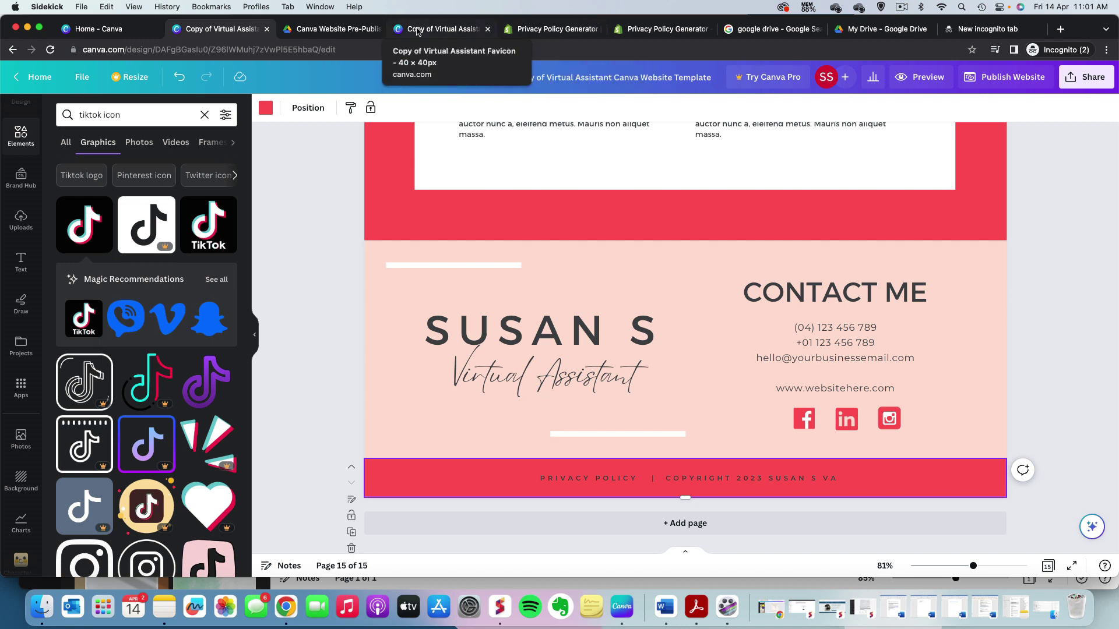
Switch to the Canva Website Pre-Publish Checklist in Google Drive and read its footer and privacy policy items.
left_click(332, 28)
scroll(652, 334, "down", 3)
scroll(670, 341, "down", 3)
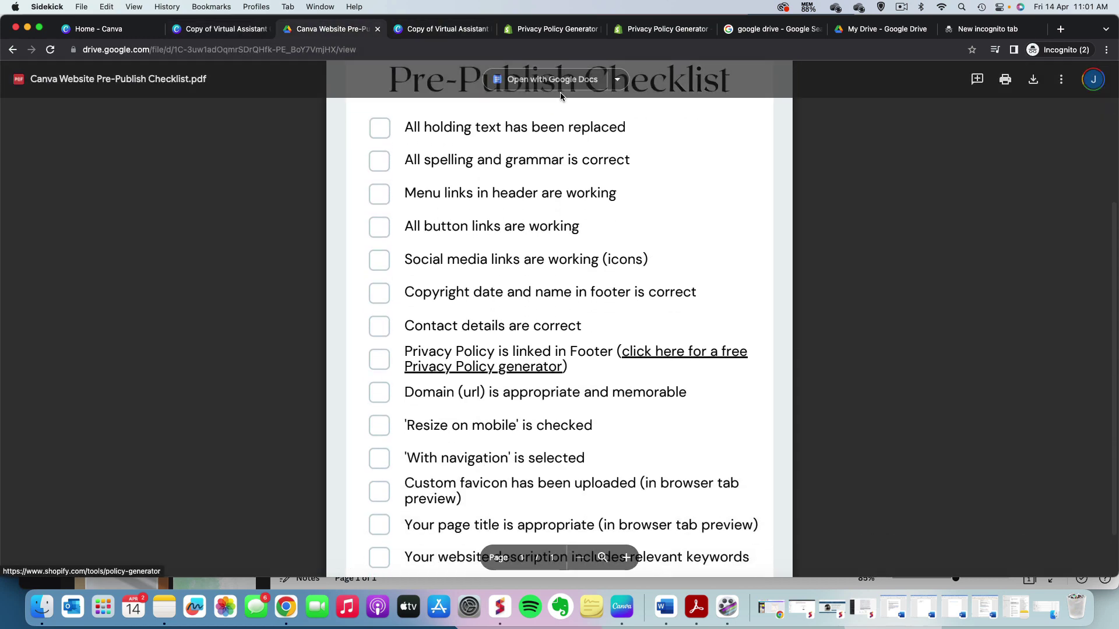
Switch to Shopify's free privacy policy generator and look over its form for creating a policy.
left_click(553, 29)
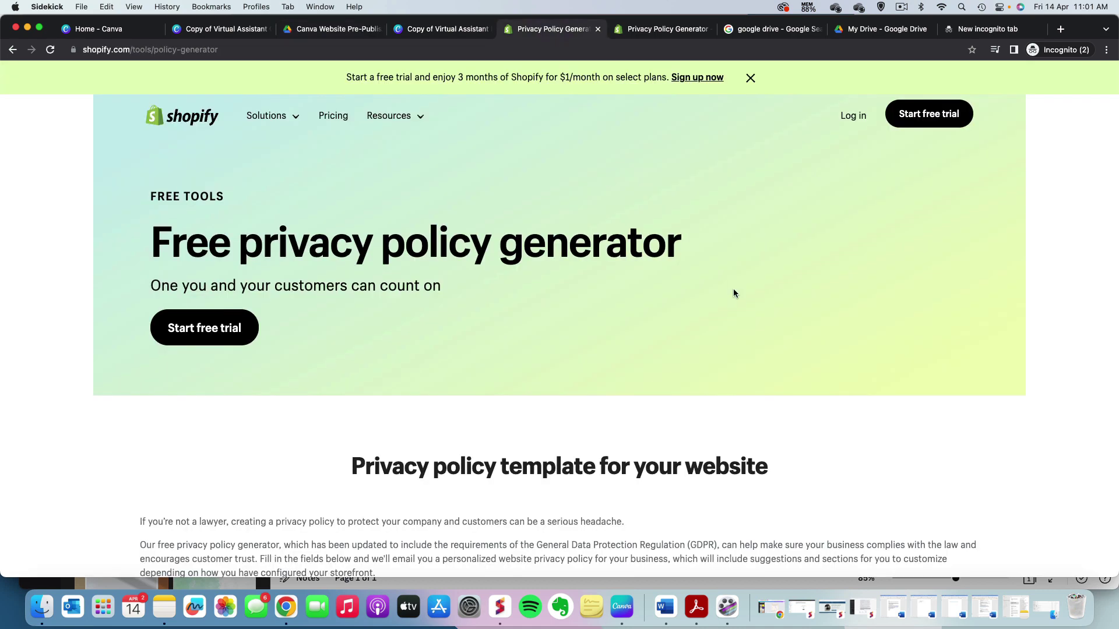
scroll(733, 289, "down", 5)
scroll(734, 290, "down", 3)
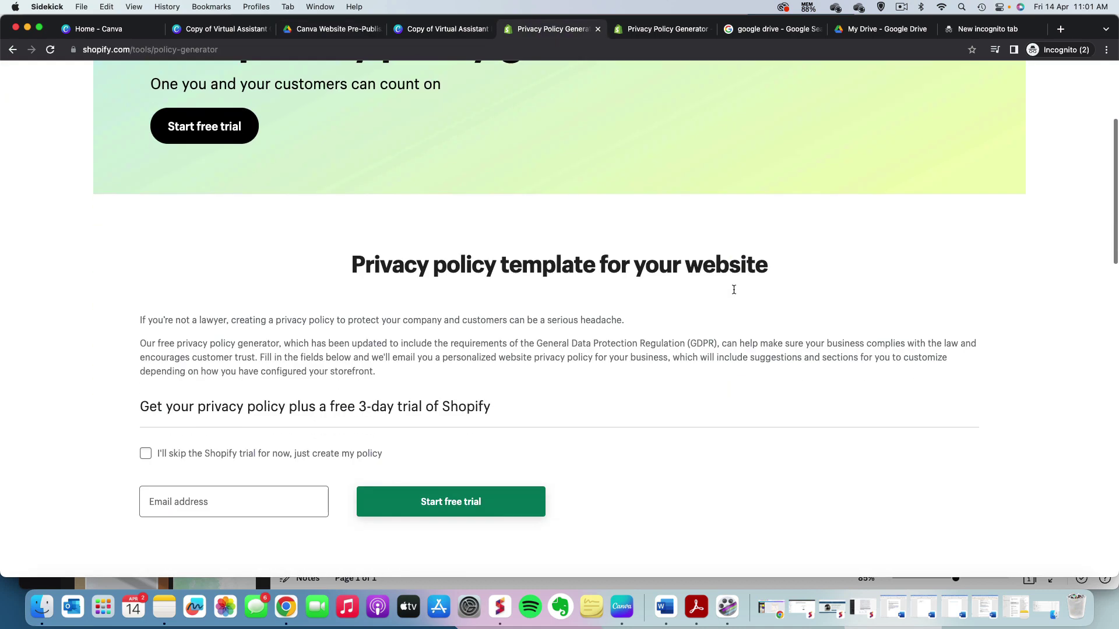
scroll(734, 293, "down", 3)
scroll(733, 293, "down", 1)
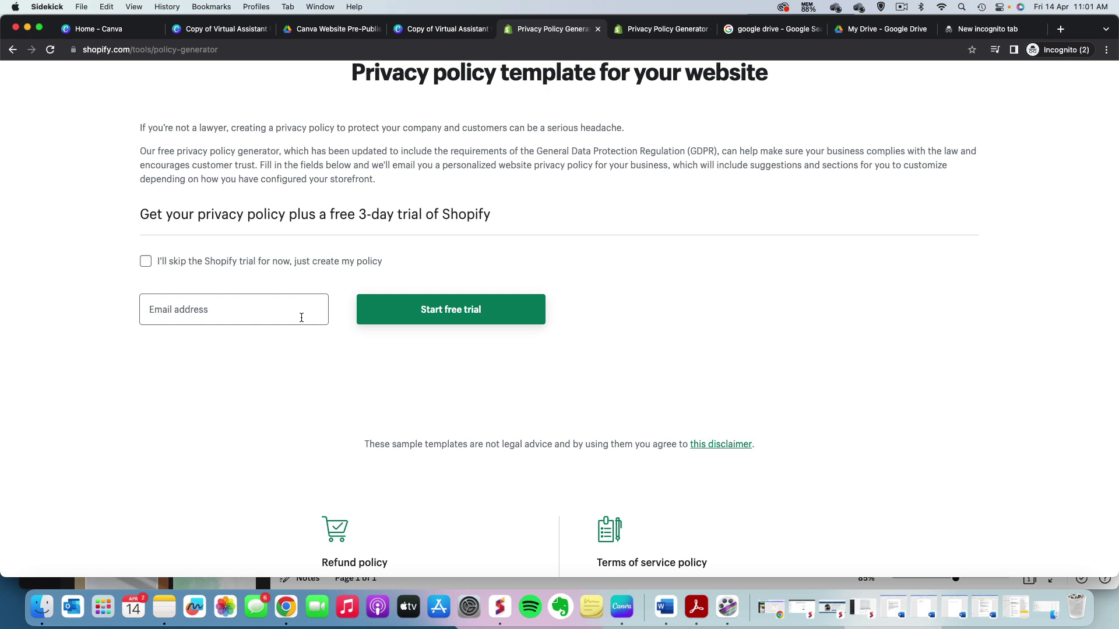
Switch to the page with the generated Social Smarty privacy policy and copy its full text to the clipboard.
left_click(676, 33)
scroll(670, 379, "down", 5)
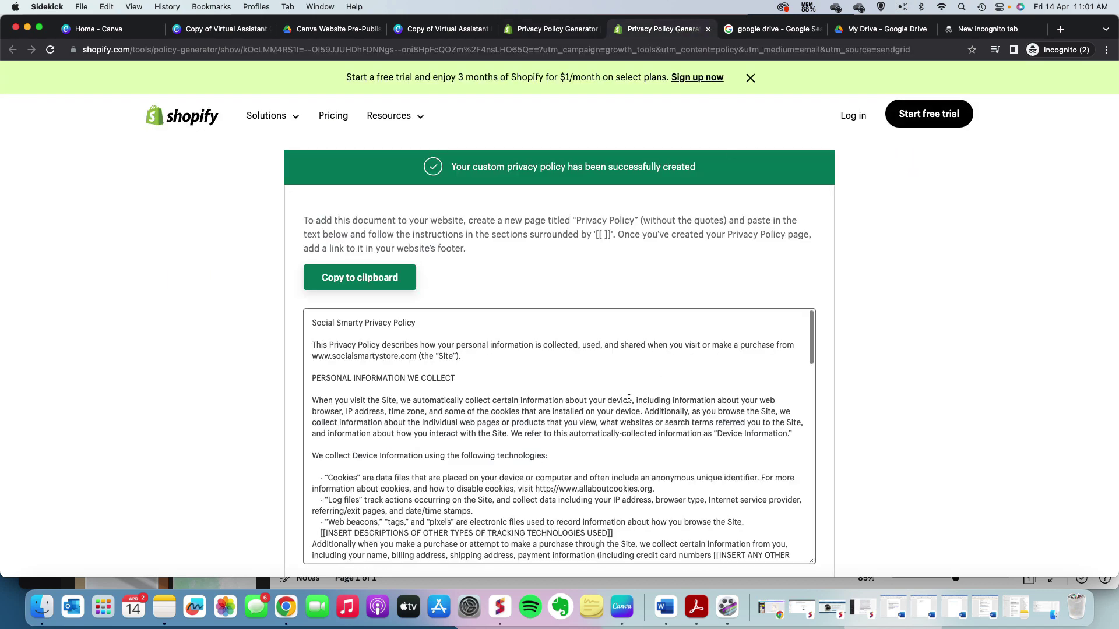
scroll(629, 400, "up", 5)
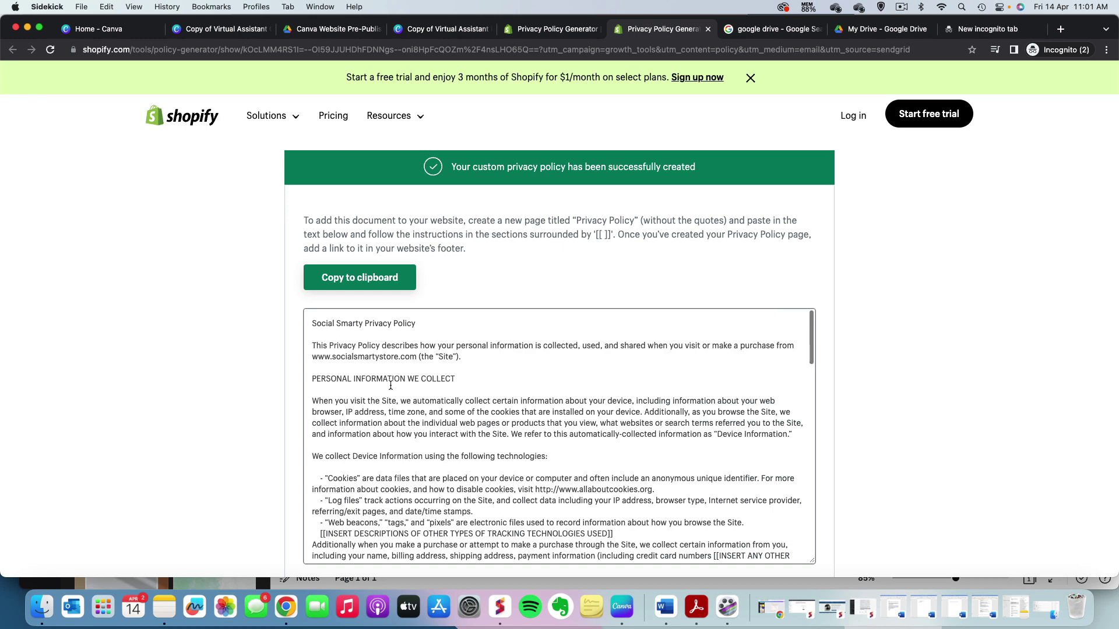
left_click(354, 278)
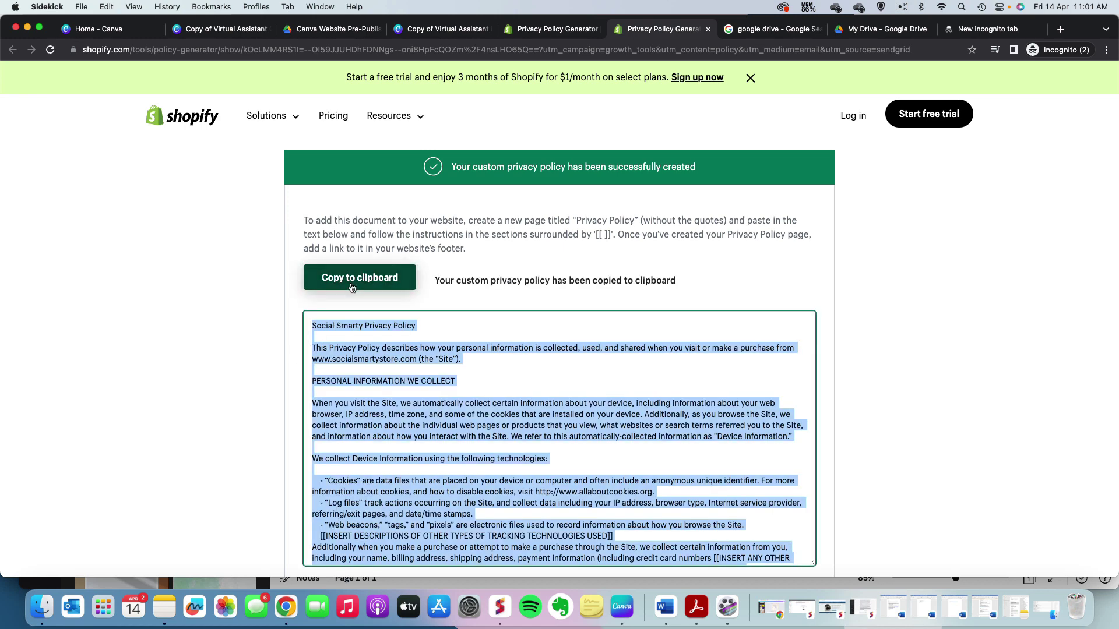
Switch to Google Drive, create a blank Google Docs document, and paste the copied privacy policy into it.
left_click(778, 36)
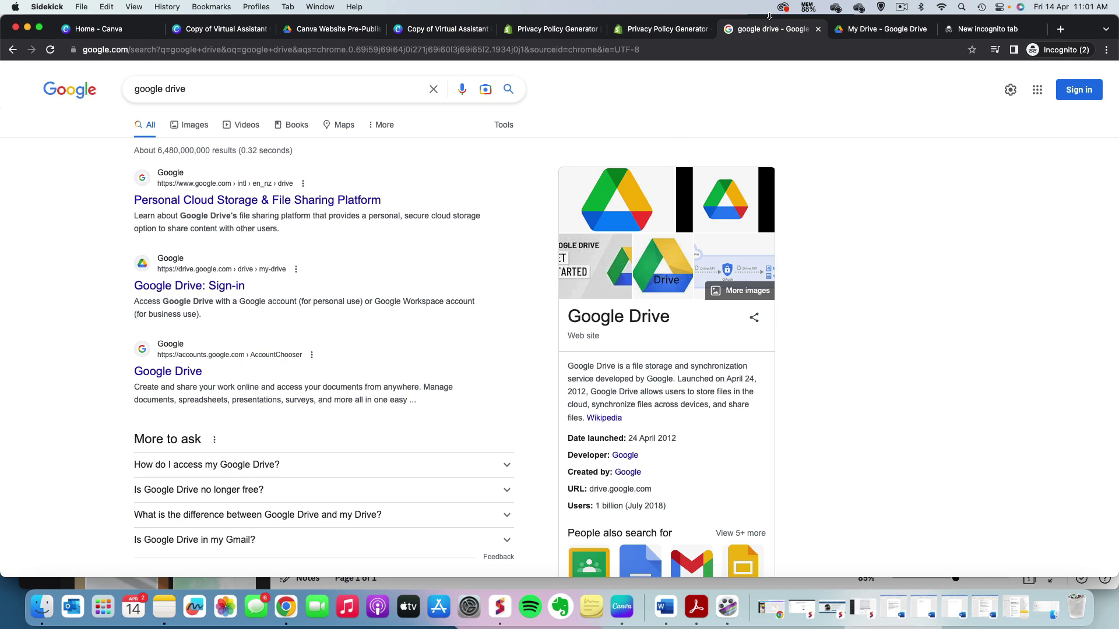
left_click(872, 33)
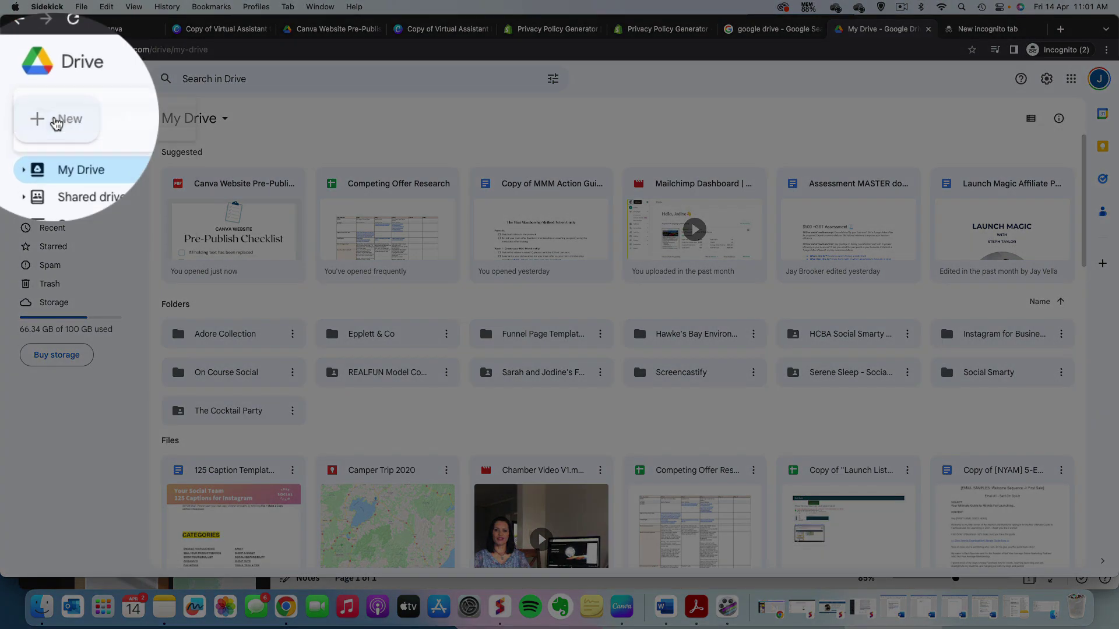
left_click(38, 118)
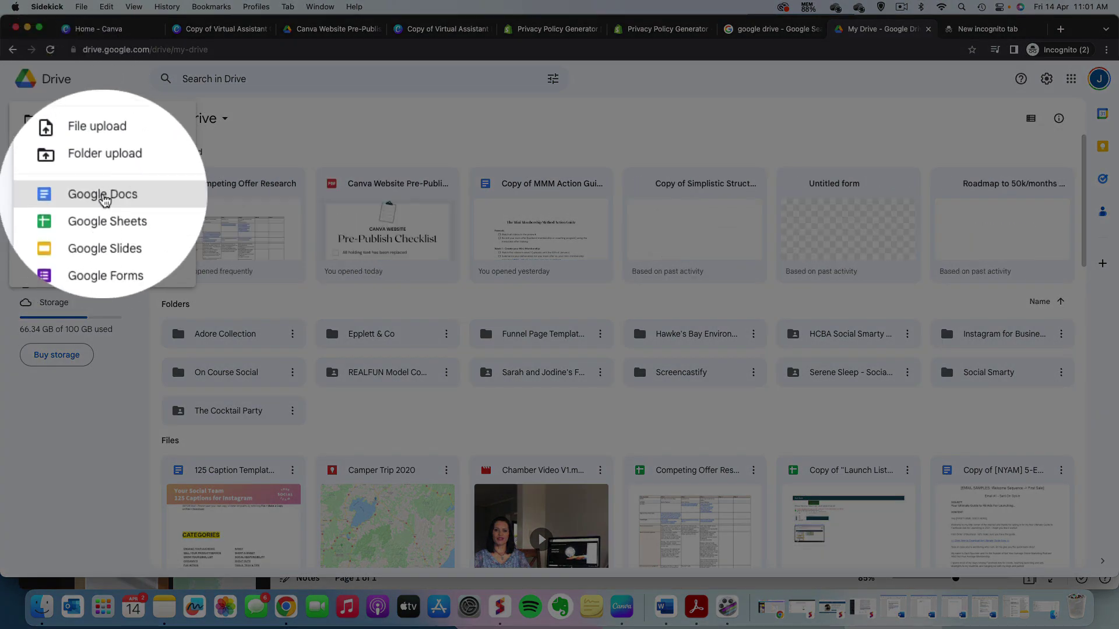
left_click(104, 200)
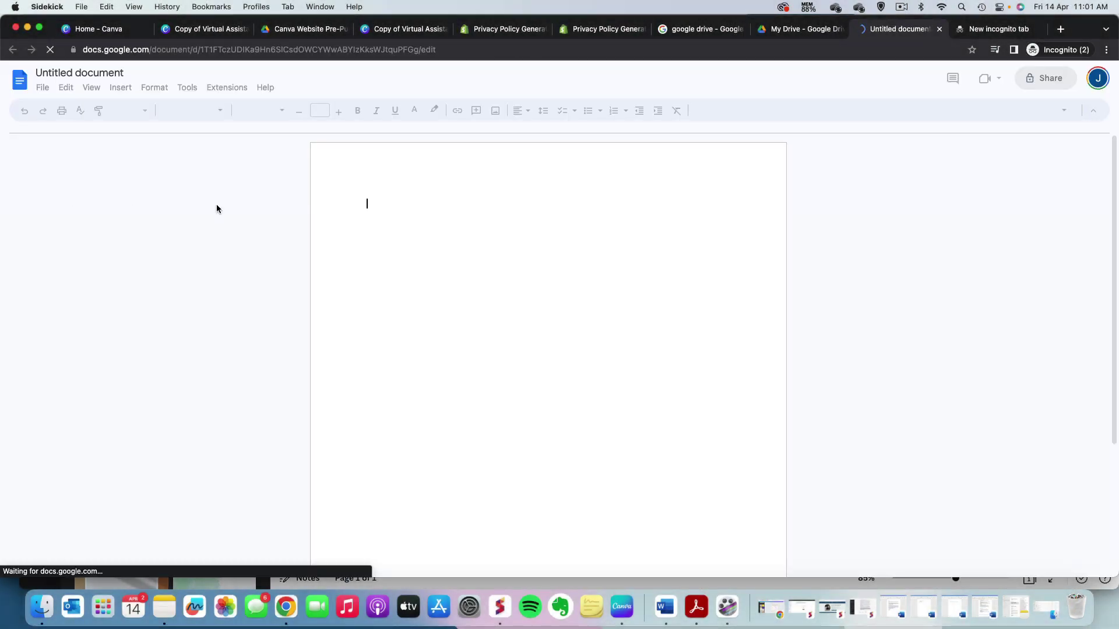
key("super+v")
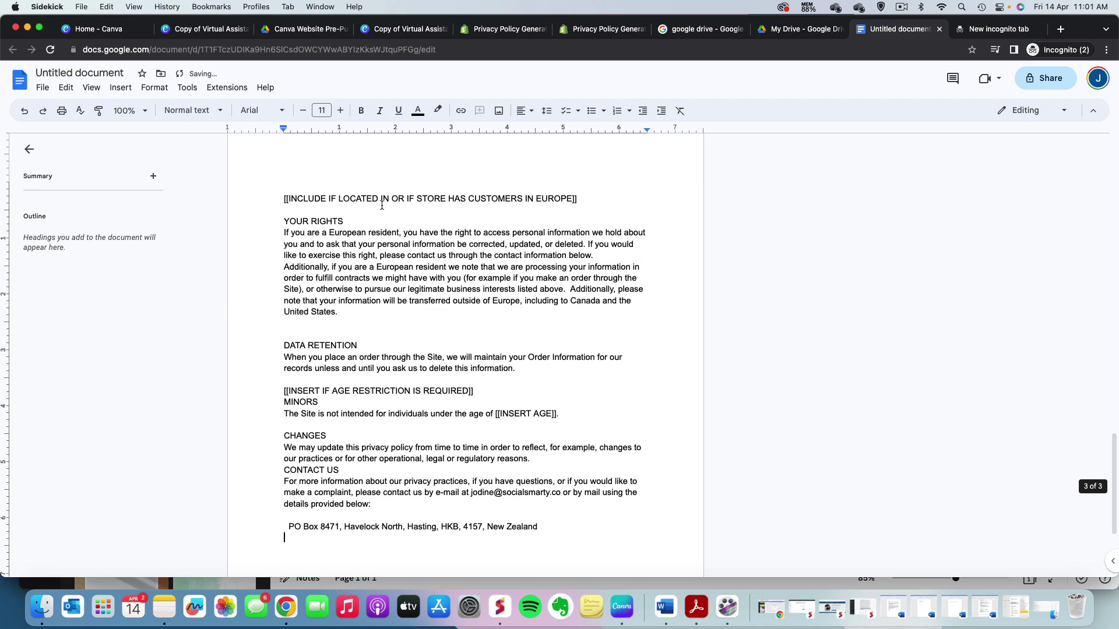
Review the pasted privacy policy for bracketed placeholders that need details inserted, such as other tracking technologies and payment types.
scroll(381, 206, "up", 20)
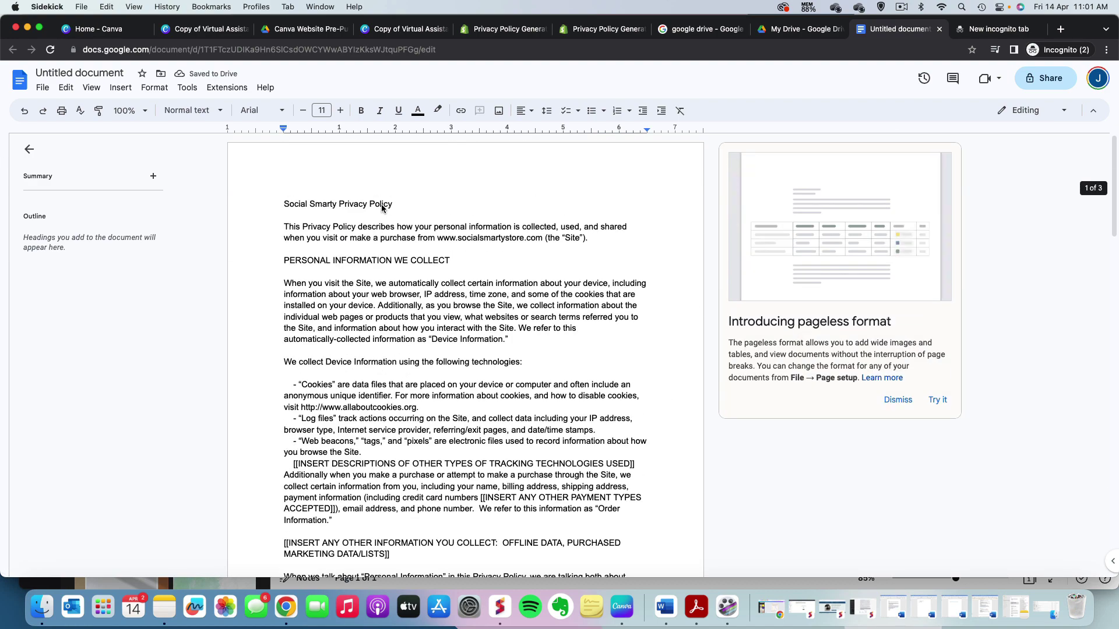
scroll(463, 373, "down", 3)
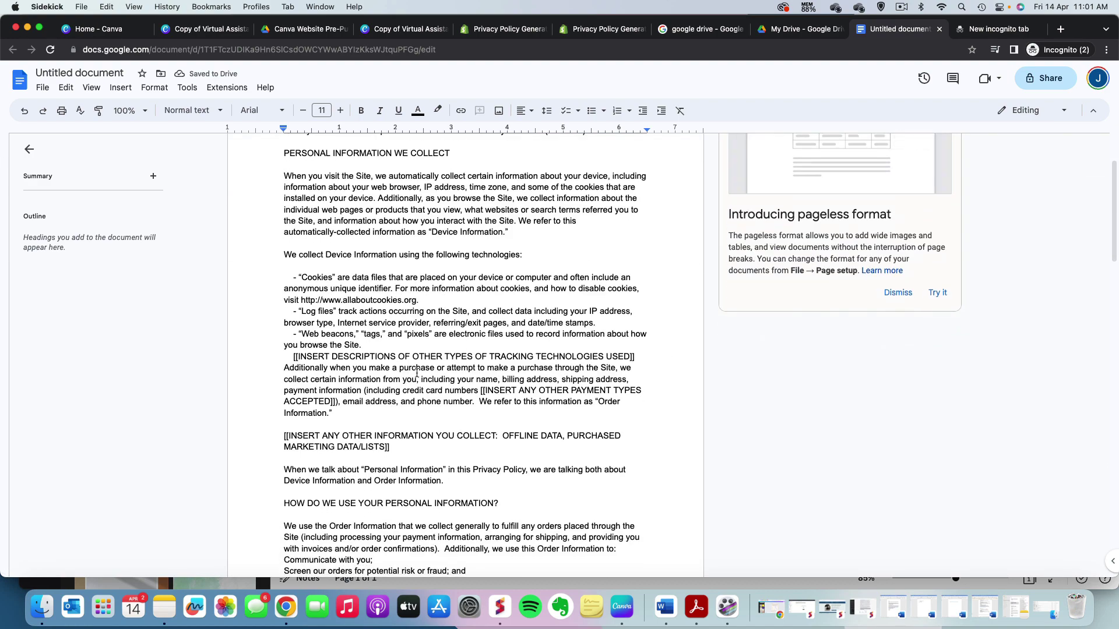
left_click_drag(295, 357, 635, 356)
left_click(527, 358)
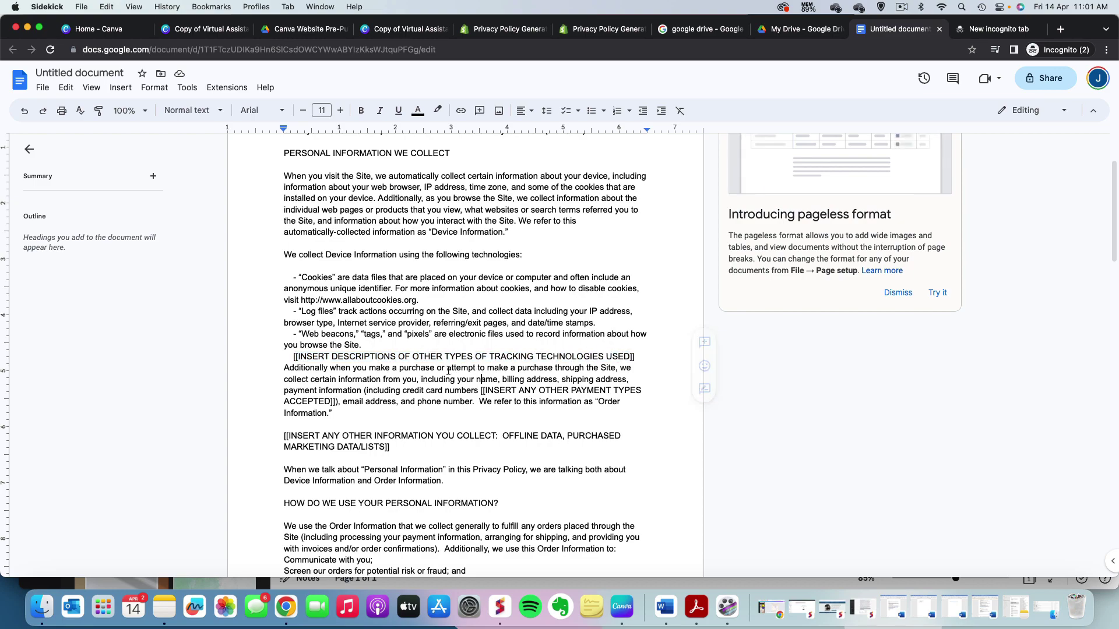
scroll(408, 362, "down", 20)
scroll(307, 365, "up", 20)
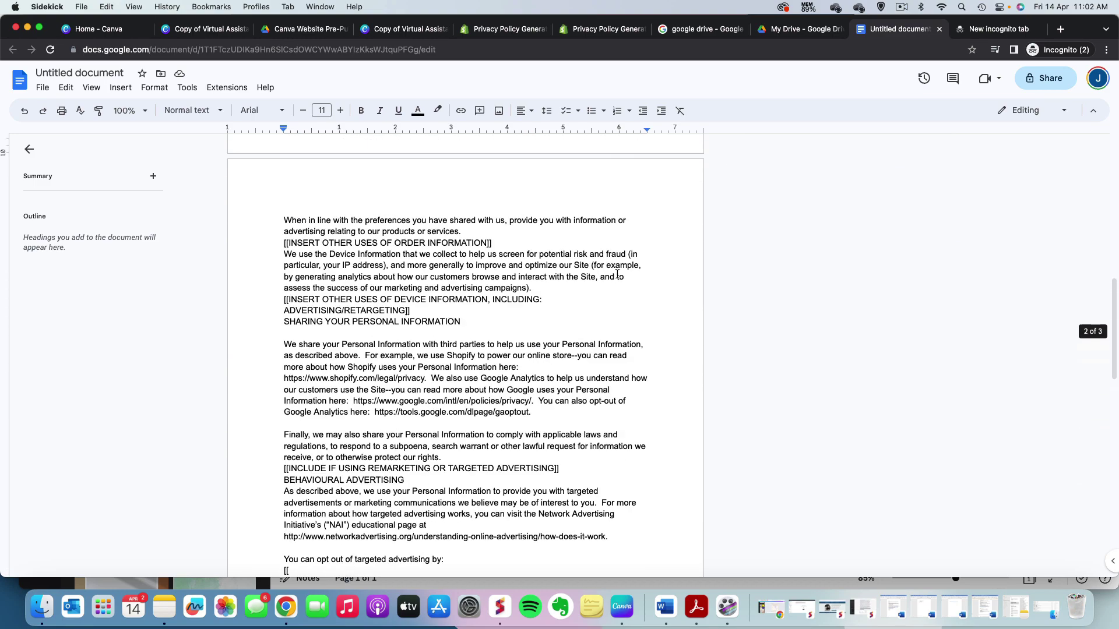
Name the document Social Smarty Privacy Policy, share it with anyone with the link as Viewer, and copy the sharing link.
left_click(1037, 80)
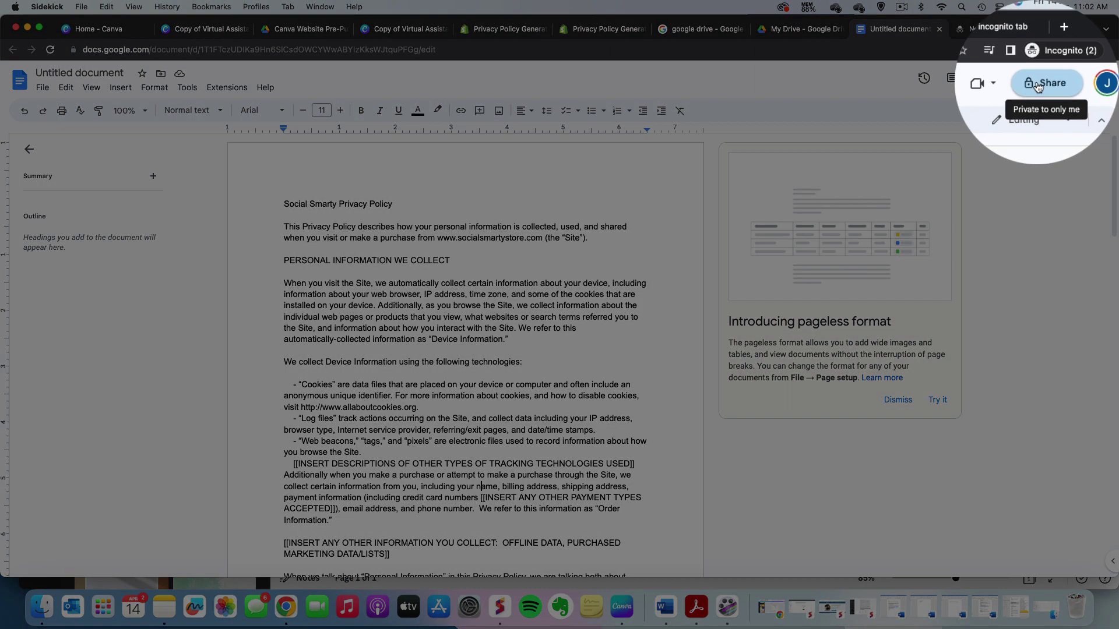
left_click(620, 365)
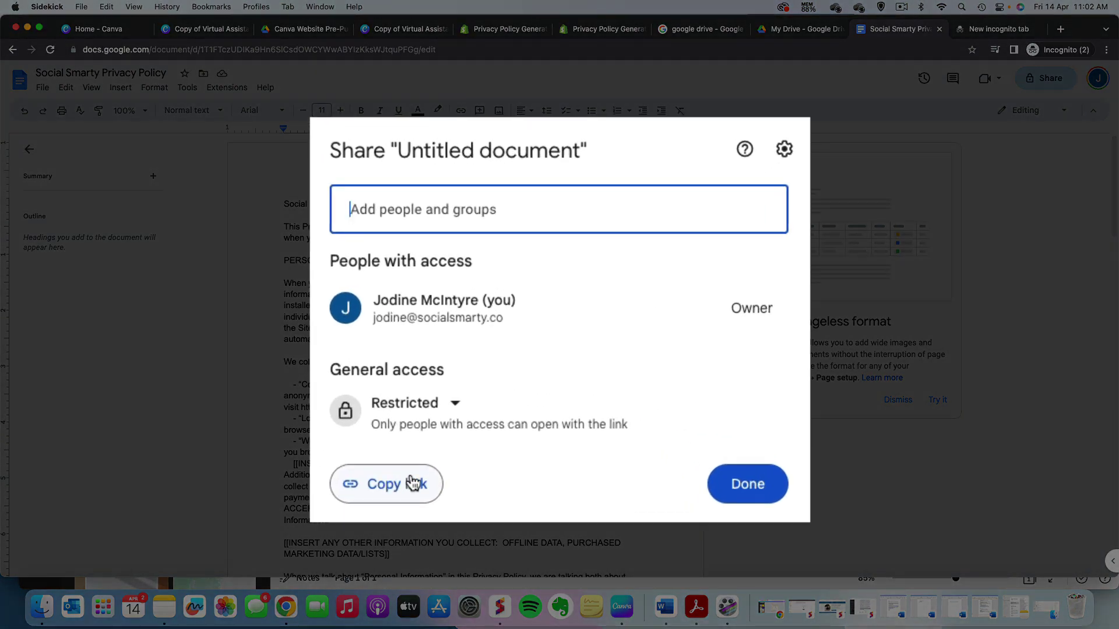
left_click(436, 408)
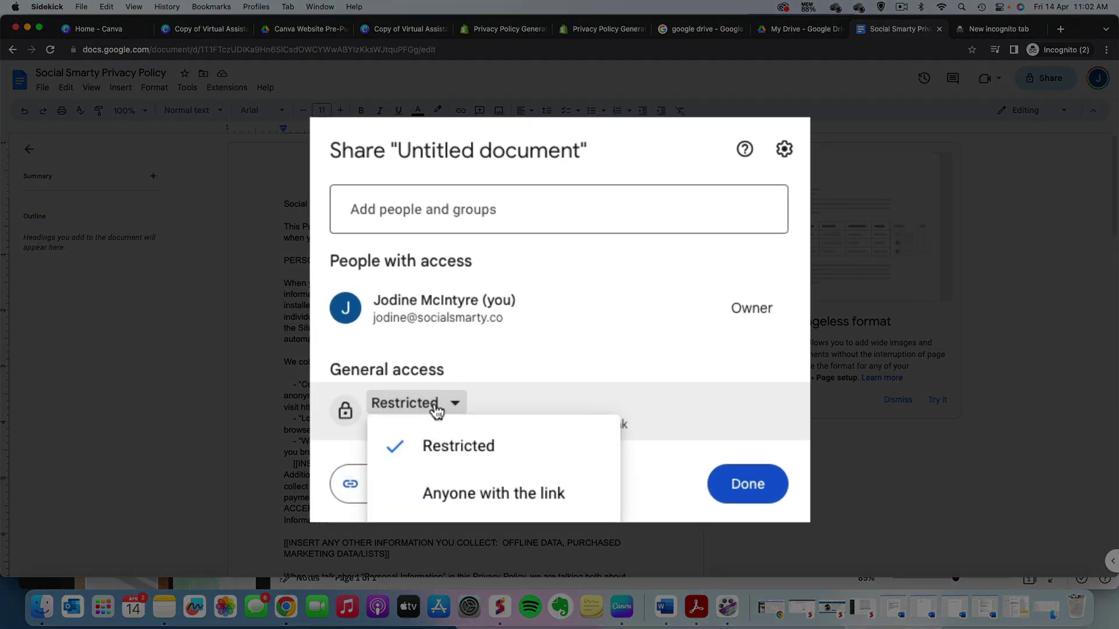
left_click(502, 495)
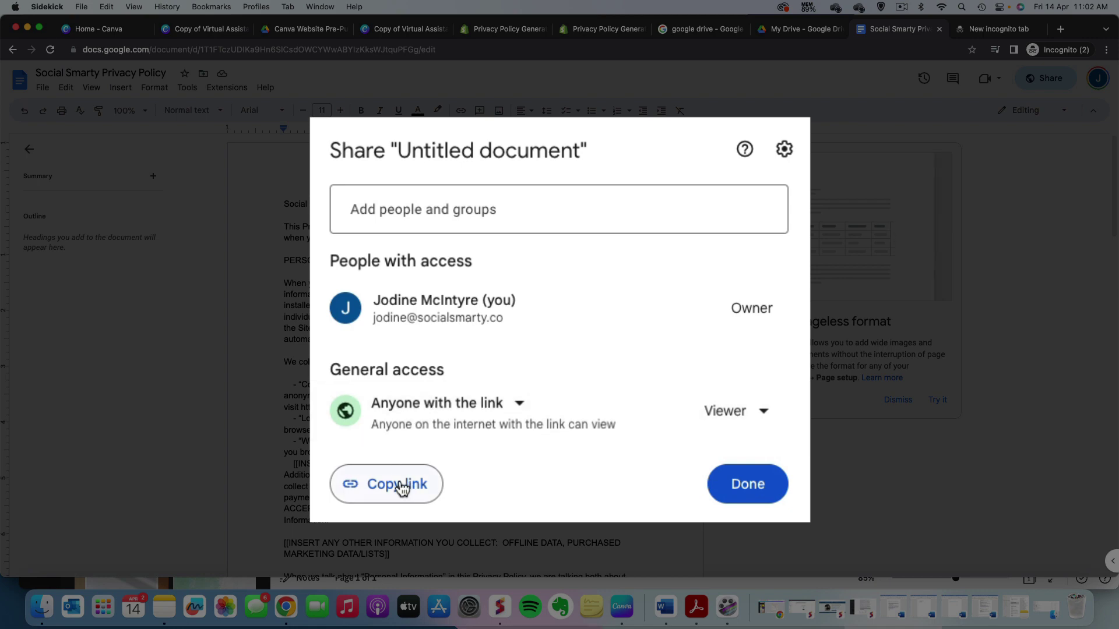
left_click(402, 489)
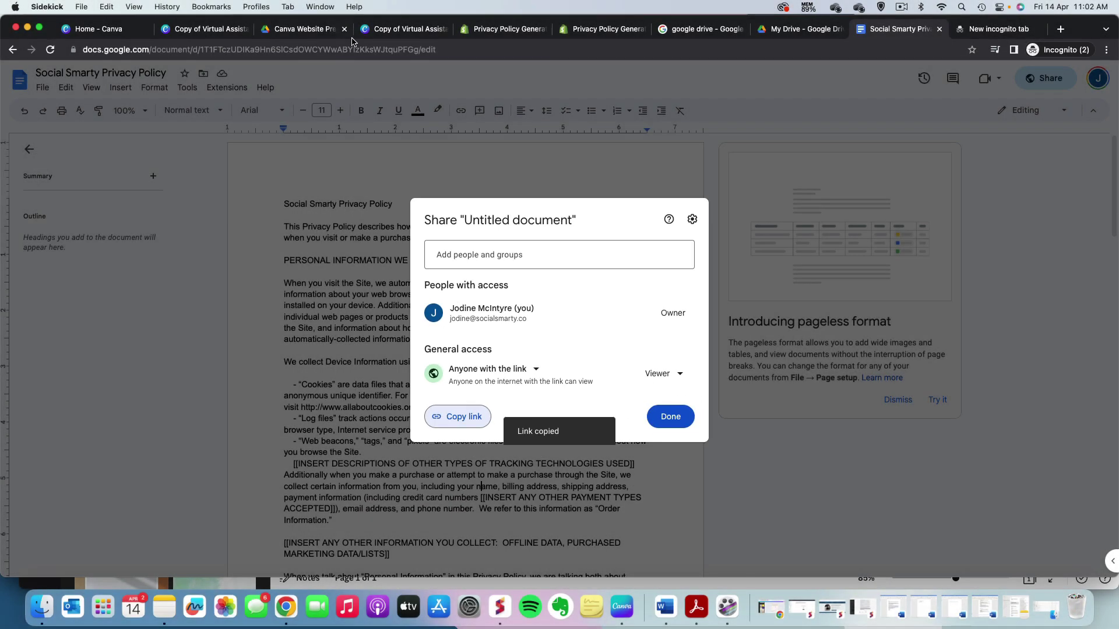
Switch to the Canva website design and link the footer's Privacy Policy text to the copied Google Docs address.
left_click(198, 34)
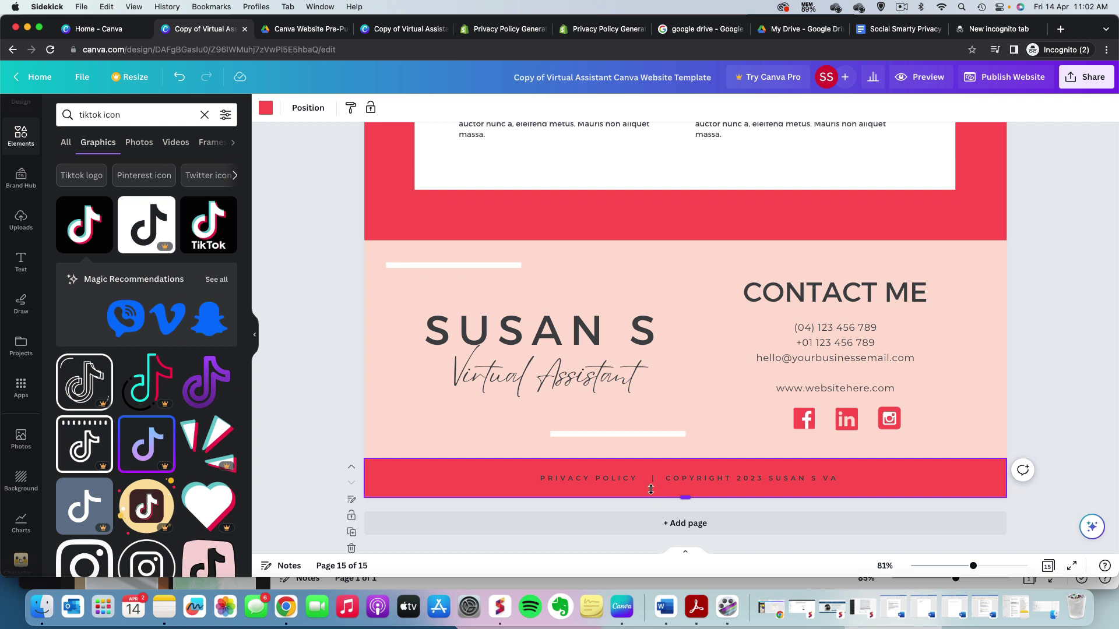
left_click(629, 477)
left_click_drag(618, 477, 546, 477)
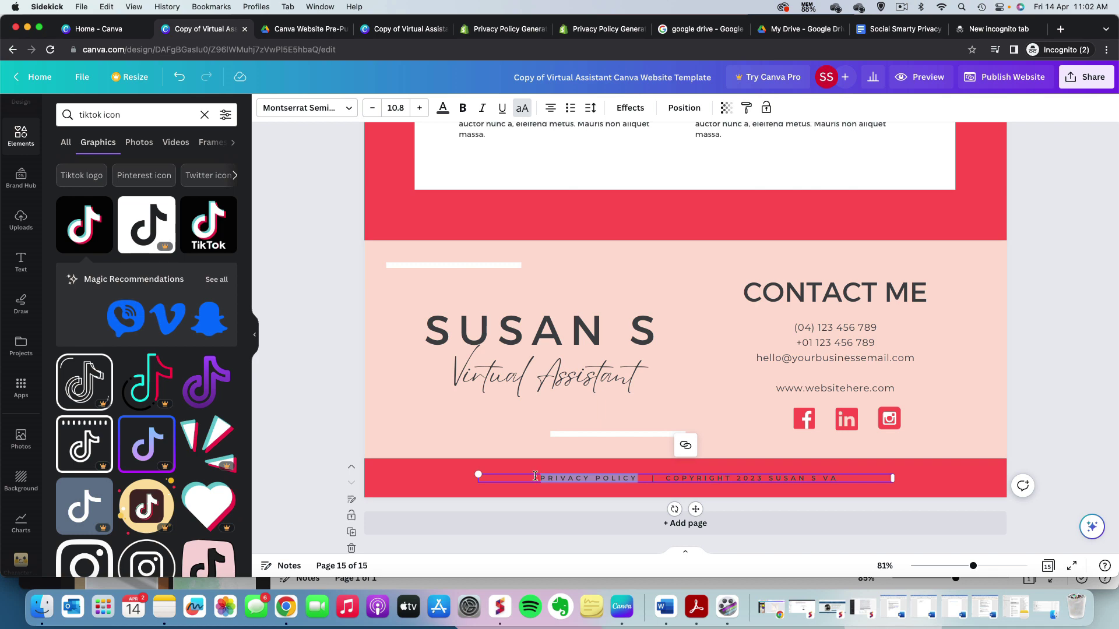
left_click(685, 445)
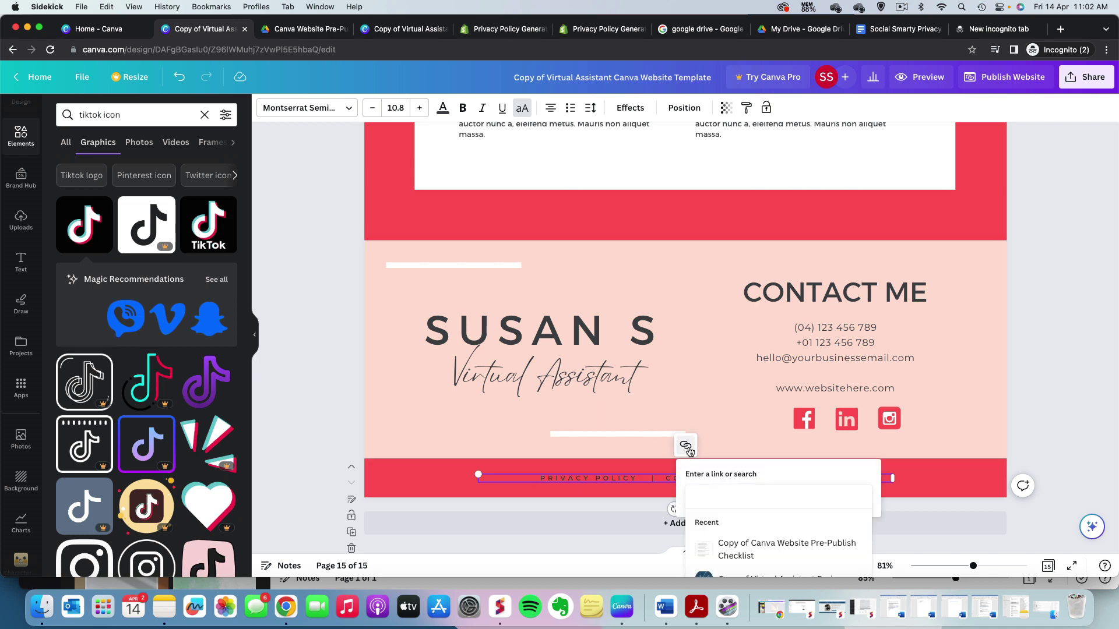
key("super+v")
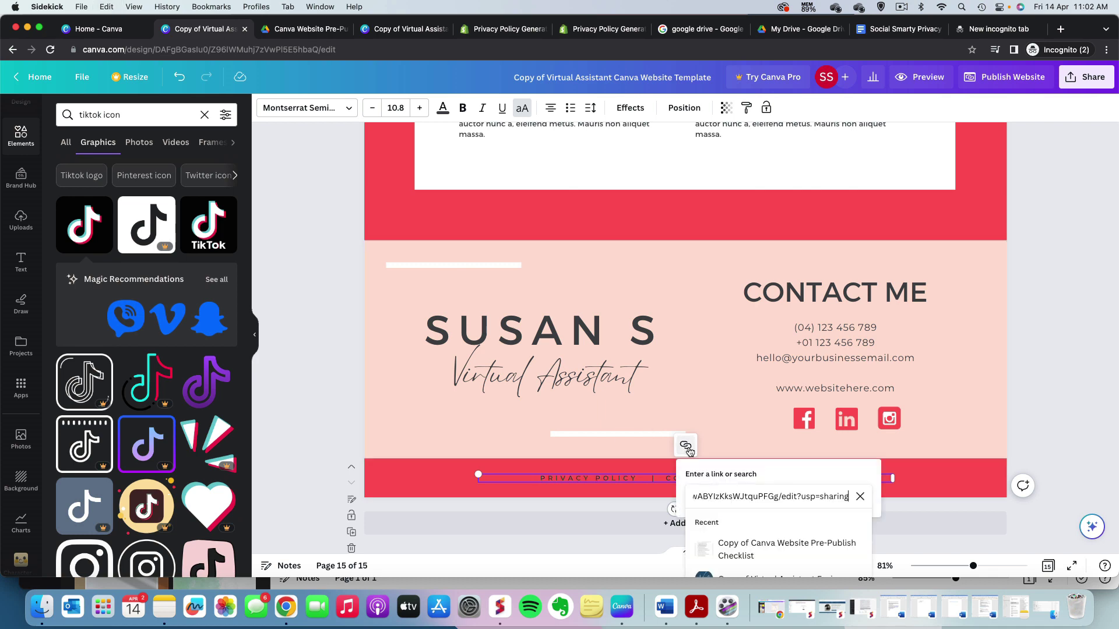
key("Return")
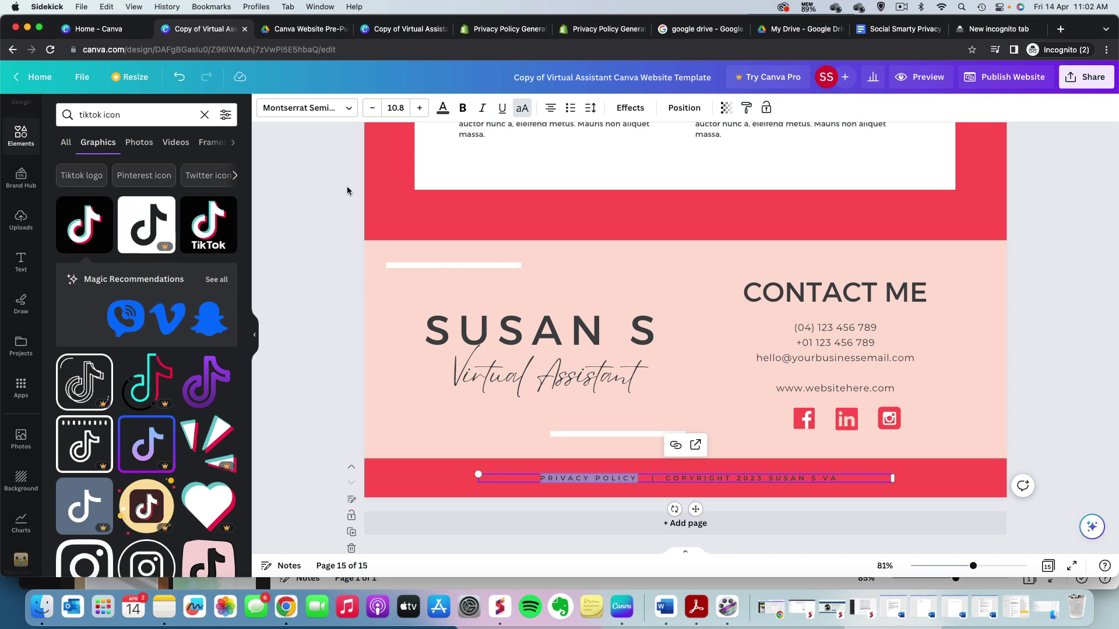
left_click(399, 495)
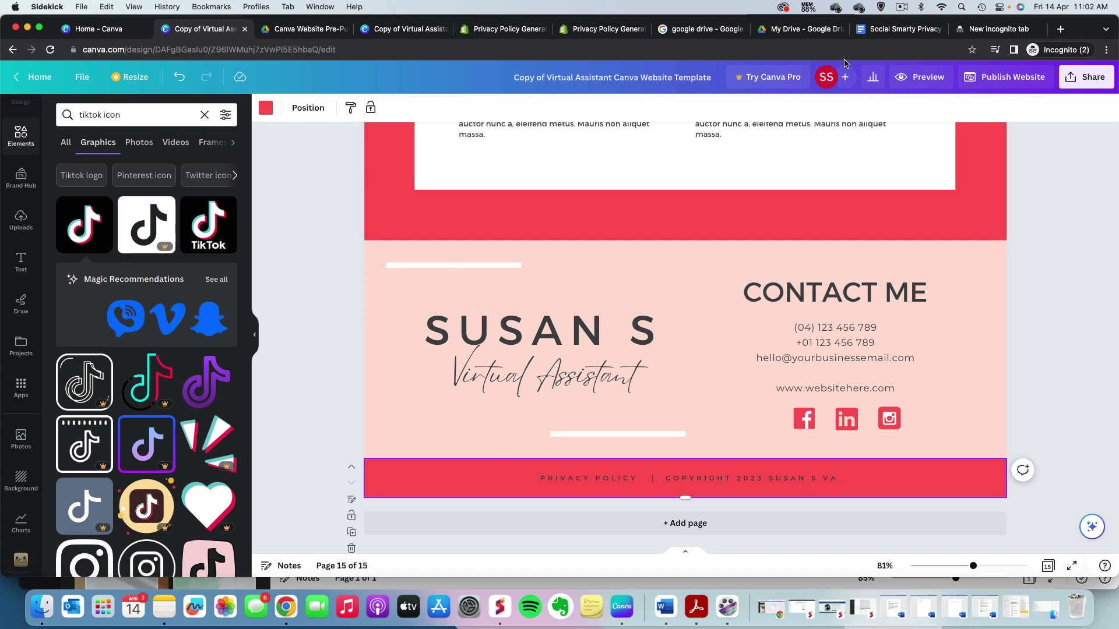
Test the copied privacy policy link in the empty incognito tab, and close both tabs showing the policy document.
left_click(878, 34)
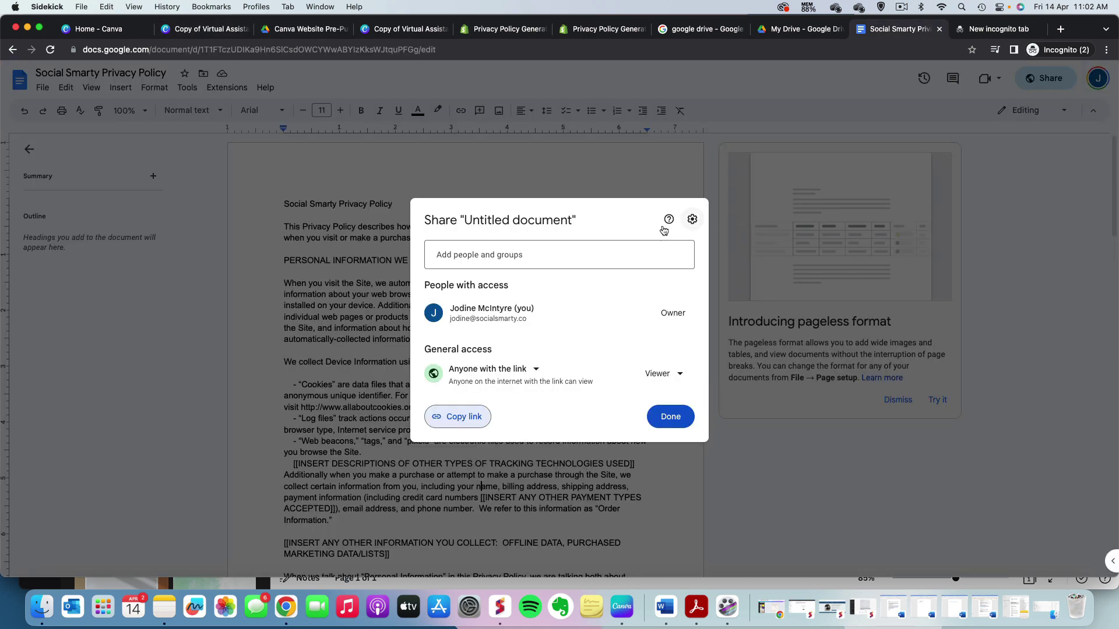
left_click(1013, 34)
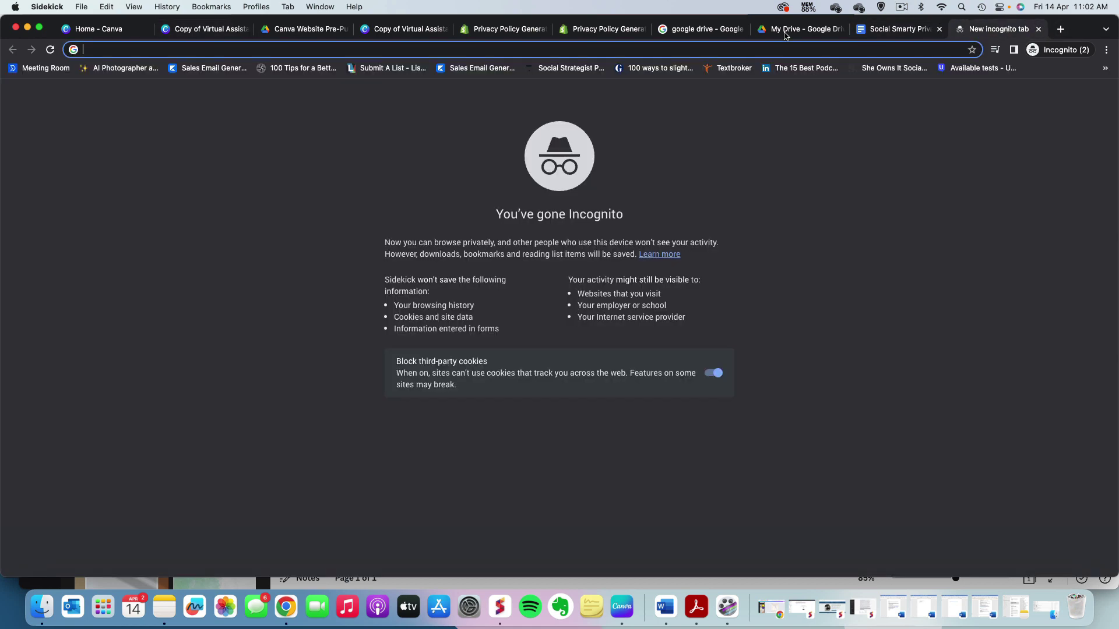
key("super+v")
key("Return")
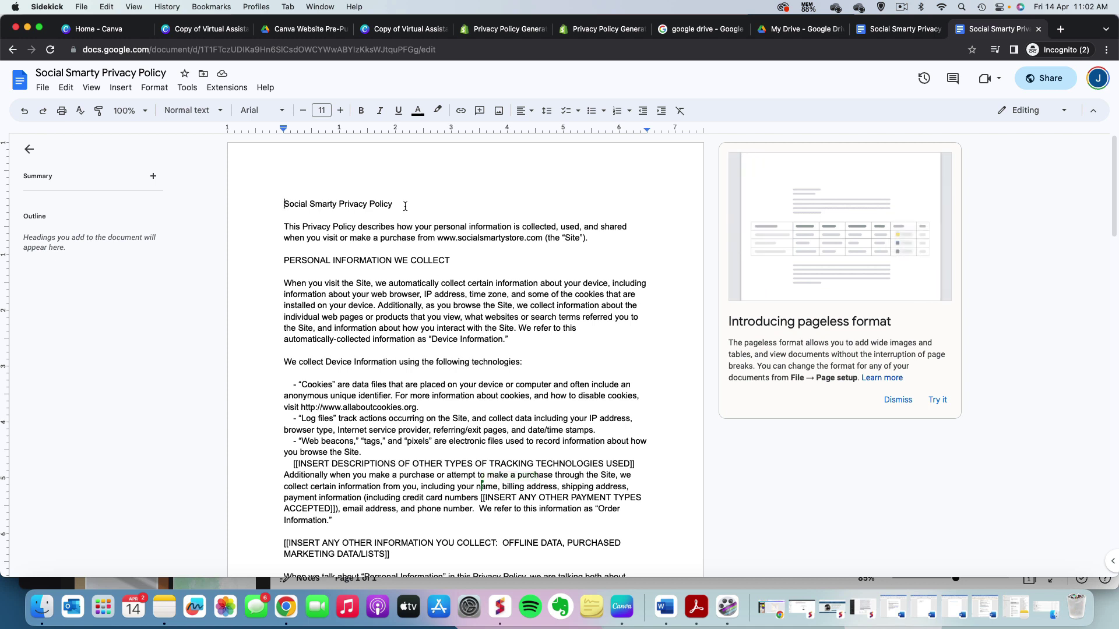
left_click(627, 283)
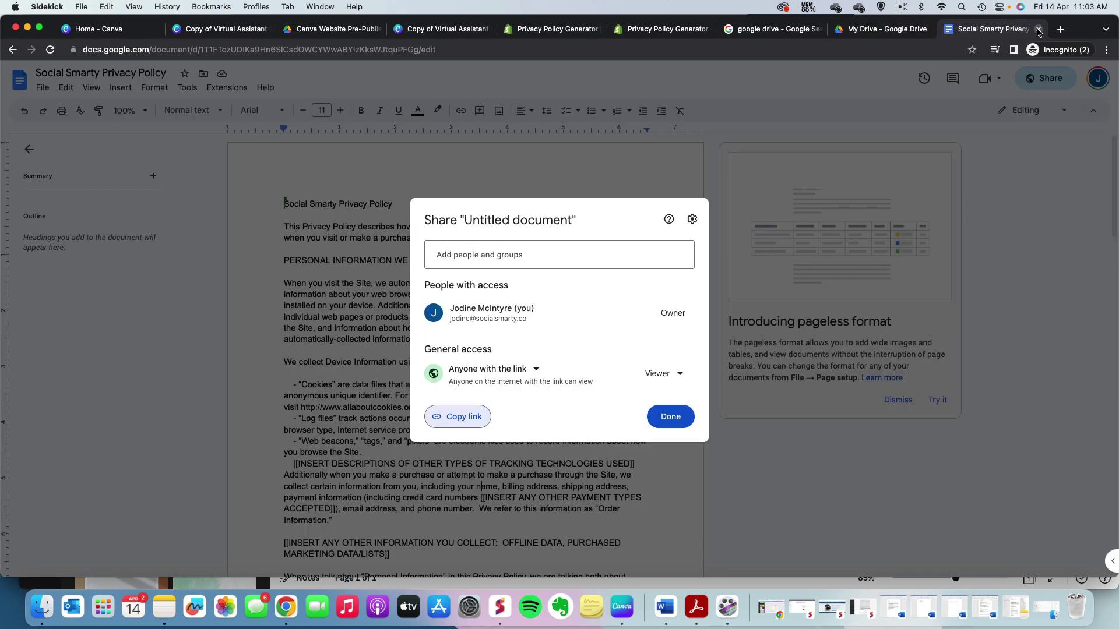
left_click(1038, 30)
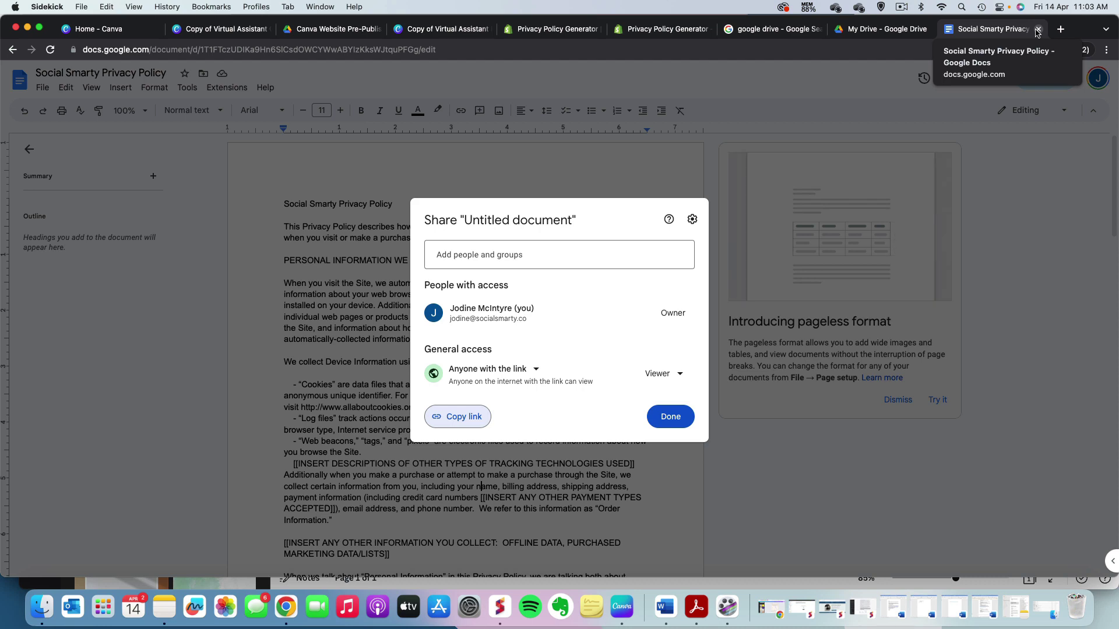
left_click(1038, 30)
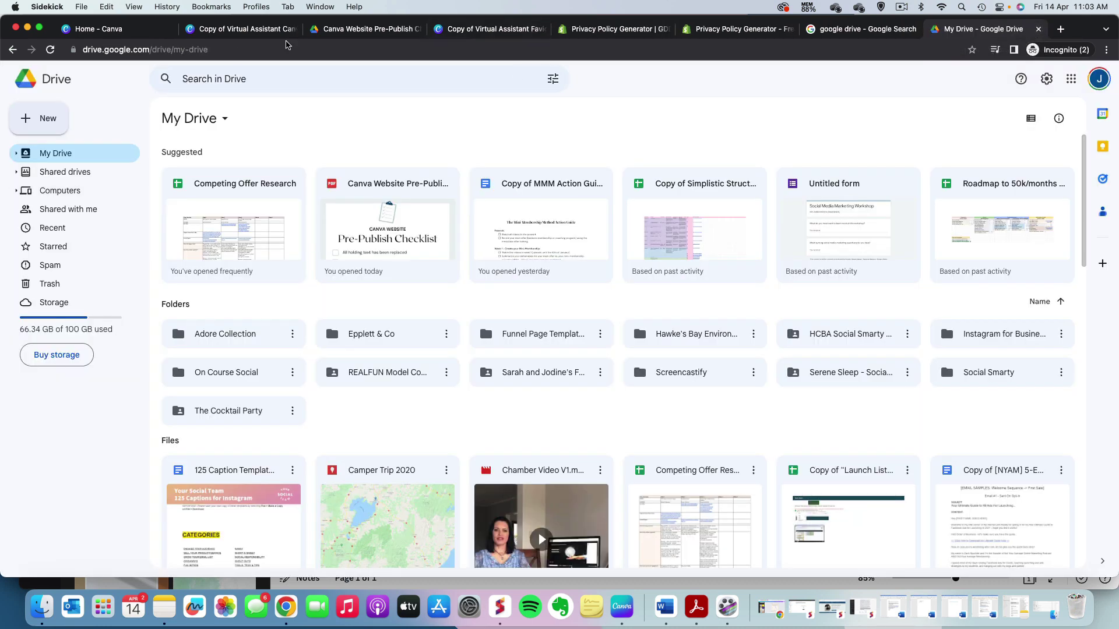
Glance at the pre-publish checklist, return to the Canva website design, and look at the navigation choices in its publishing settings.
left_click(353, 32)
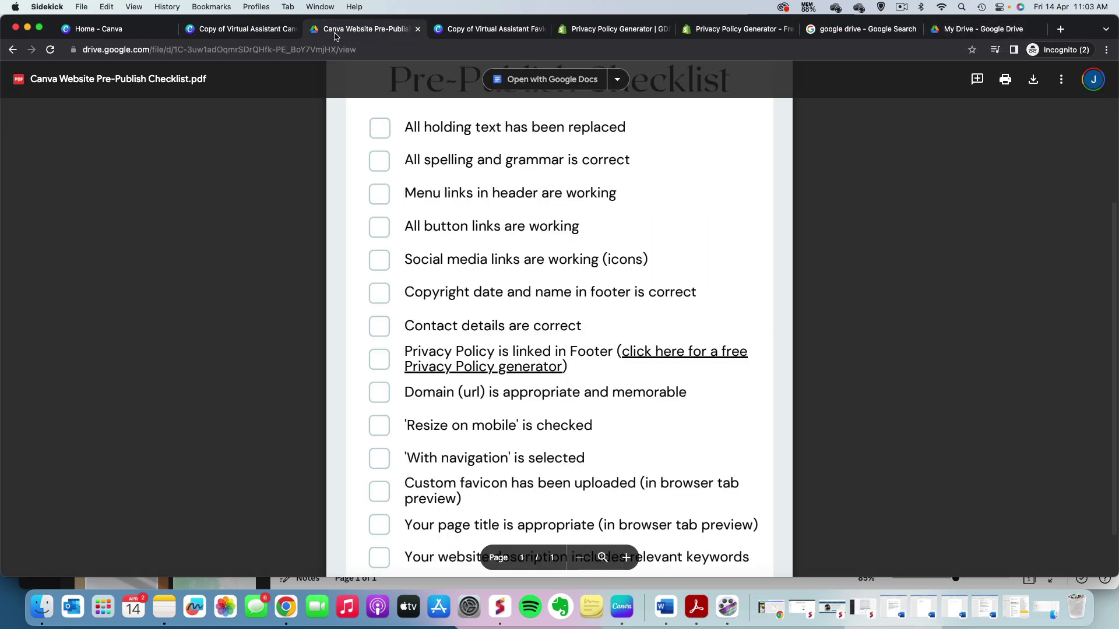
left_click(256, 29)
left_click(1054, 360)
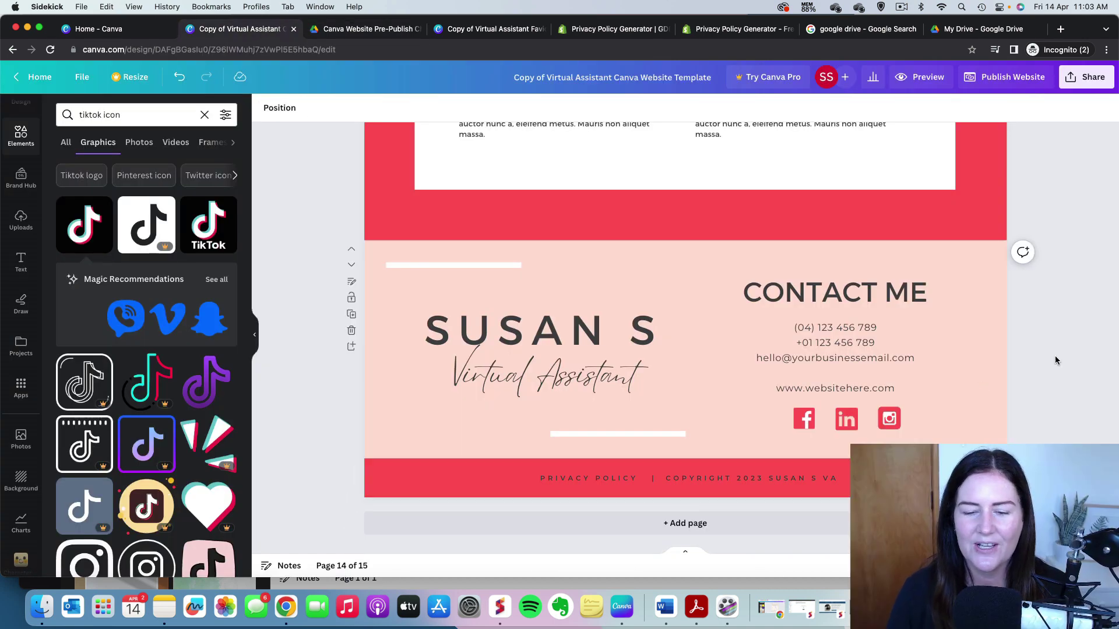
scroll(1054, 360, "up", 5)
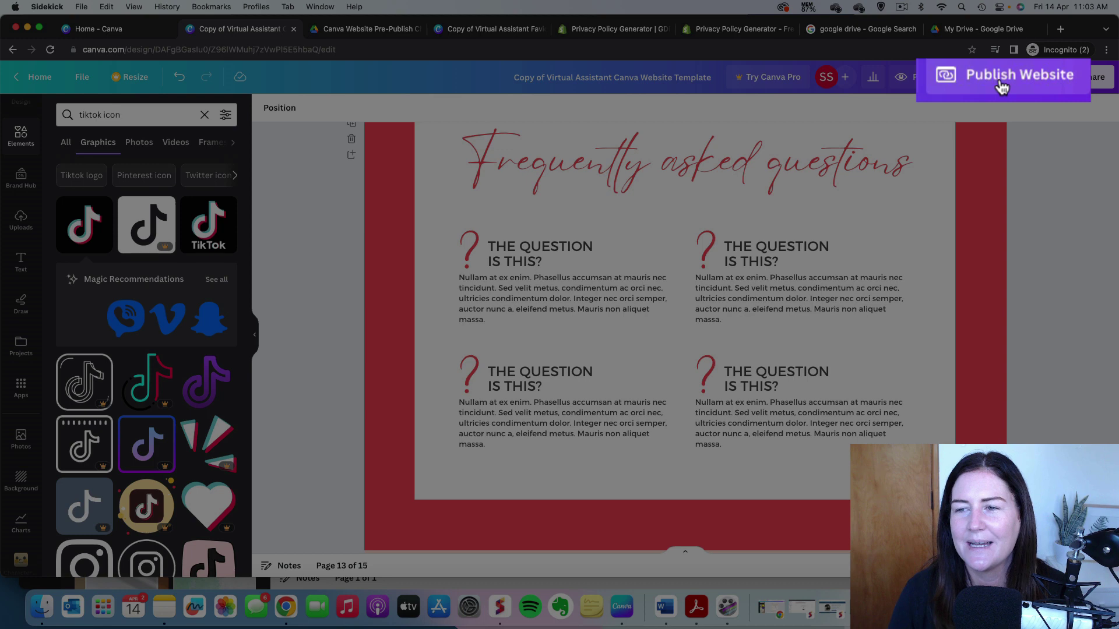
left_click(1001, 85)
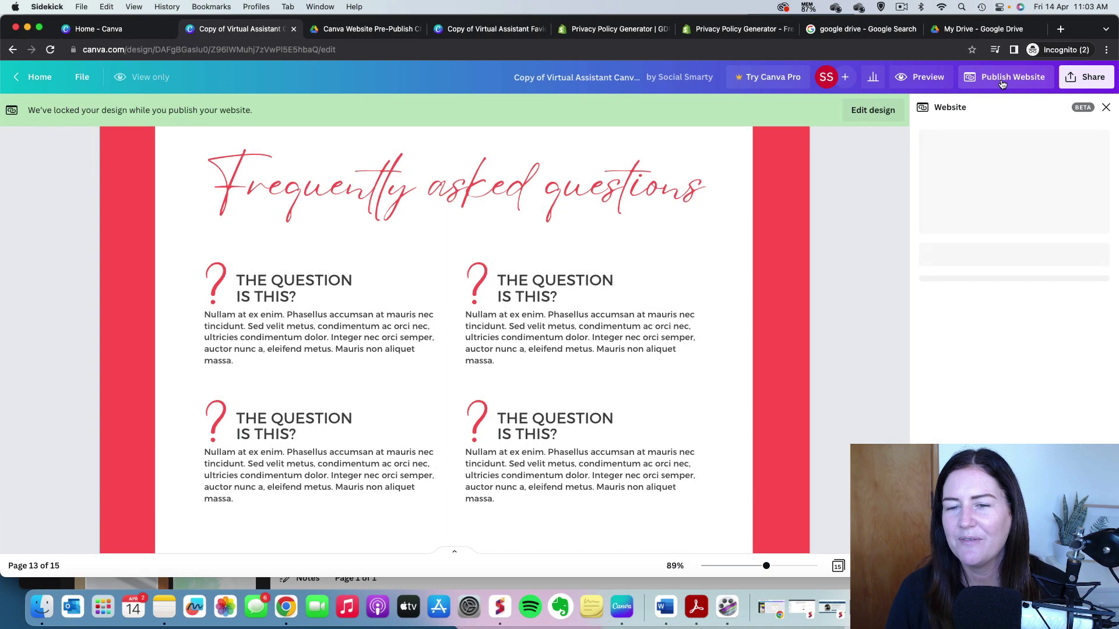
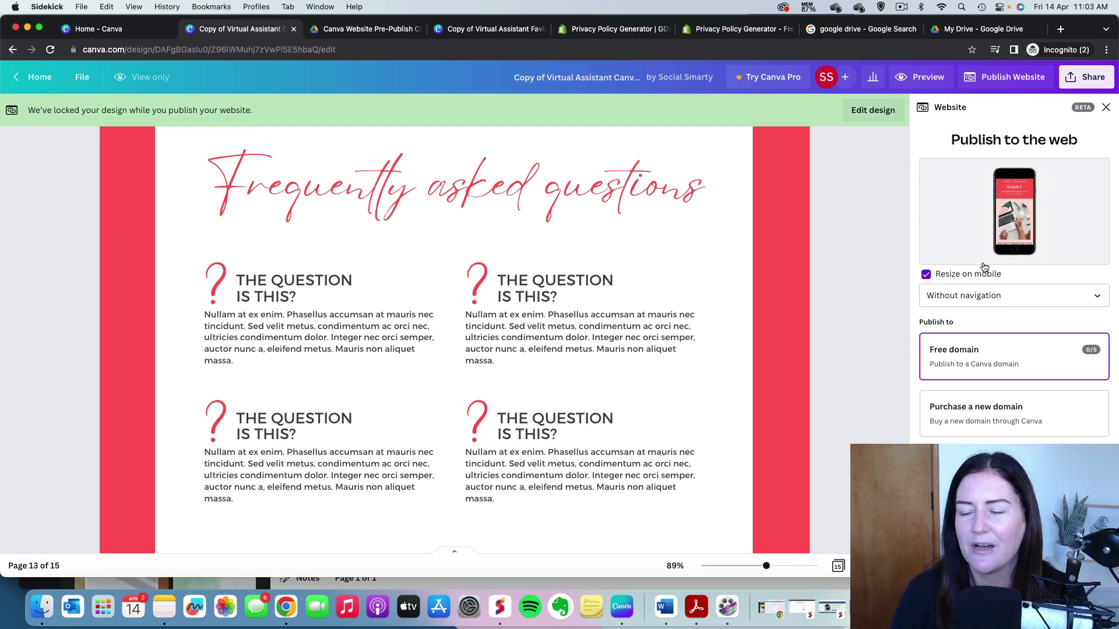
left_click(1026, 298)
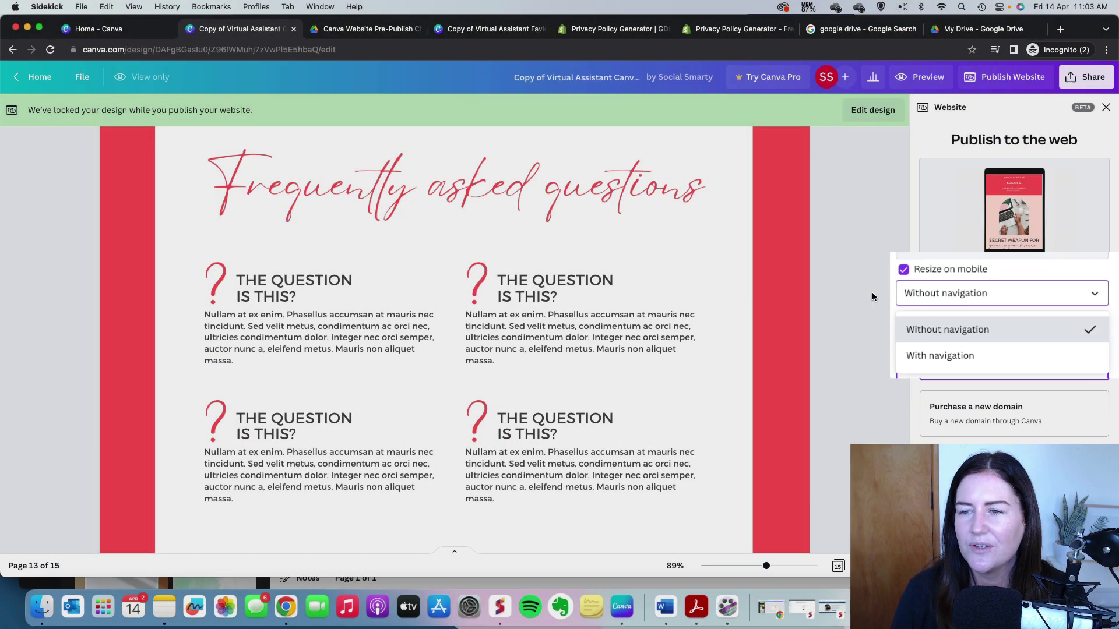
left_click(872, 297)
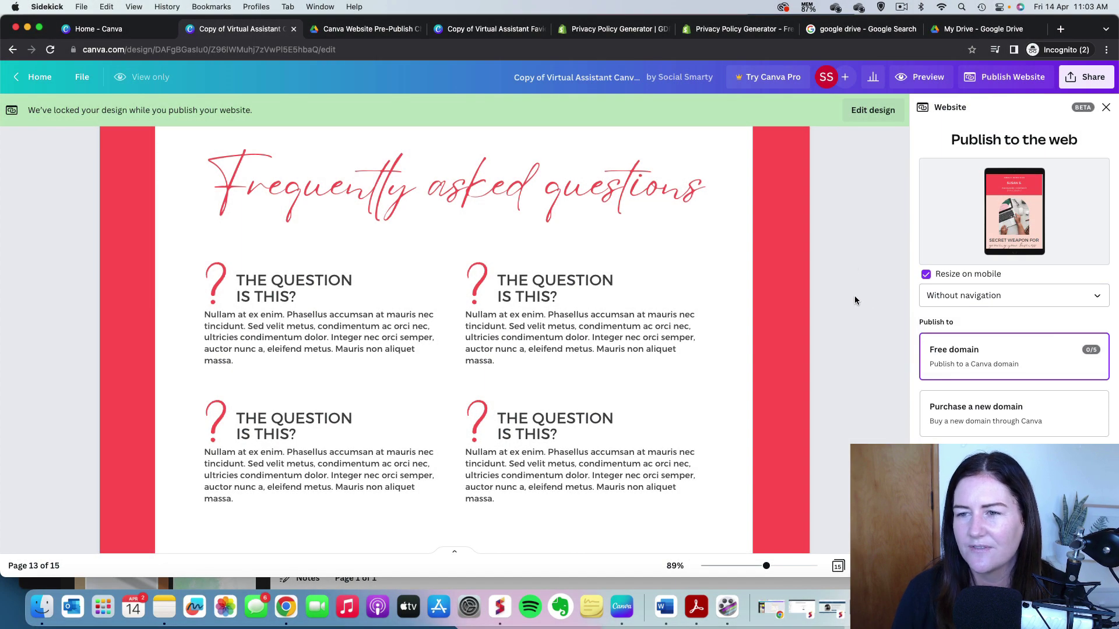
Preview the website without navigation, test the About, Services and Packages header links, and inspect the page down to its footer.
left_click(916, 78)
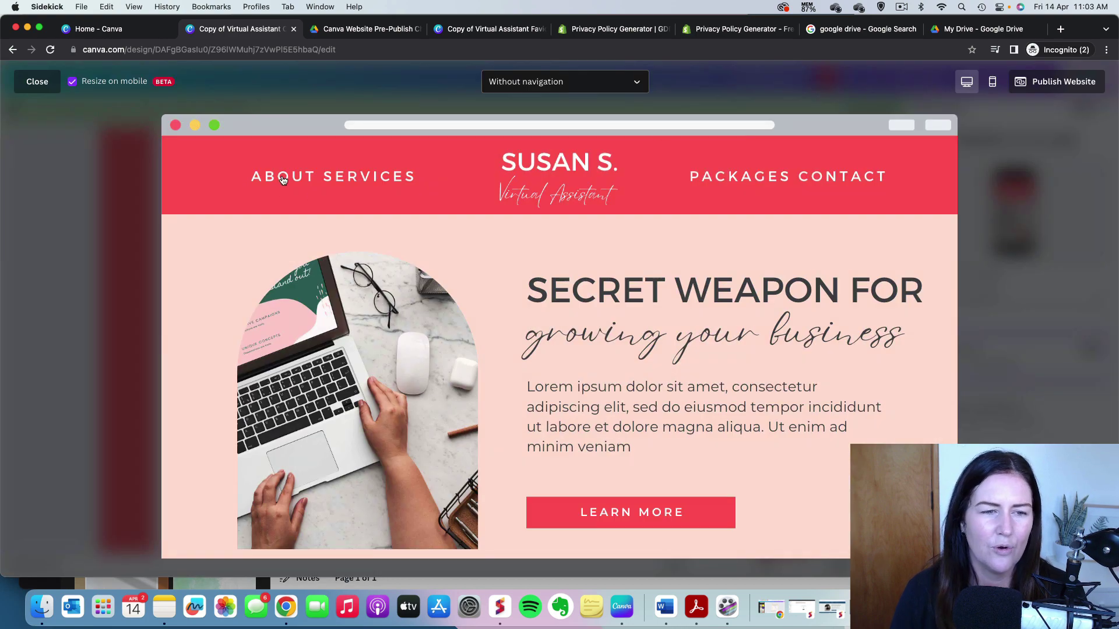
left_click(281, 177)
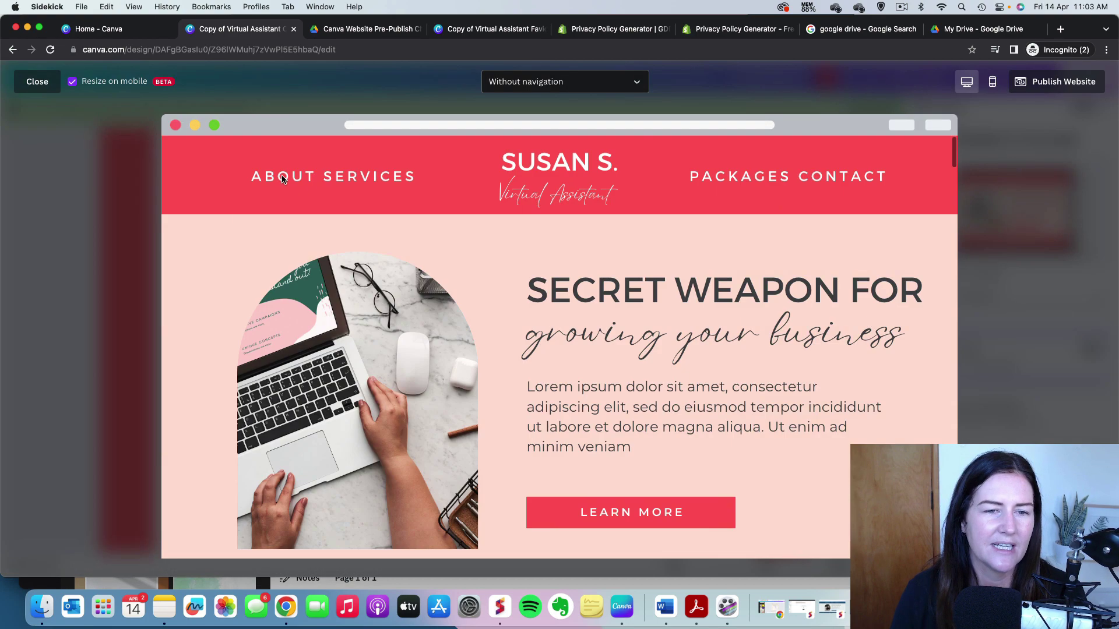
left_click(359, 177)
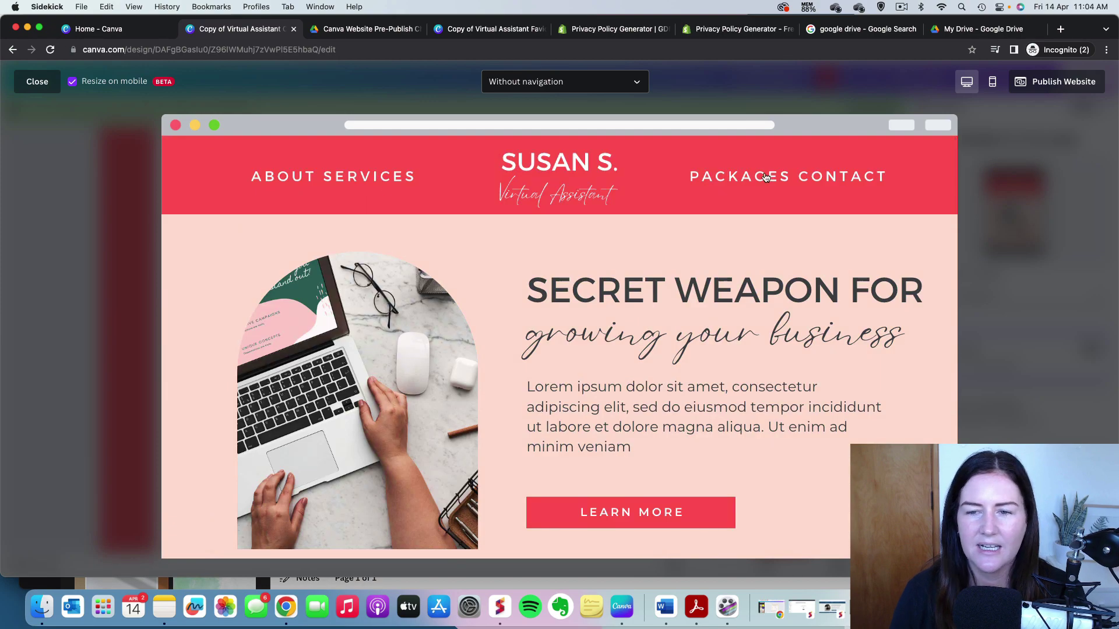
left_click(764, 177)
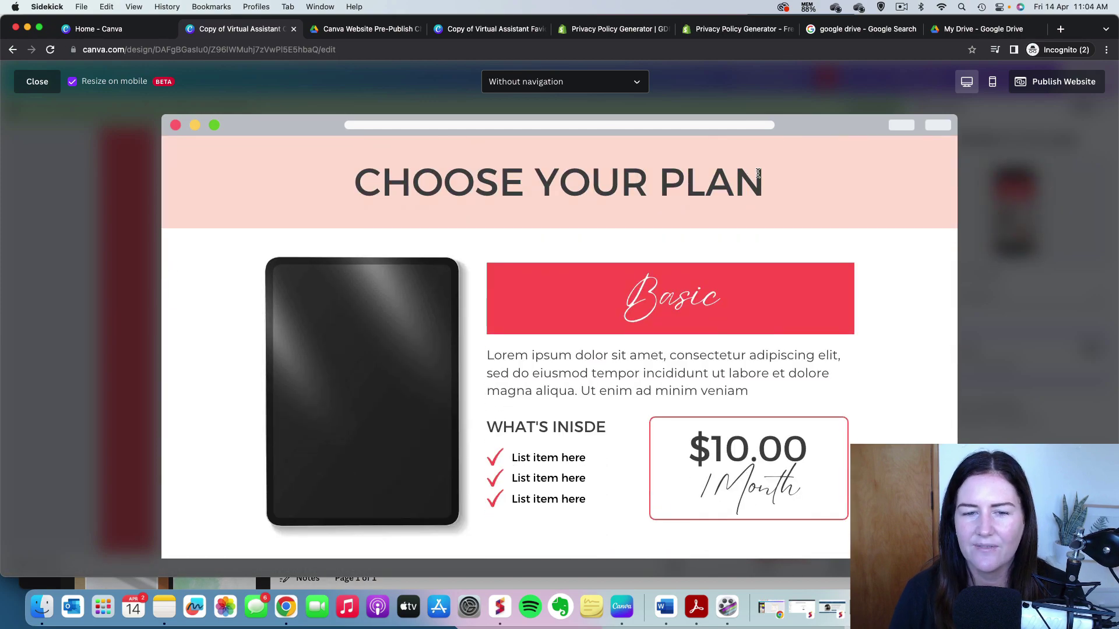
scroll(840, 178, "down", 3)
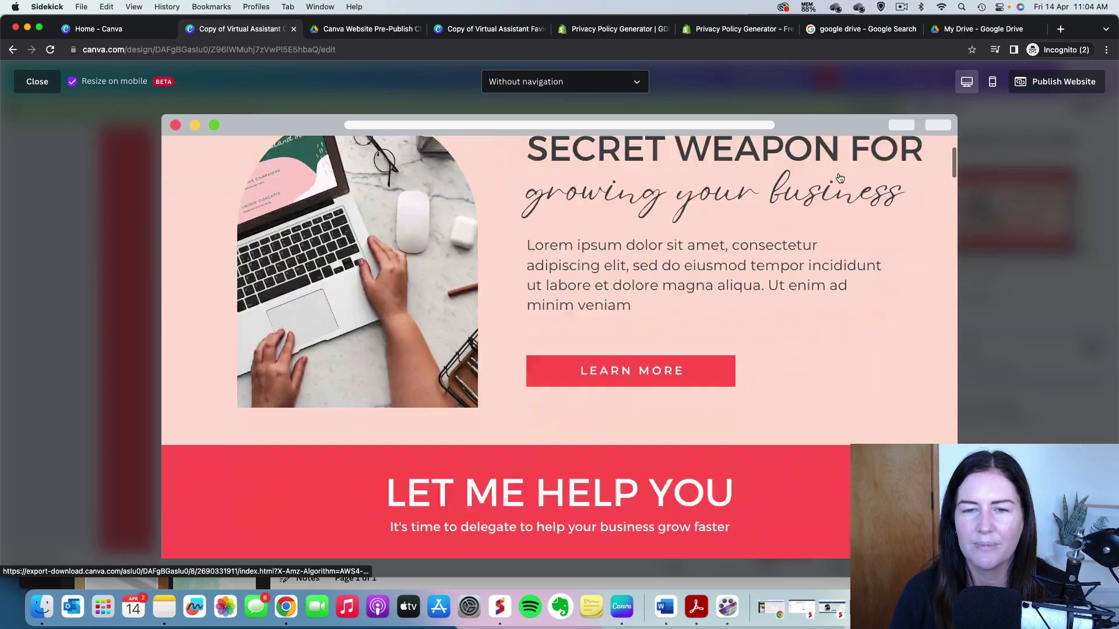
scroll(840, 177, "down", 15)
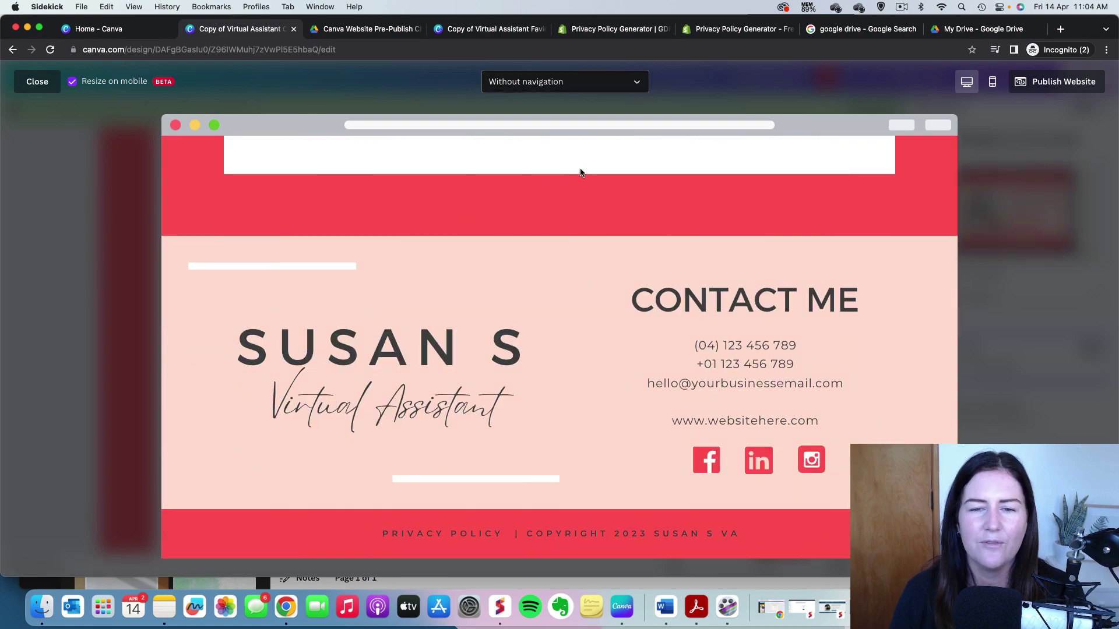
Preview the website with navigation, and test the header's Packages link and the navigation bar's Services and Contact links.
scroll(582, 164, "up", 20)
left_click(565, 86)
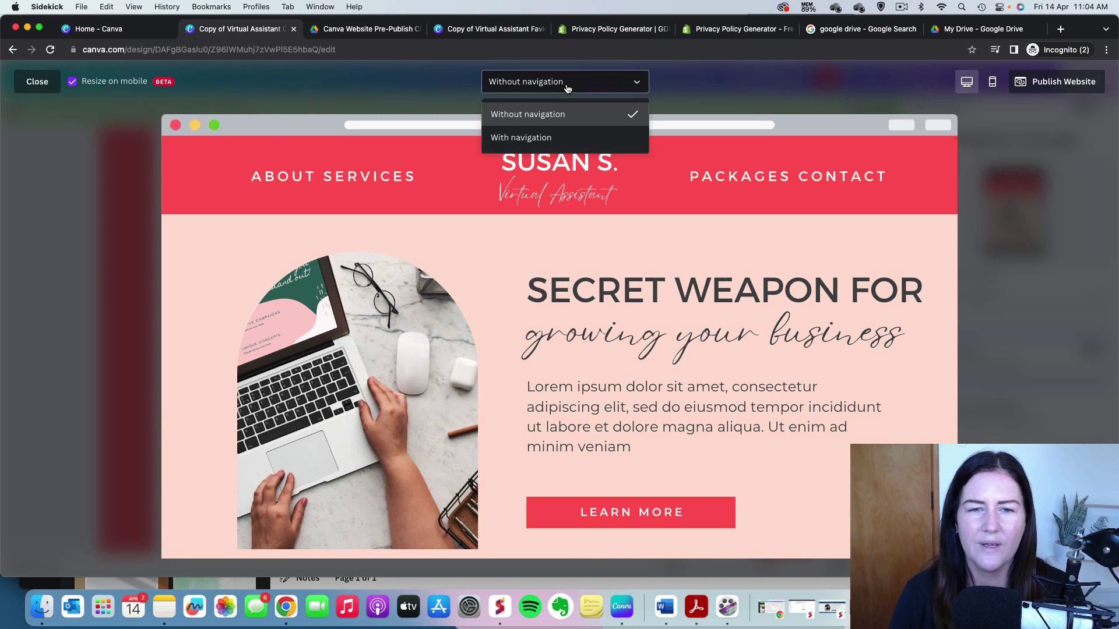
left_click(548, 139)
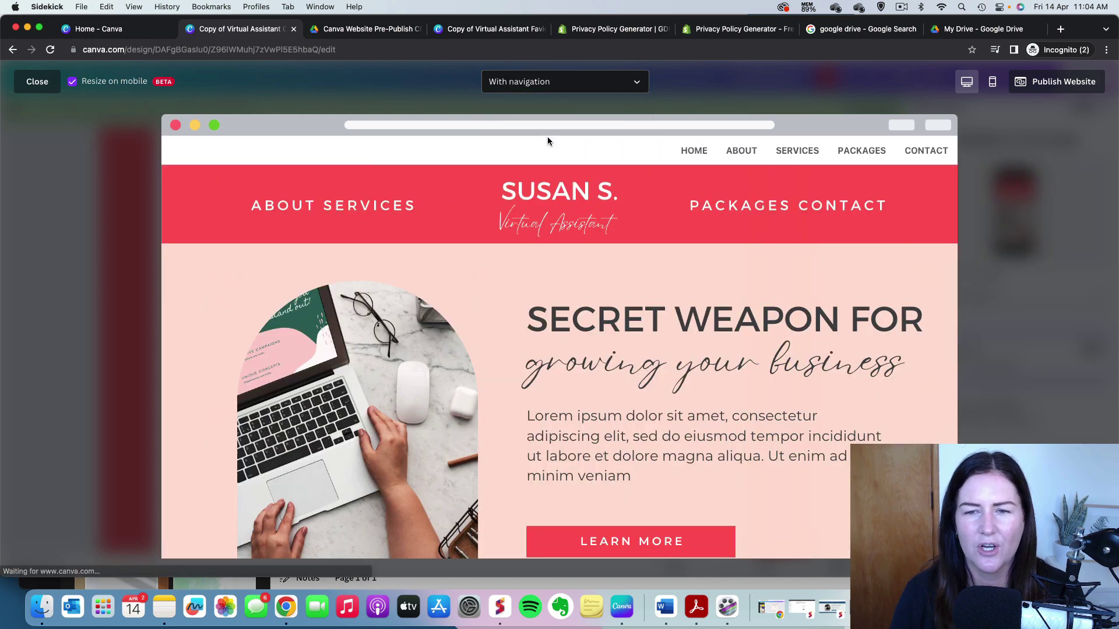
left_click(738, 207)
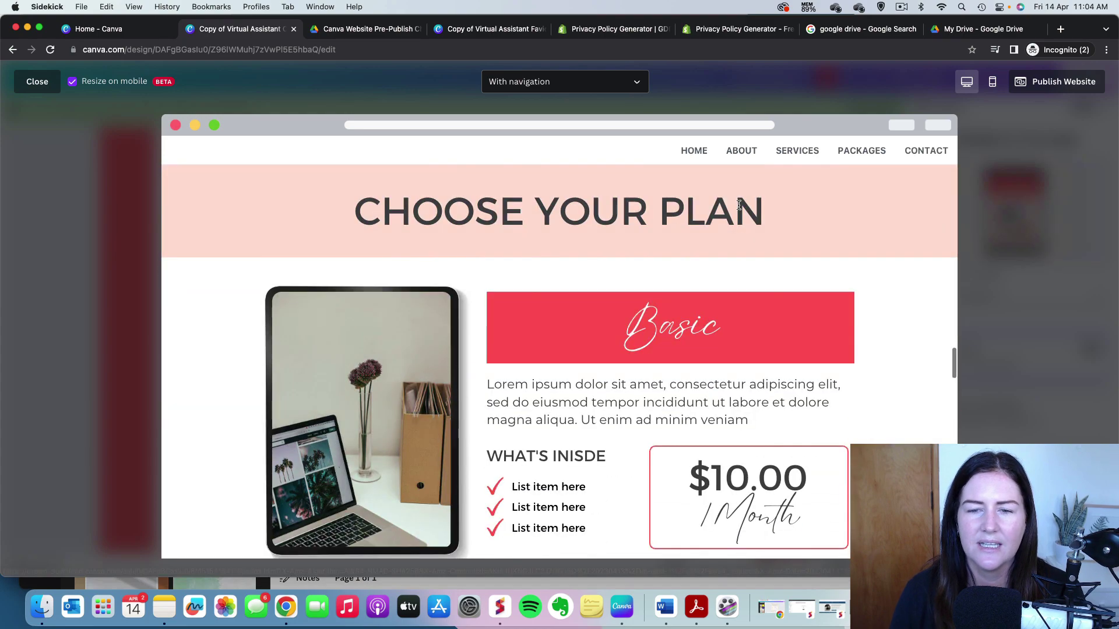
left_click(809, 154)
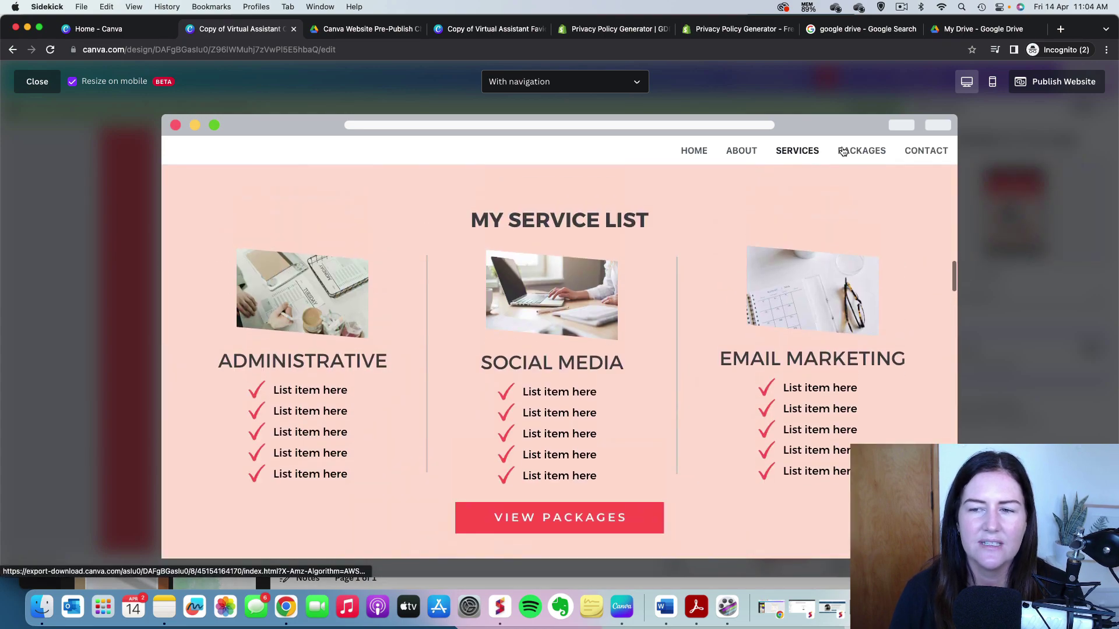
left_click(919, 154)
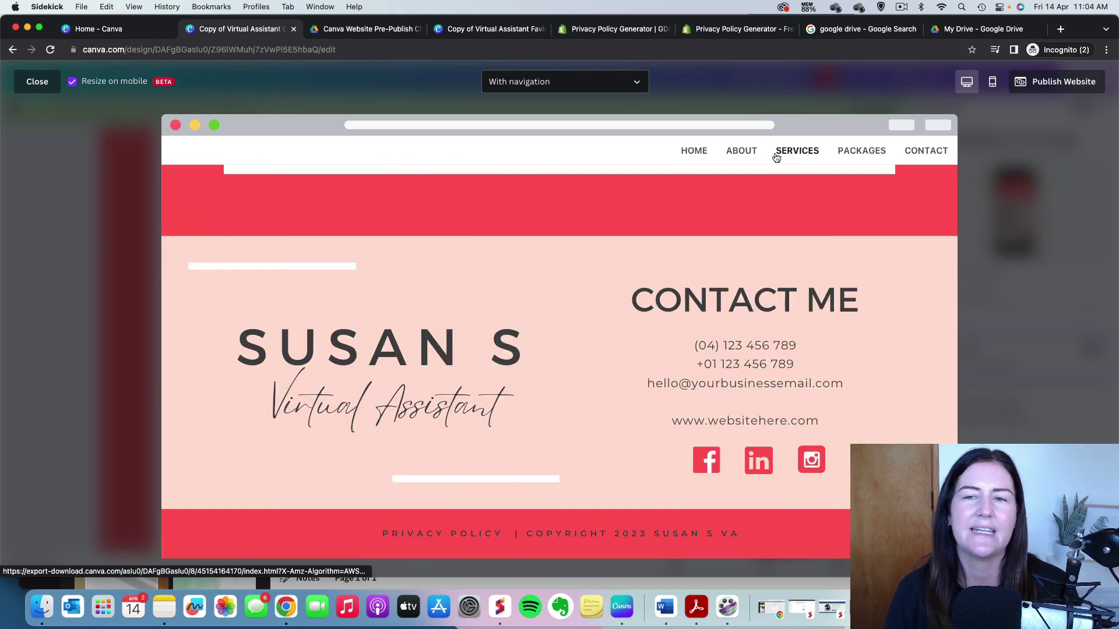
View the website in the mobile preview, check its collapsible navigation menu, and leave the preview.
left_click(993, 83)
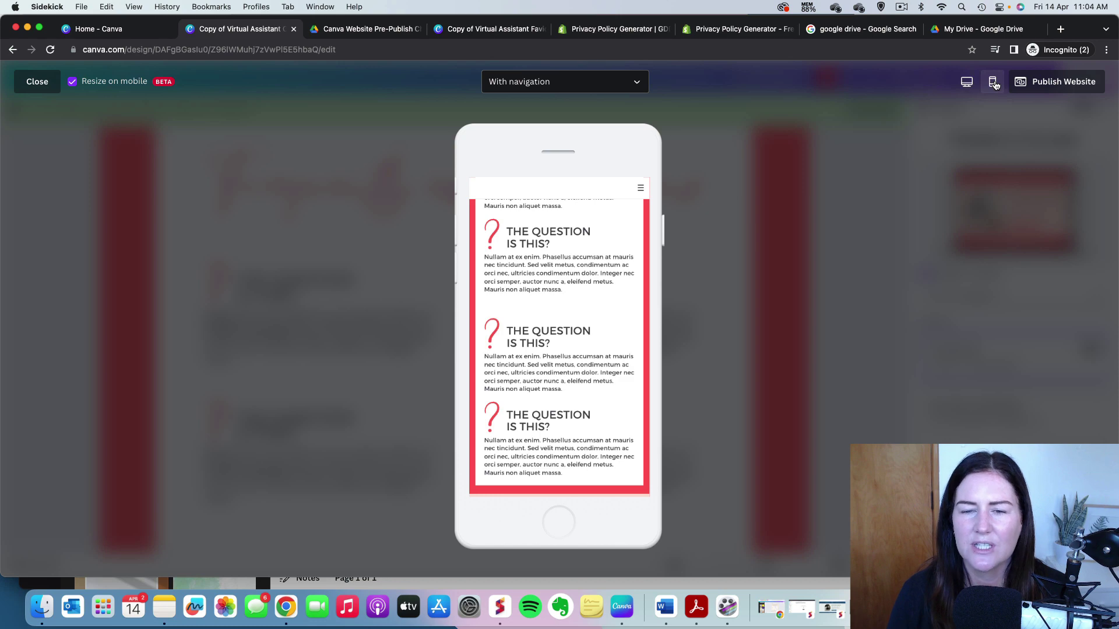
left_click(641, 191)
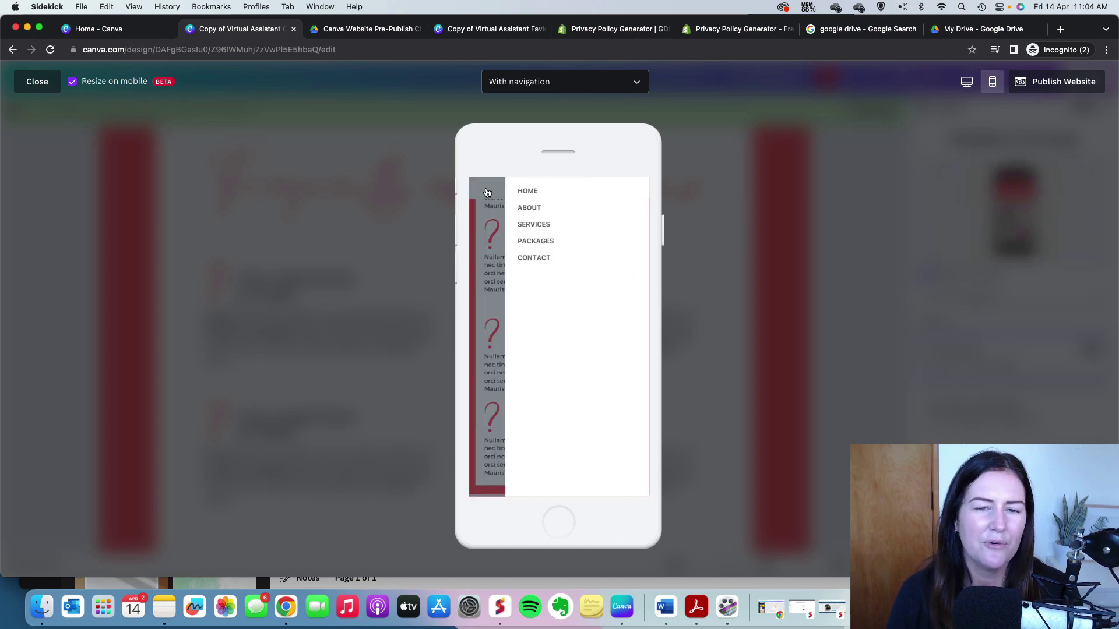
left_click(642, 192)
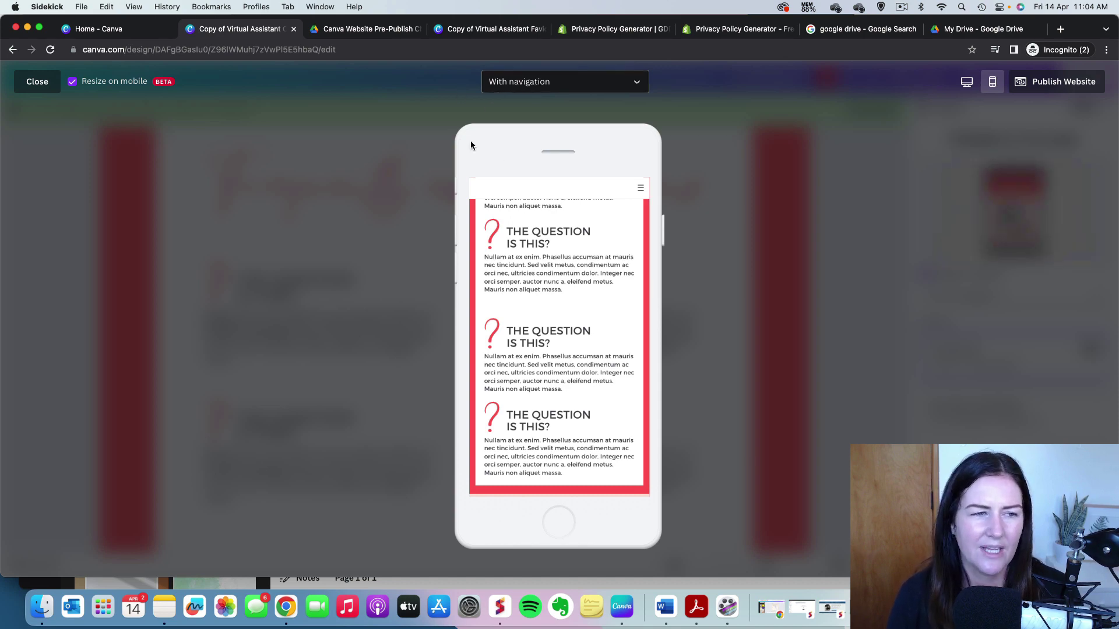
left_click(37, 83)
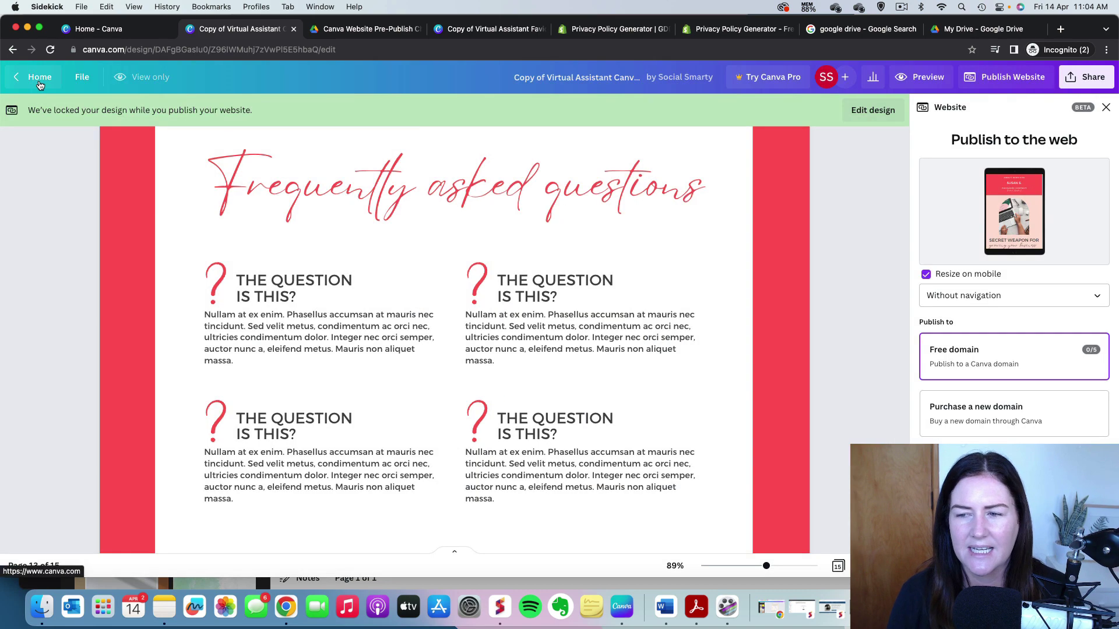
Set the website to publish with navigation, keep the free Canva domain, and continue to the subdomain choice.
left_click(985, 301)
left_click(962, 350)
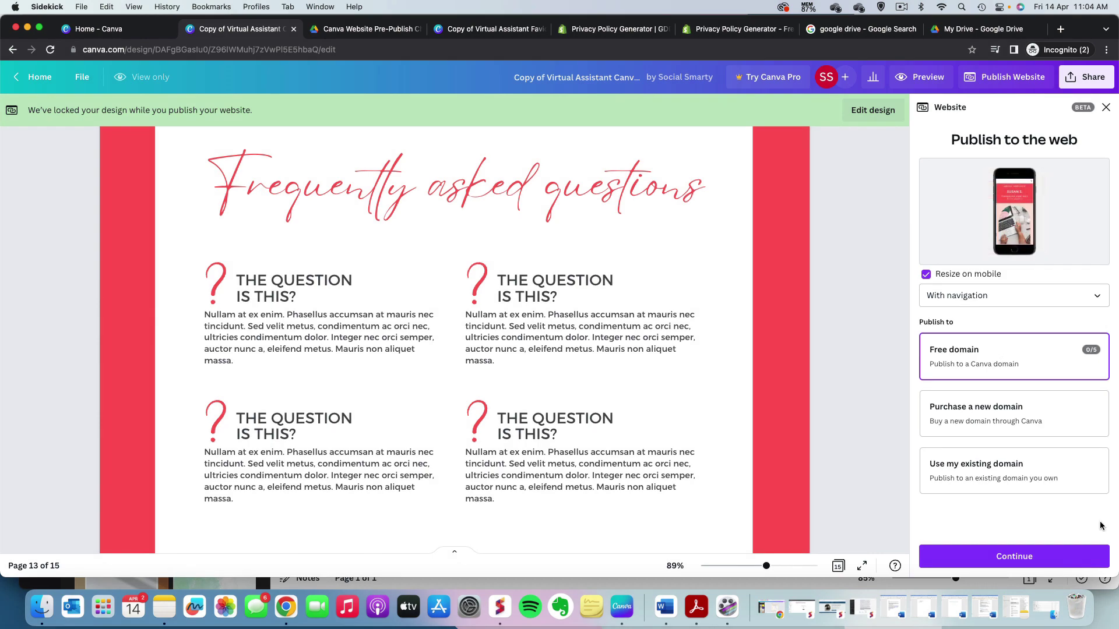
left_click(1013, 558)
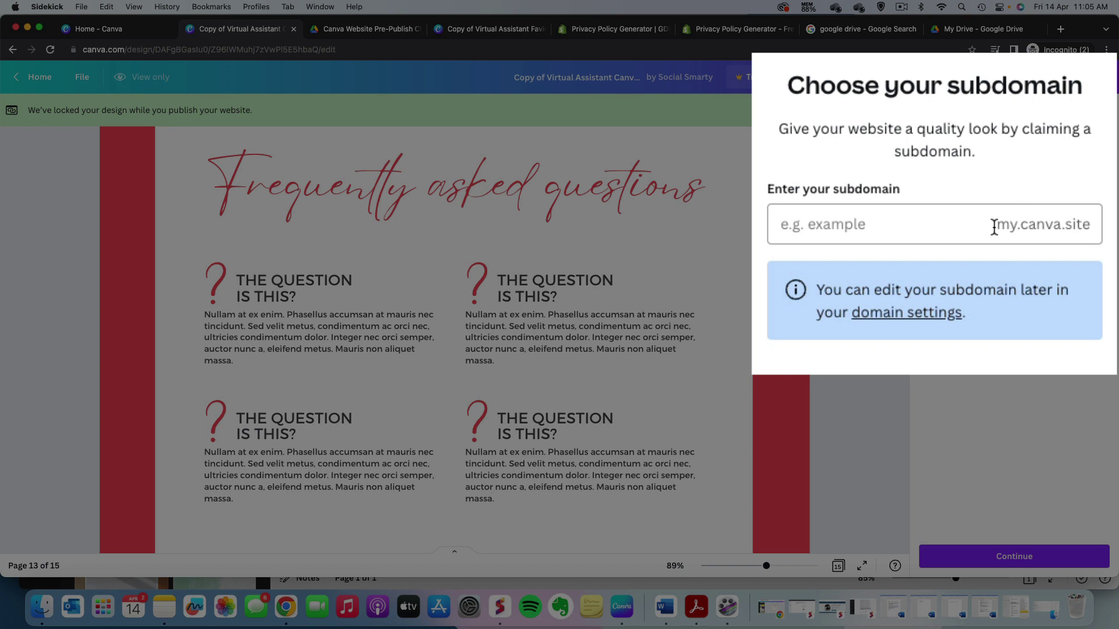
Try a subdomain made from the business owner's name followed by va.
left_click(868, 222)
type("su")
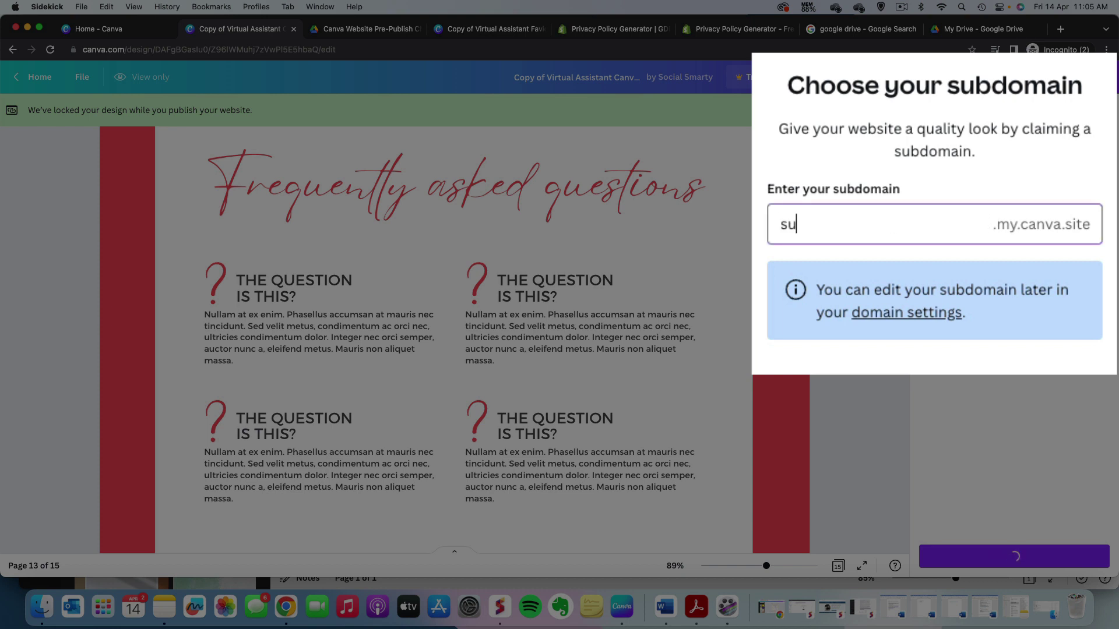
type("sansva")
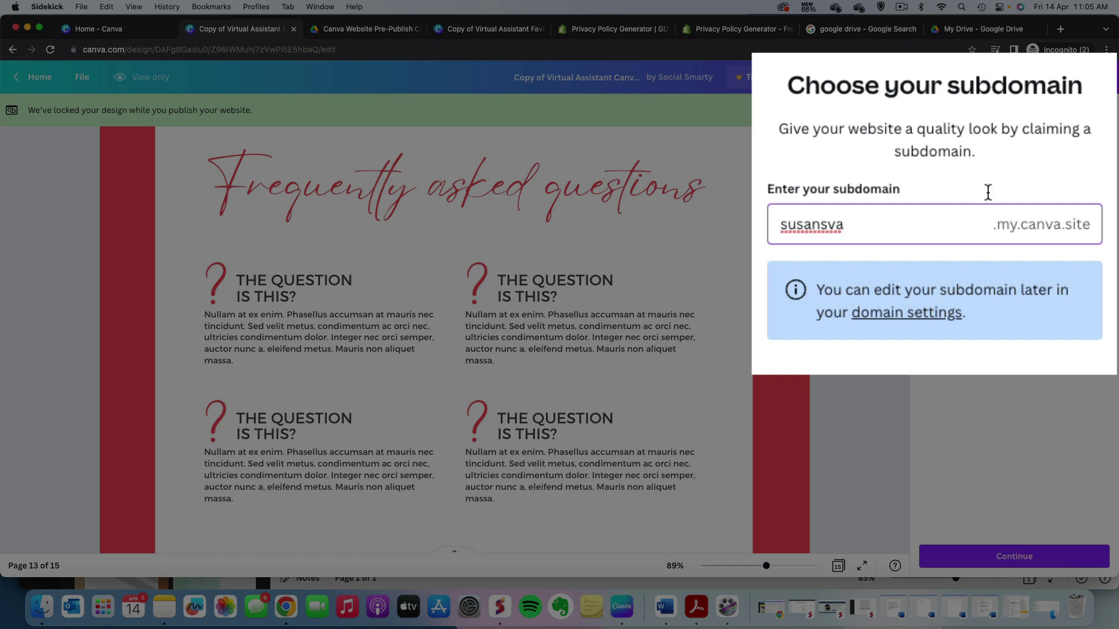
Replace the subdomain with virtualassistantforyou, and shorten it to virtualassistant.
key("super+a")
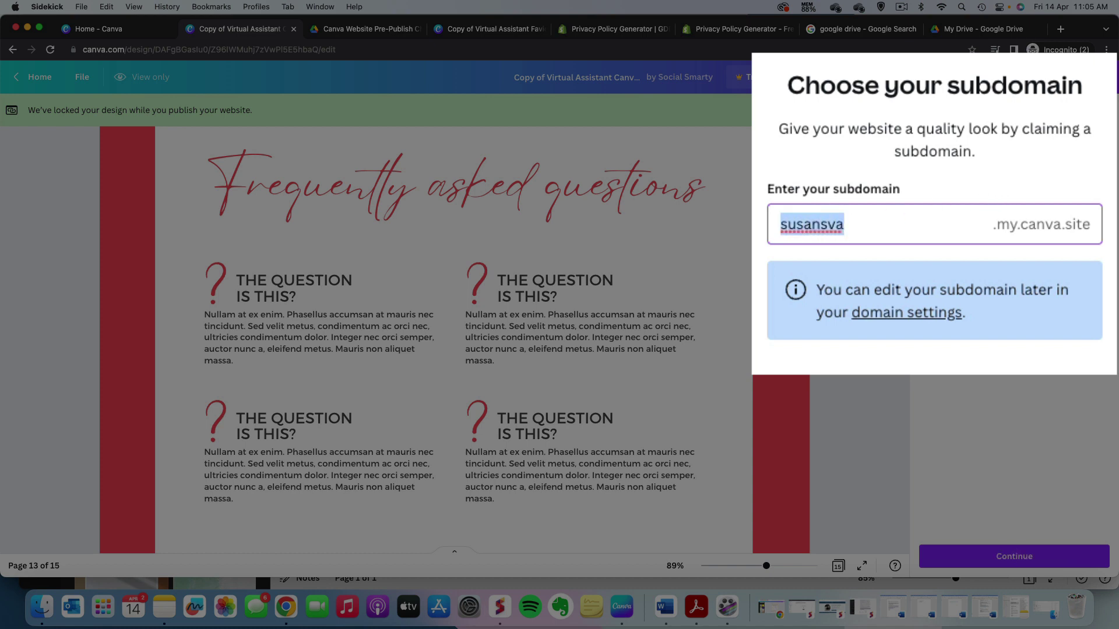
type("v")
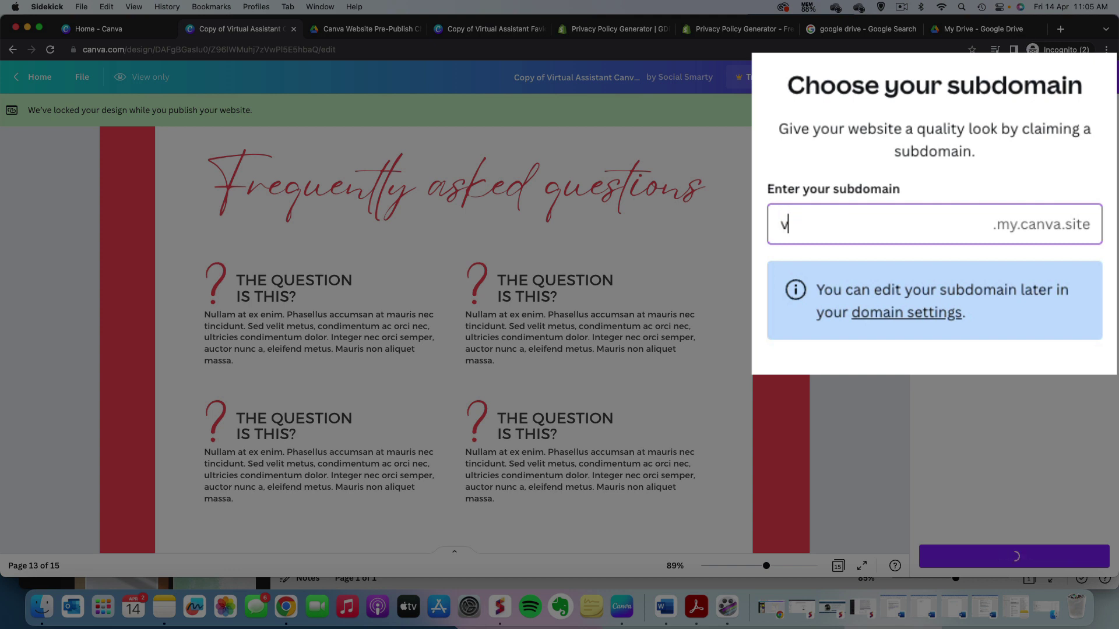
type("irtualassistantforyou")
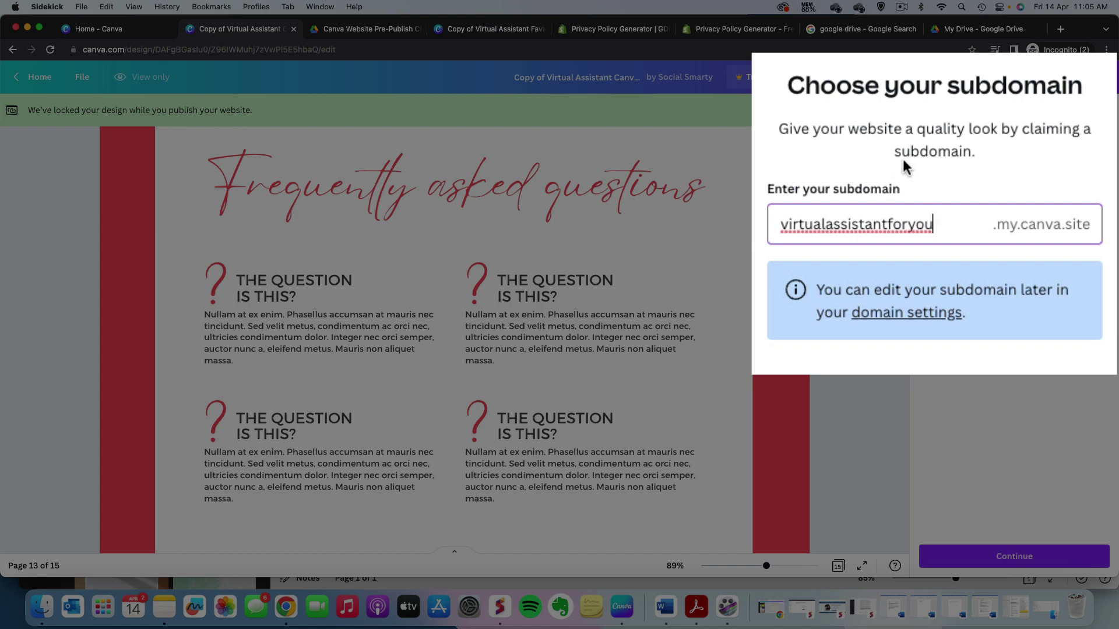
key("BackSpace")
key("BackSpace")
key("BackSpace")
key("BackSpace")
key("BackSpace")
key("BackSpace")
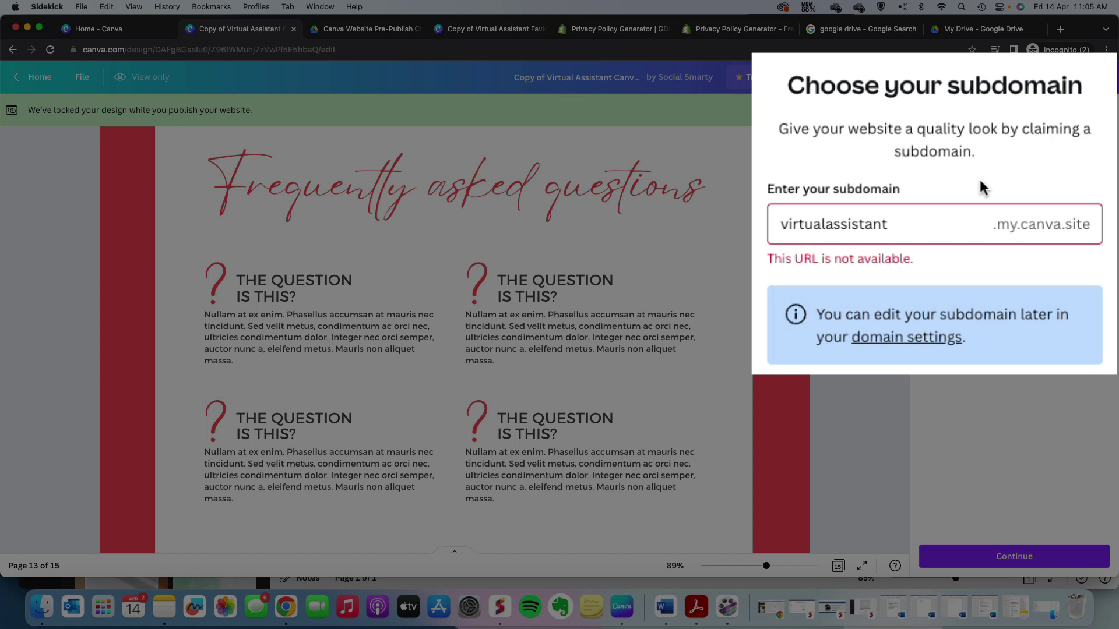
Add my before and nz after the subdomain text to make it myvirtualassistantnz, and continue to the review settings.
left_click(929, 229)
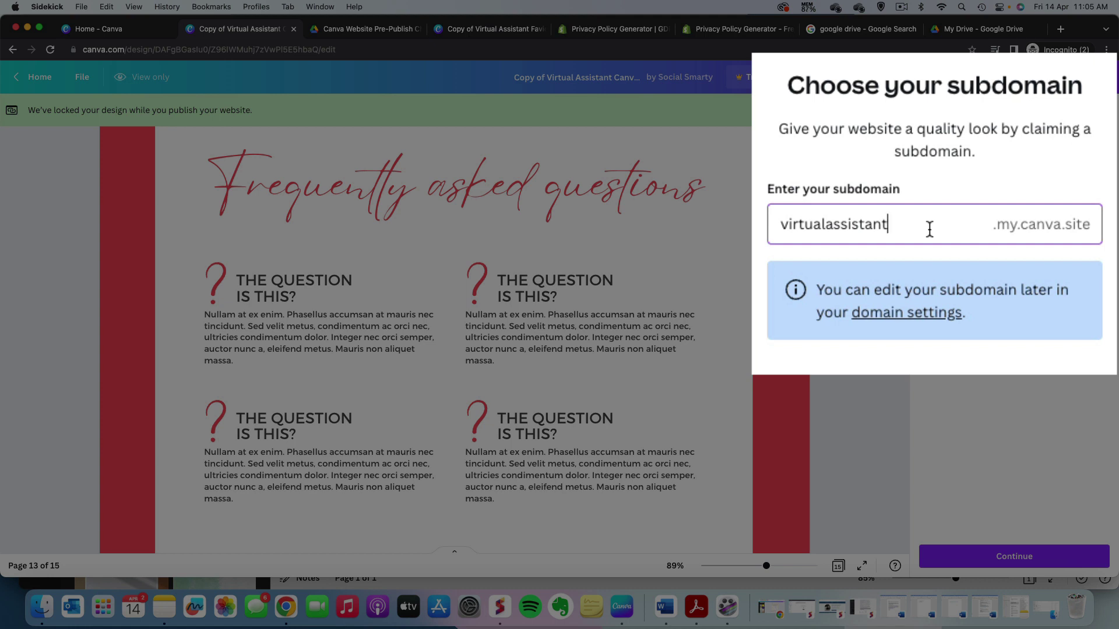
left_click(782, 223)
type("my")
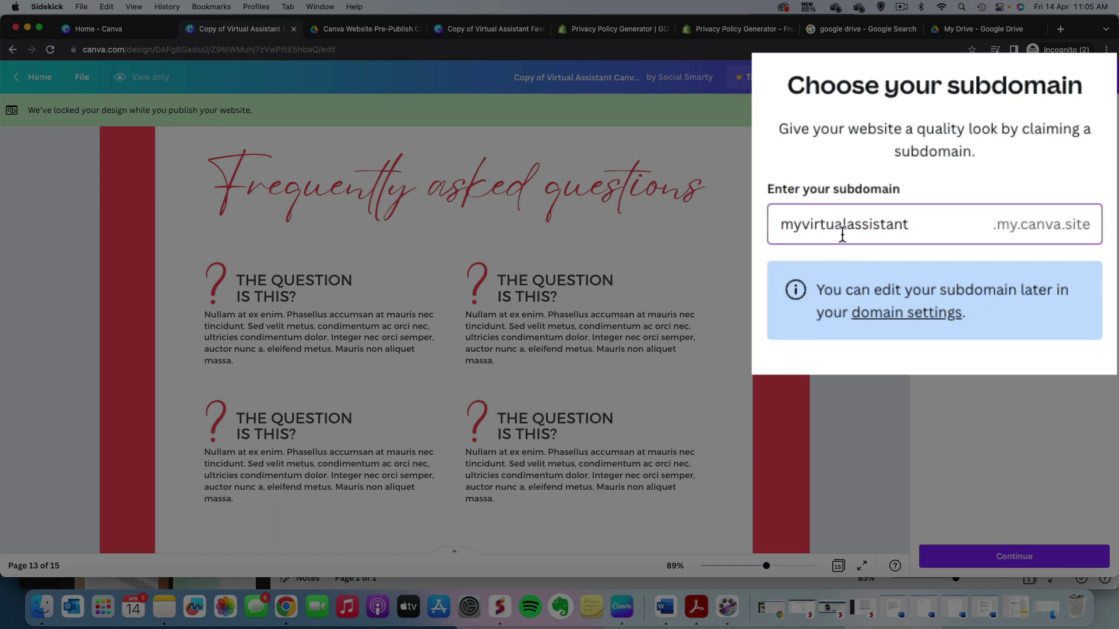
left_click(932, 222)
type("nz")
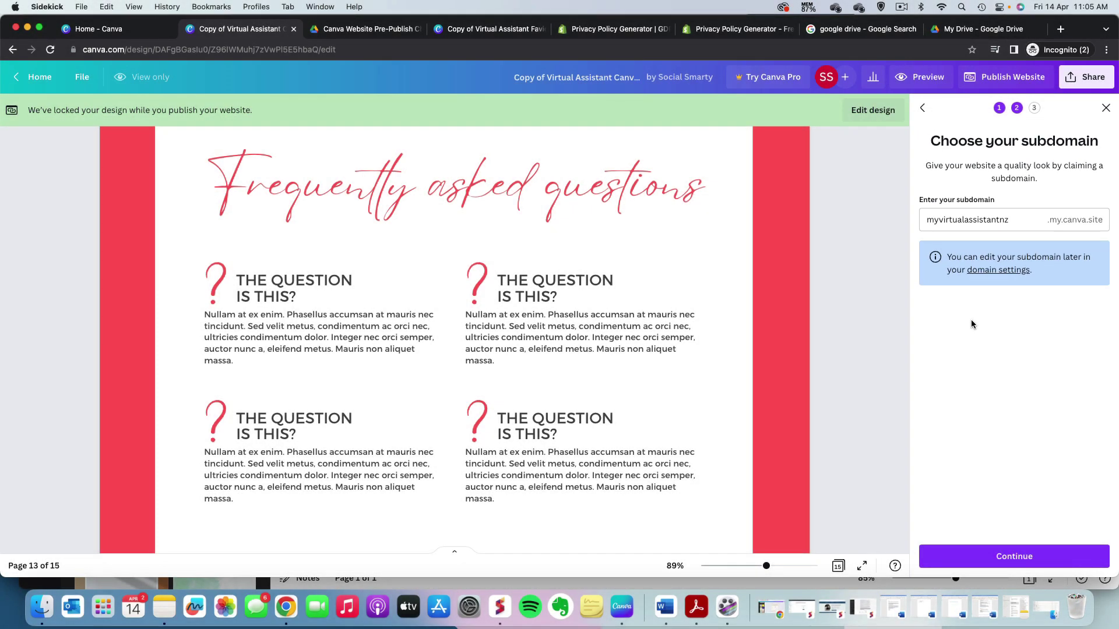
left_click(1008, 555)
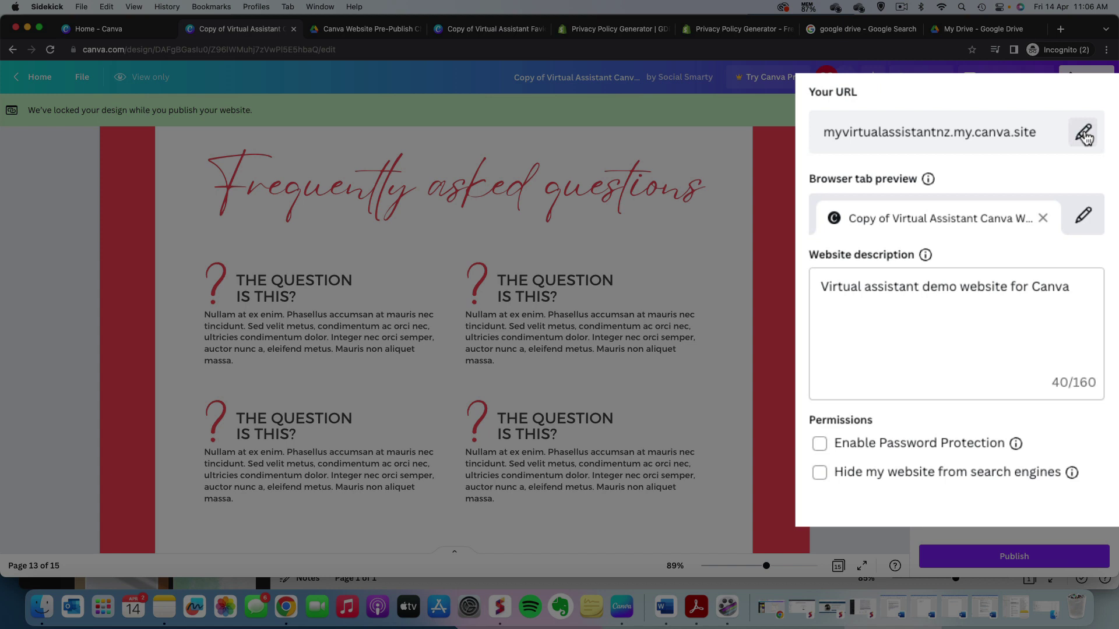
Open the browser tab details for editing and upload the round blue VA logo to the favicon choices.
left_click(1085, 219)
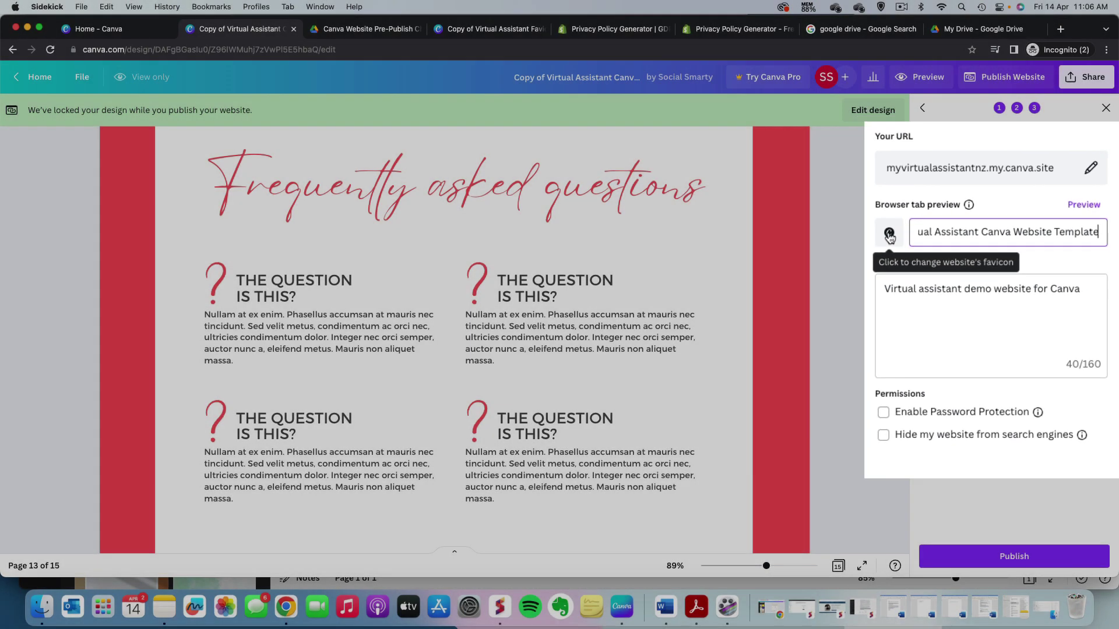
left_click(828, 223)
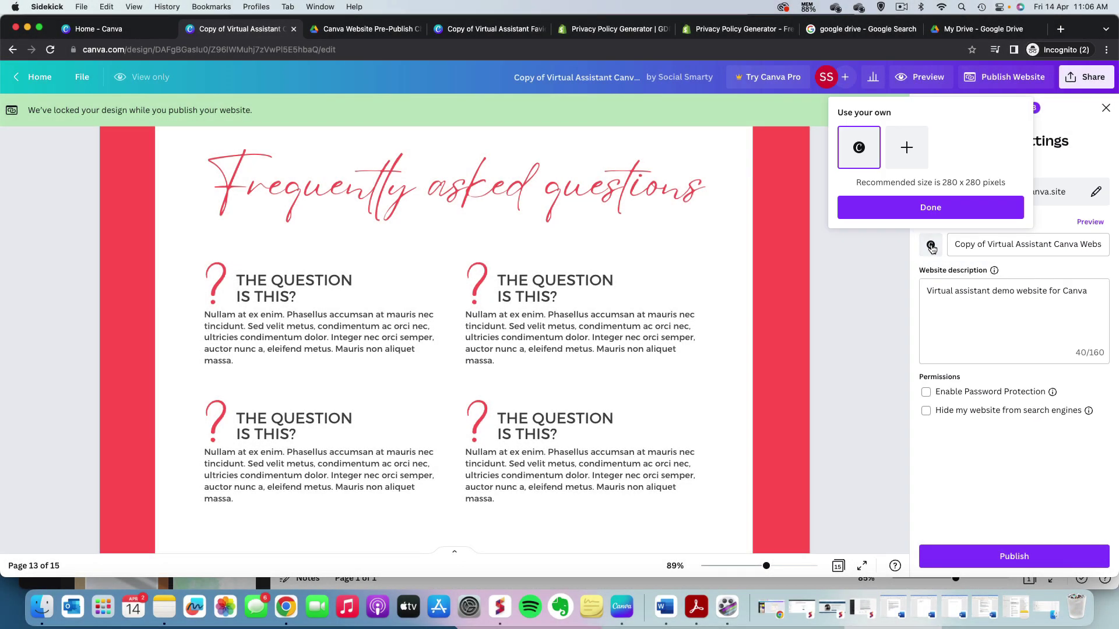
left_click(909, 149)
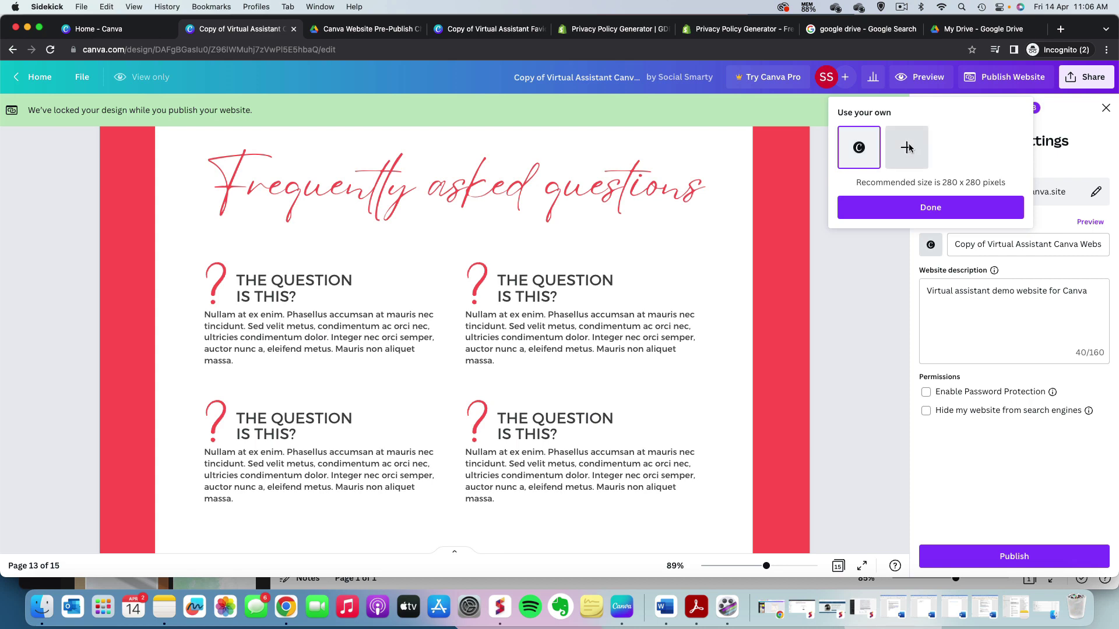
double_click(666, 241)
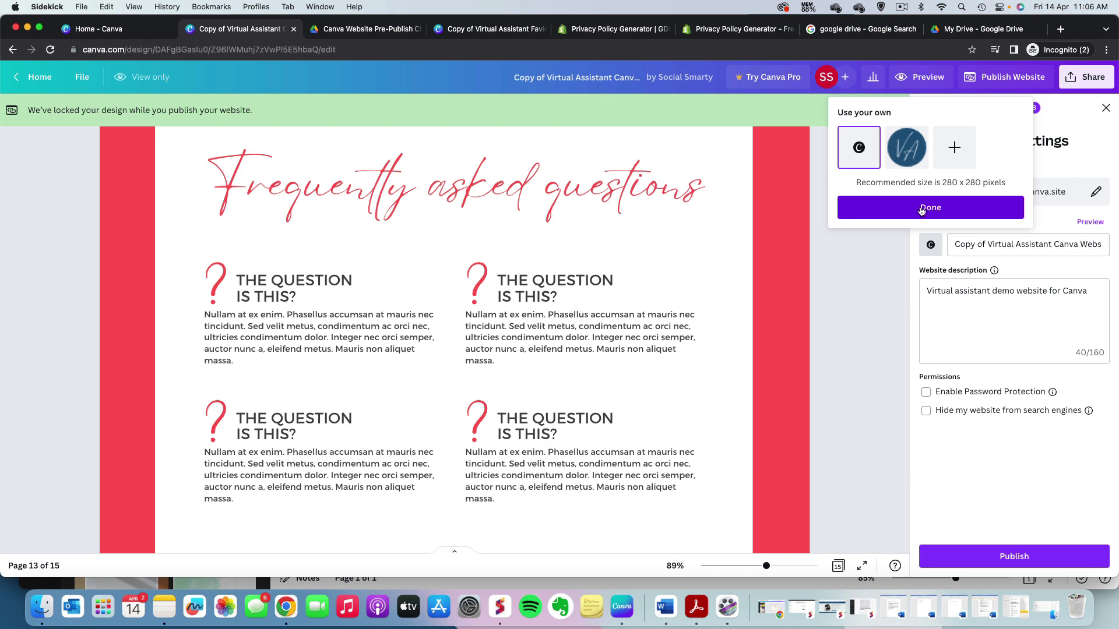
left_click(921, 210)
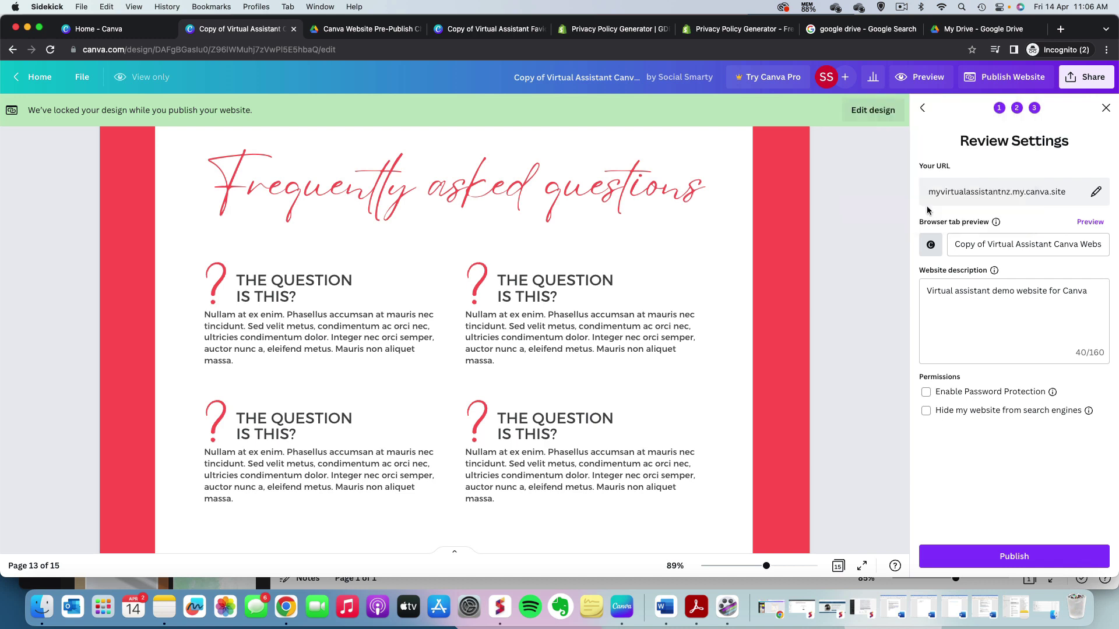
Replace the browser tab title with the business owner's name followed by Virtual Assistant.
left_click(988, 244)
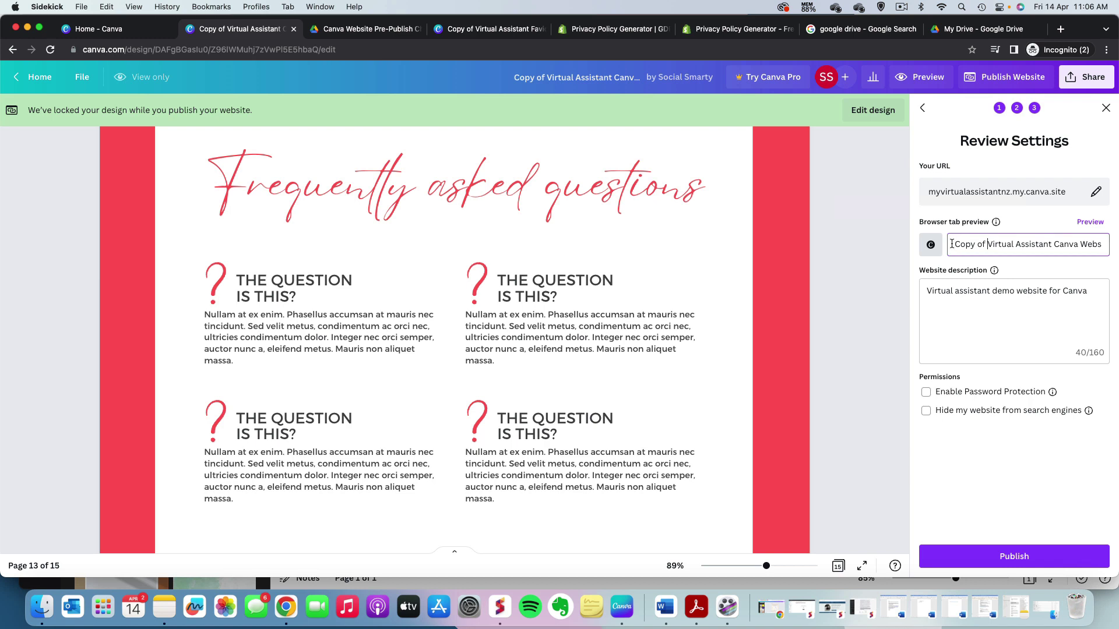
triple_click(1007, 245)
type("Susan S V")
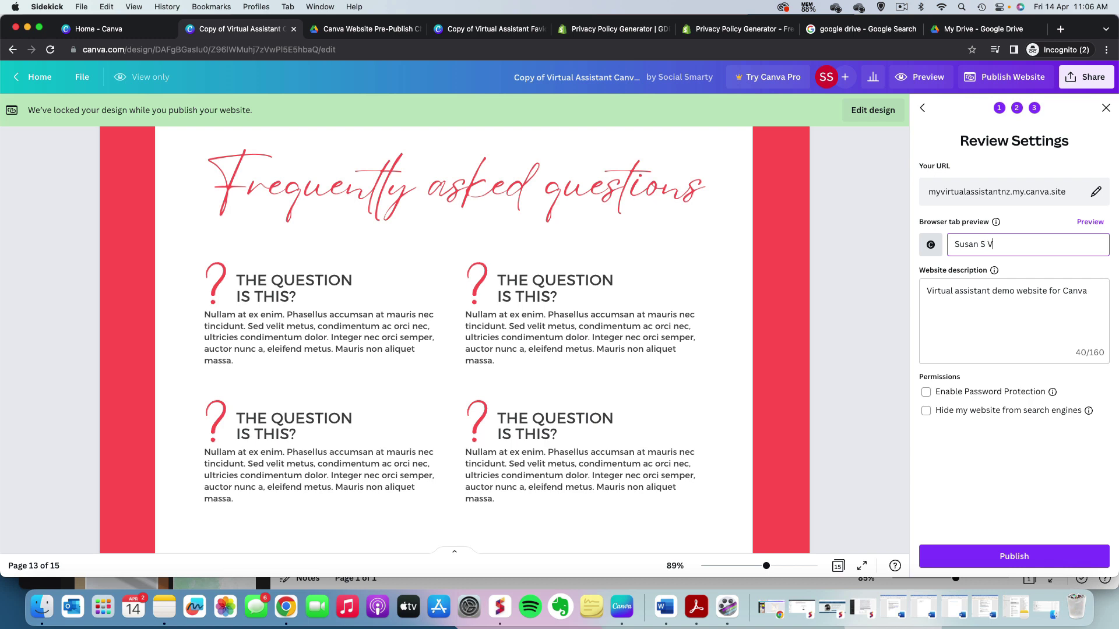
type("irtual Assistant")
left_click(931, 157)
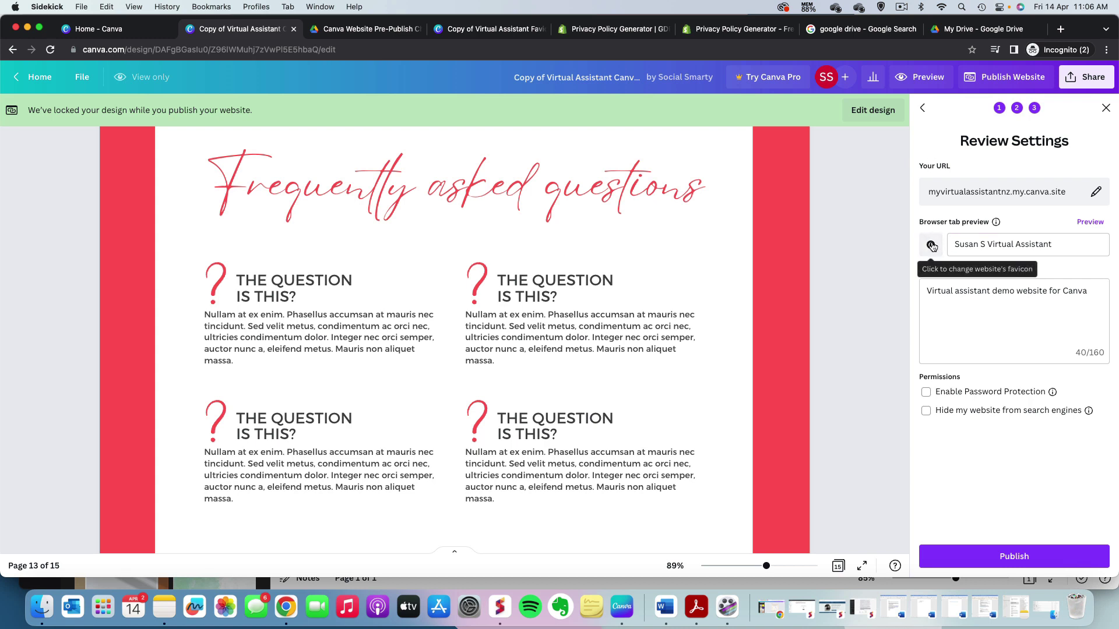
Apply the uploaded round blue VA logo as the website's favicon.
left_click(931, 246)
left_click(908, 147)
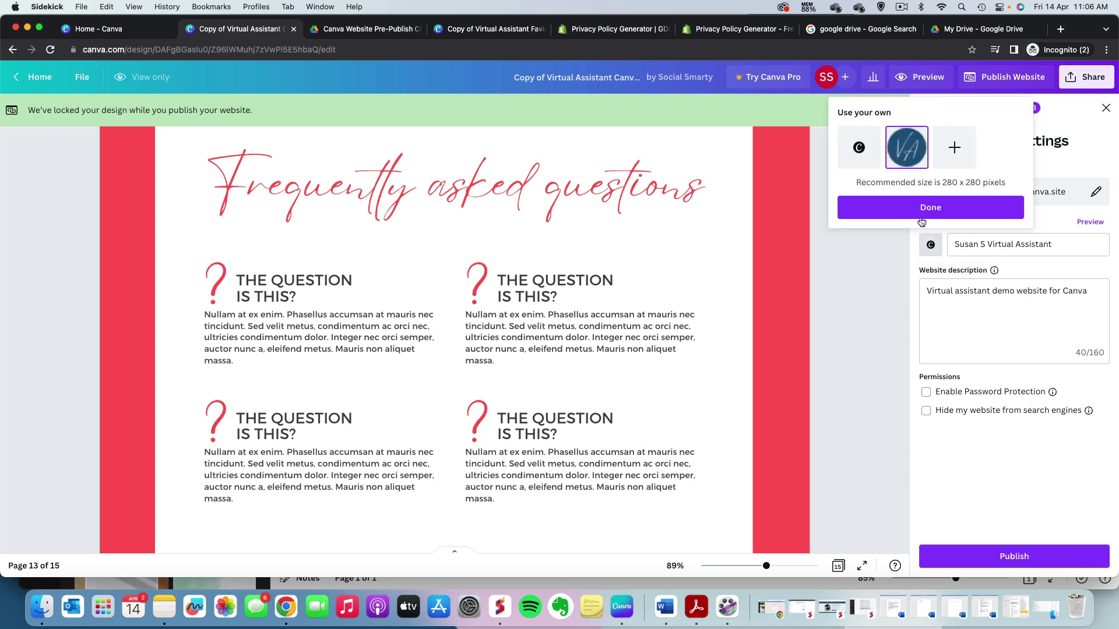
left_click(930, 207)
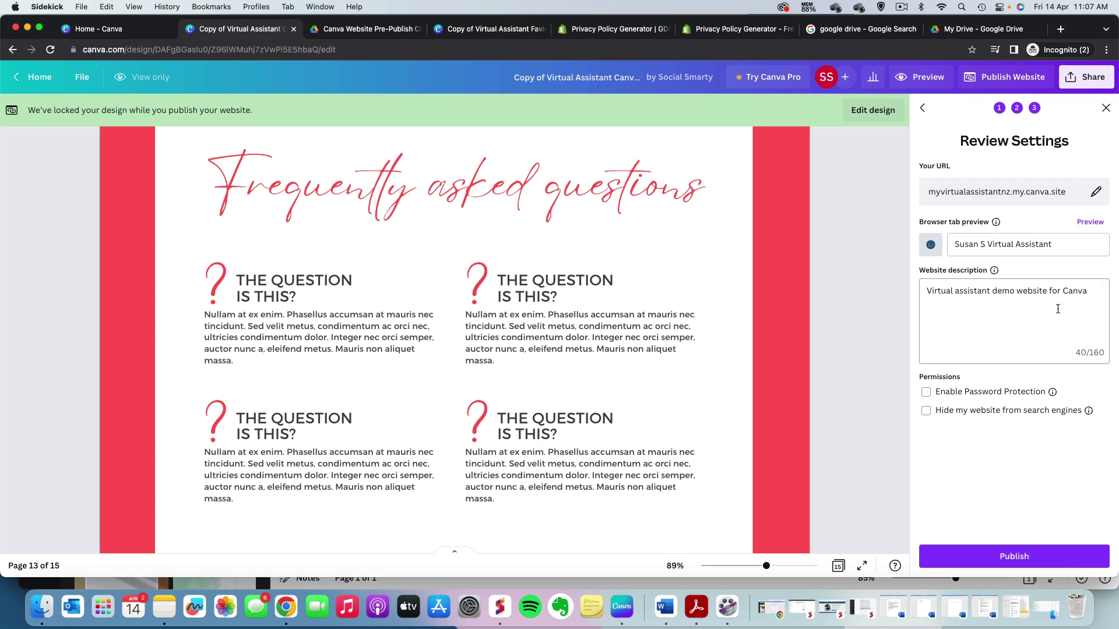
Replace the website description with "Virtual assistant for online business owners providing support for marketing, administration, social media management".
left_click(1058, 308)
left_click_drag(1091, 290, 928, 287)
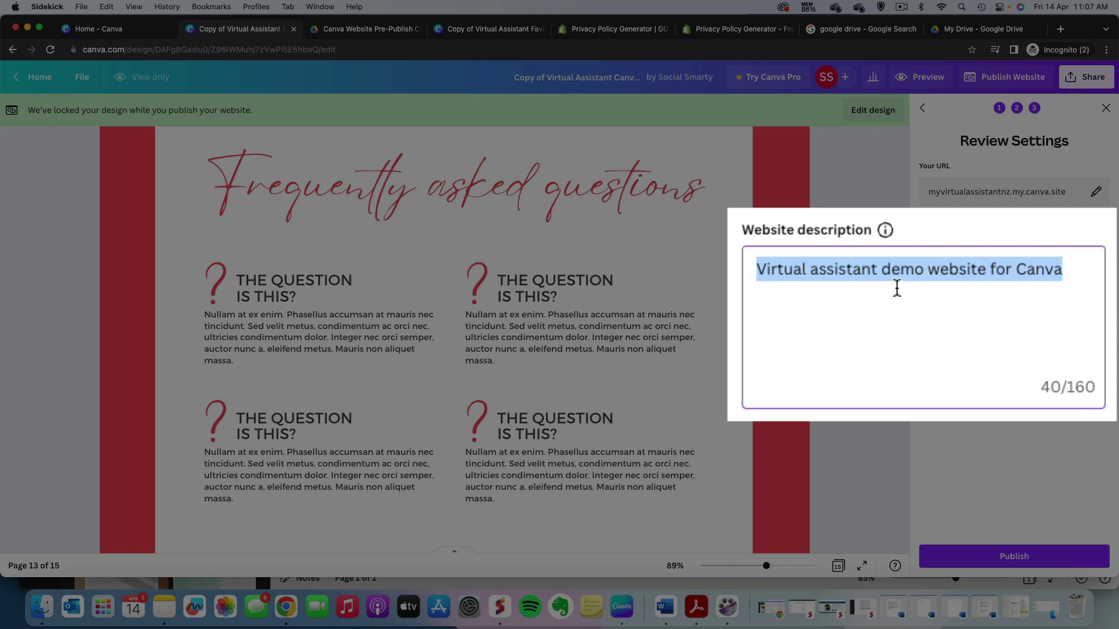
type("Vir")
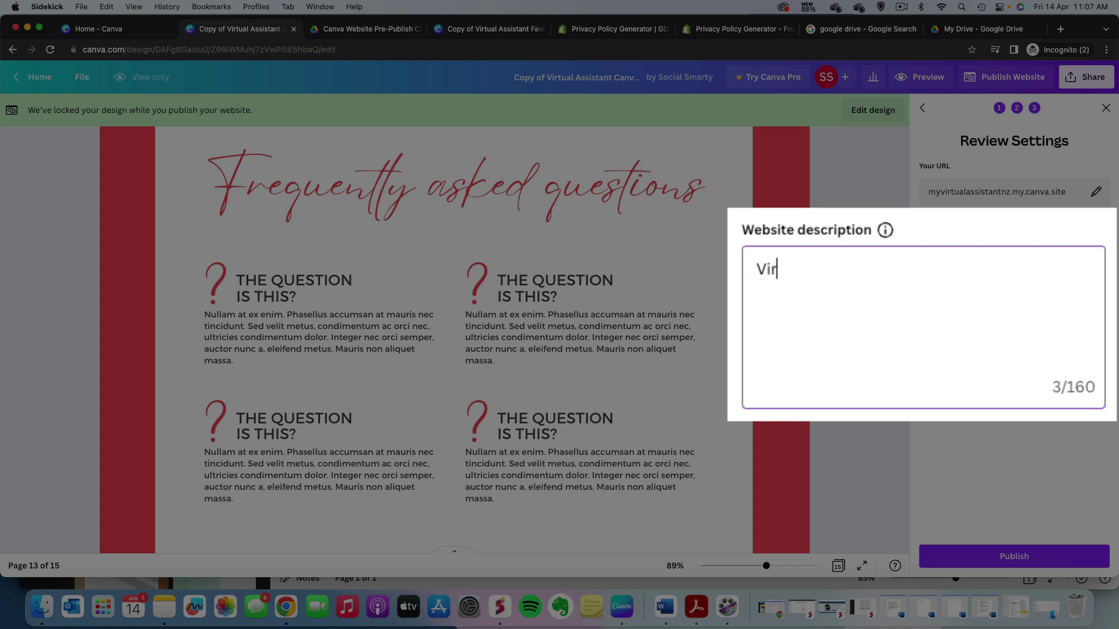
type("tual assisten")
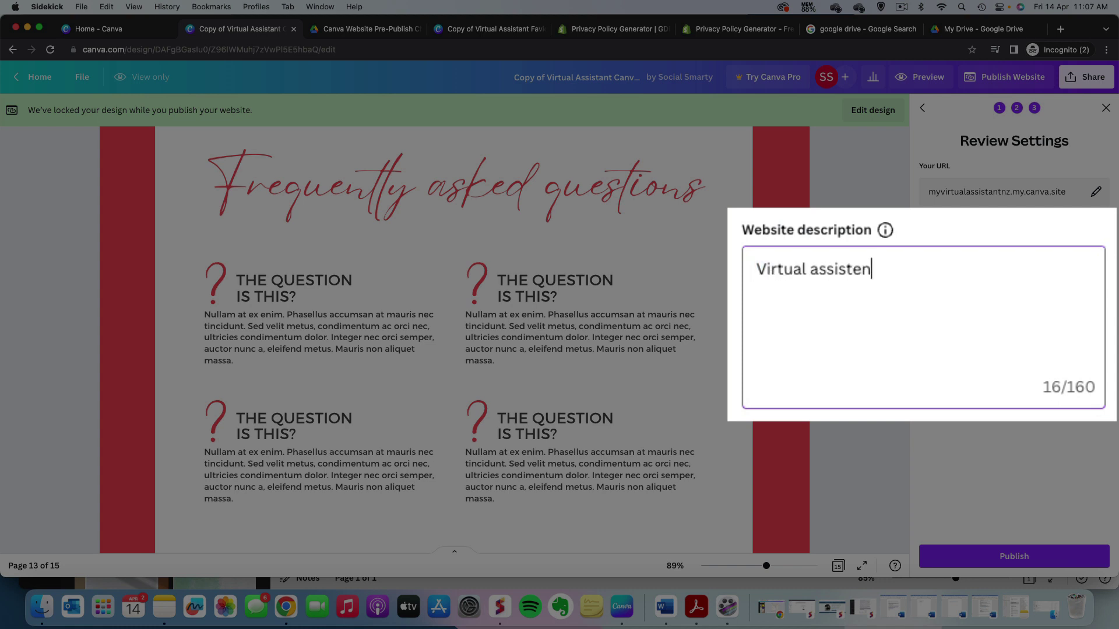
key("BackSpace")
key("BackSpace")
type("anc")
key("BackSpace")
type("t for online business ")
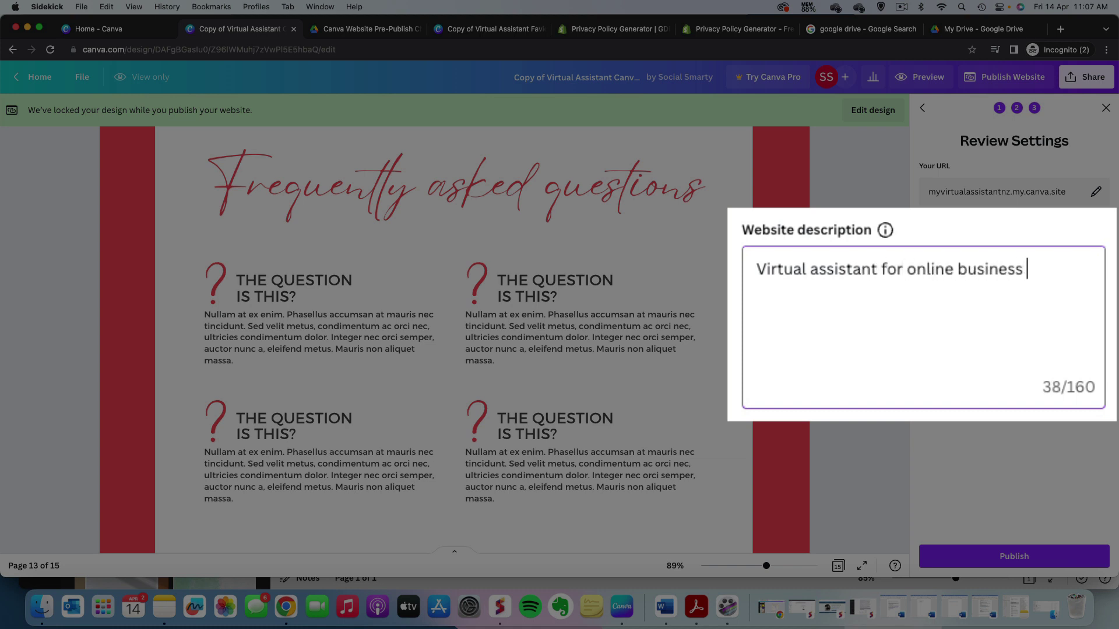
type("owners proviw")
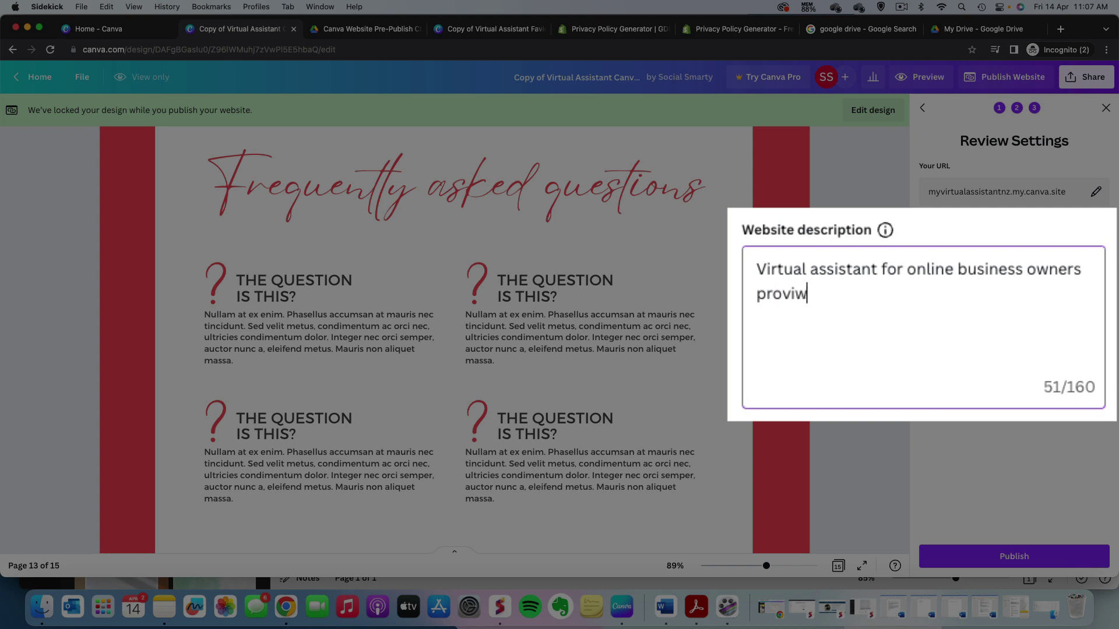
key("BackSpace")
type("ding s")
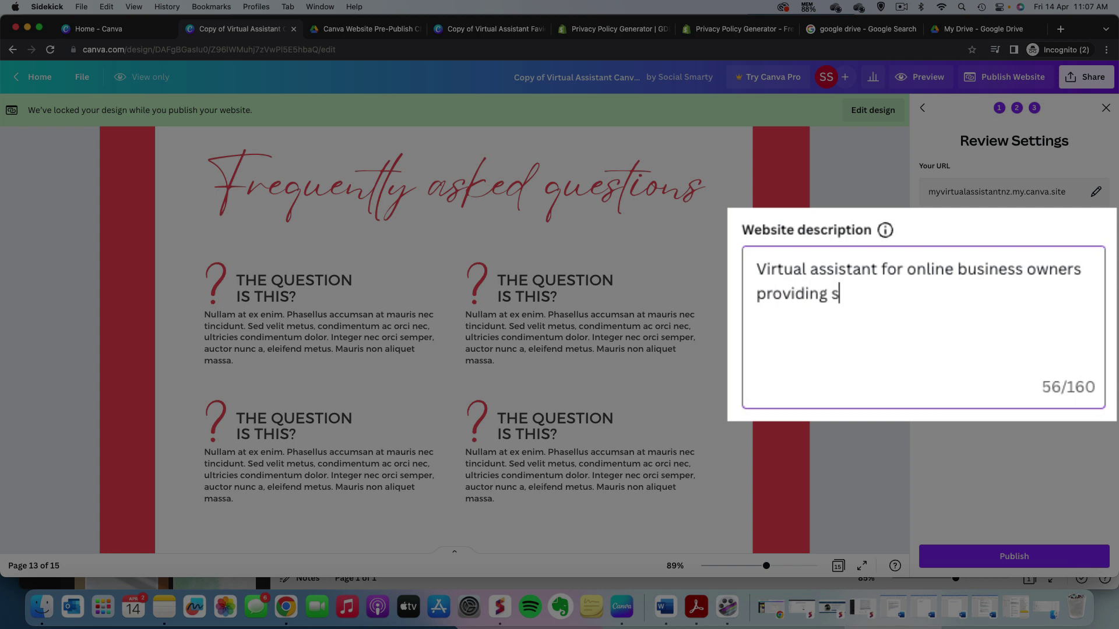
type("upport for marketi")
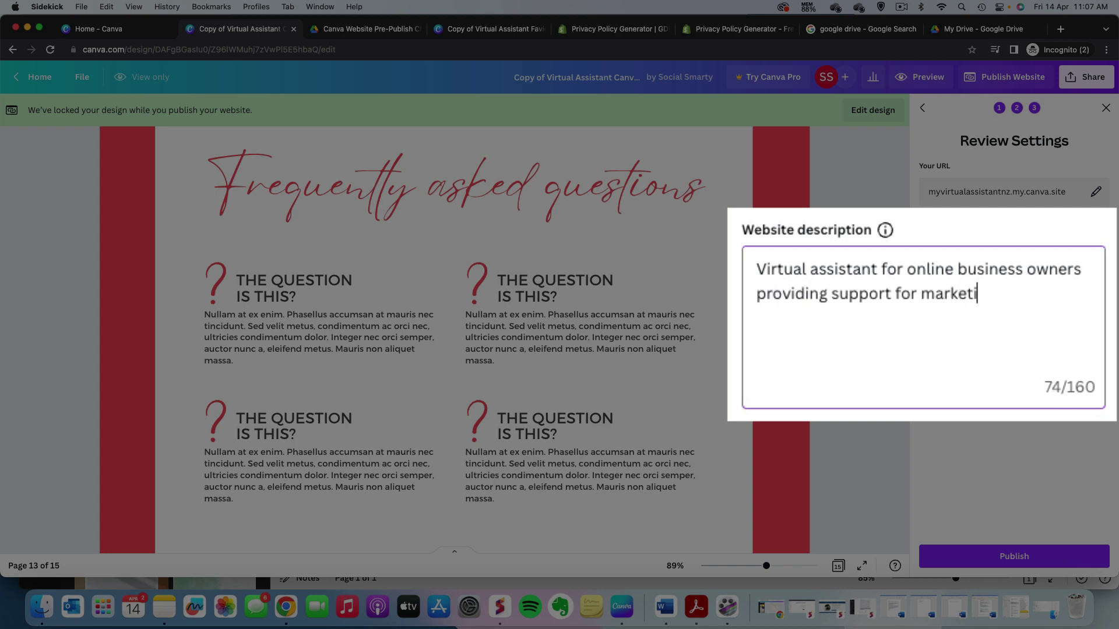
type("ng, administr")
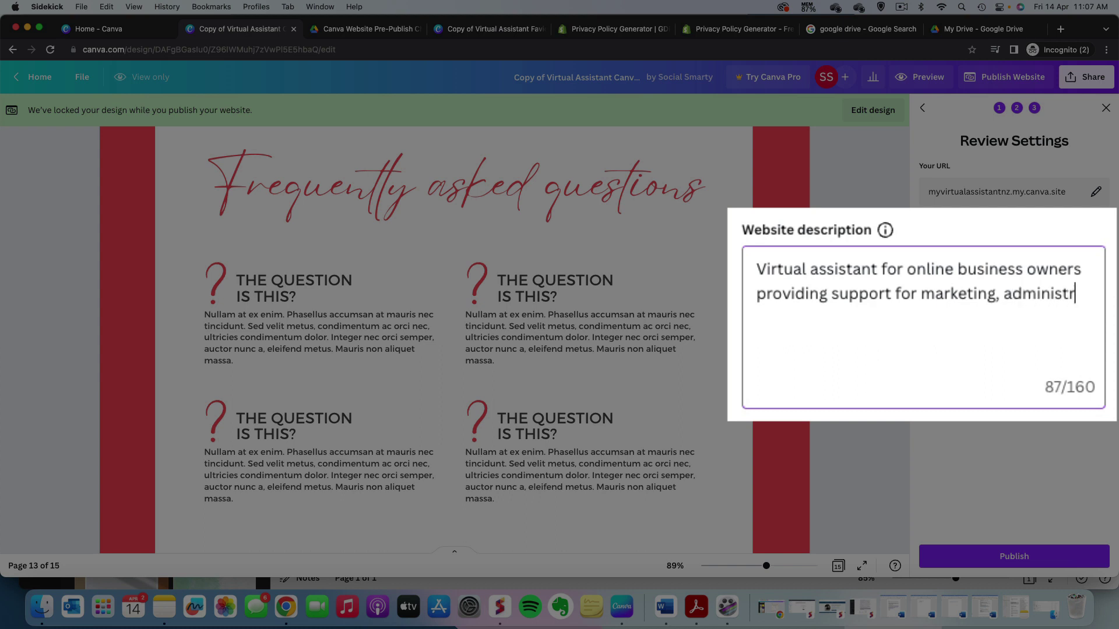
type("ation, ")
type("socia")
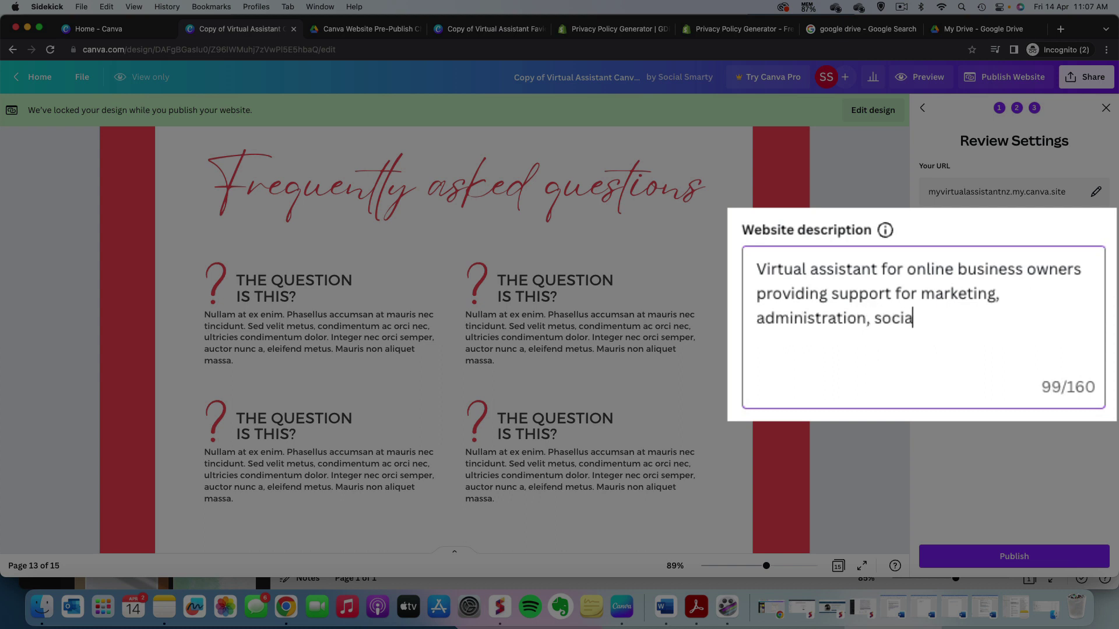
type("l media management")
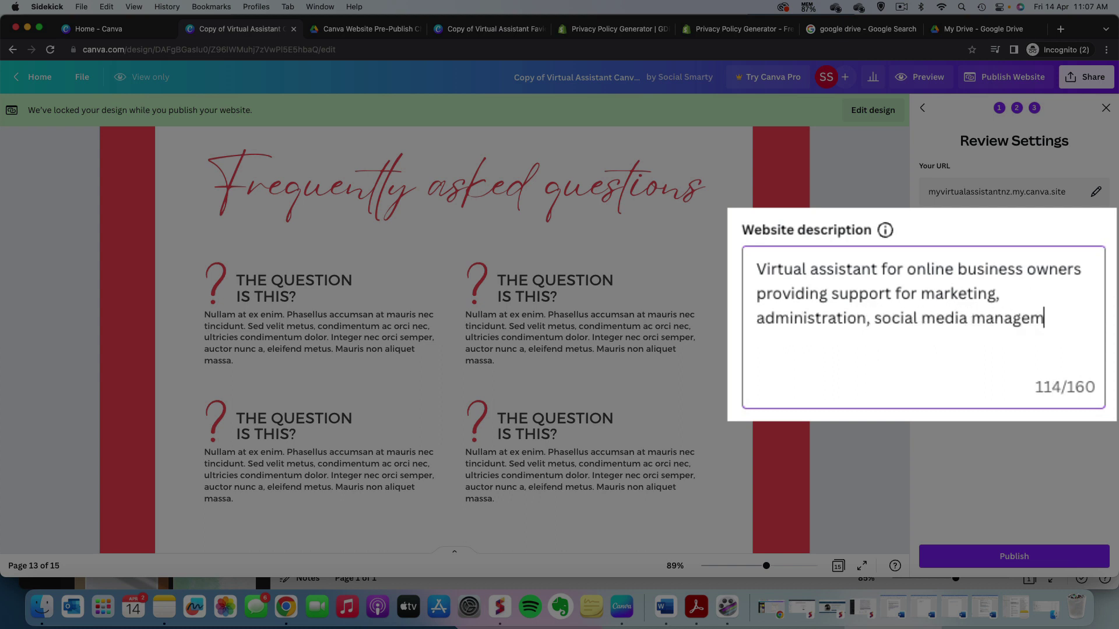
Add "New Zealand based" at the start of the website description and make the first letter of "Virtual" lowercase.
left_click(766, 274)
key("Left")
type("New Zea")
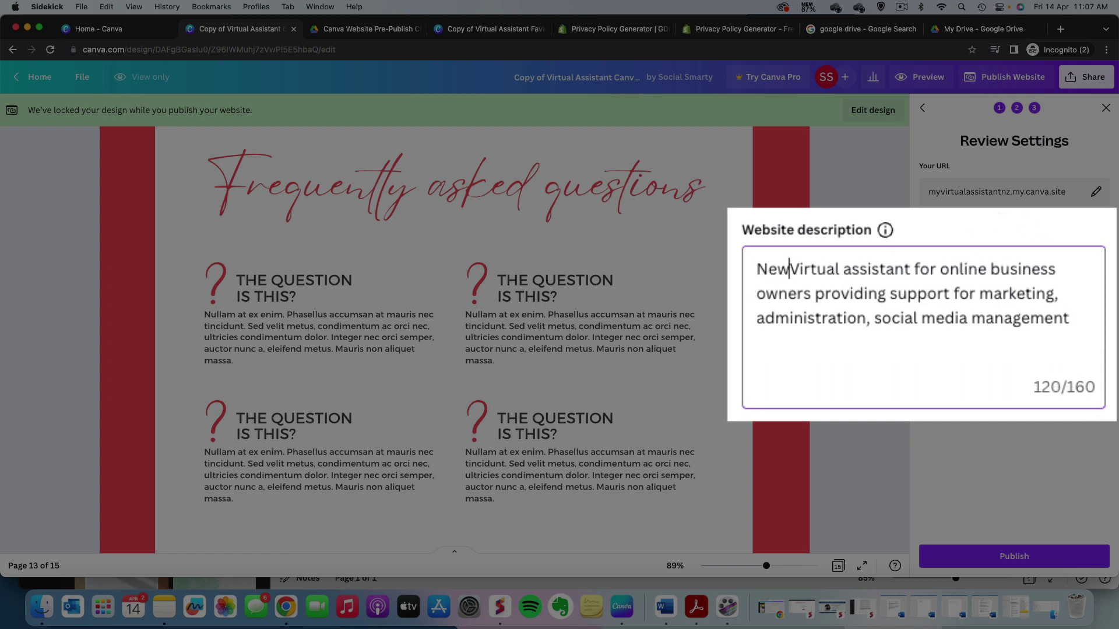
type("land")
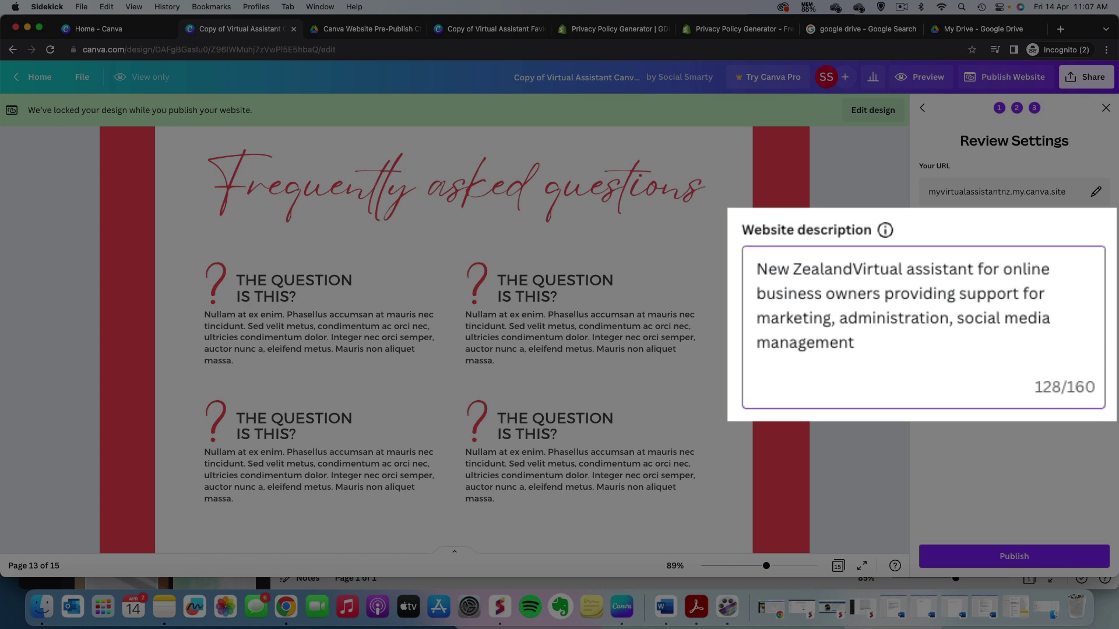
type(" based")
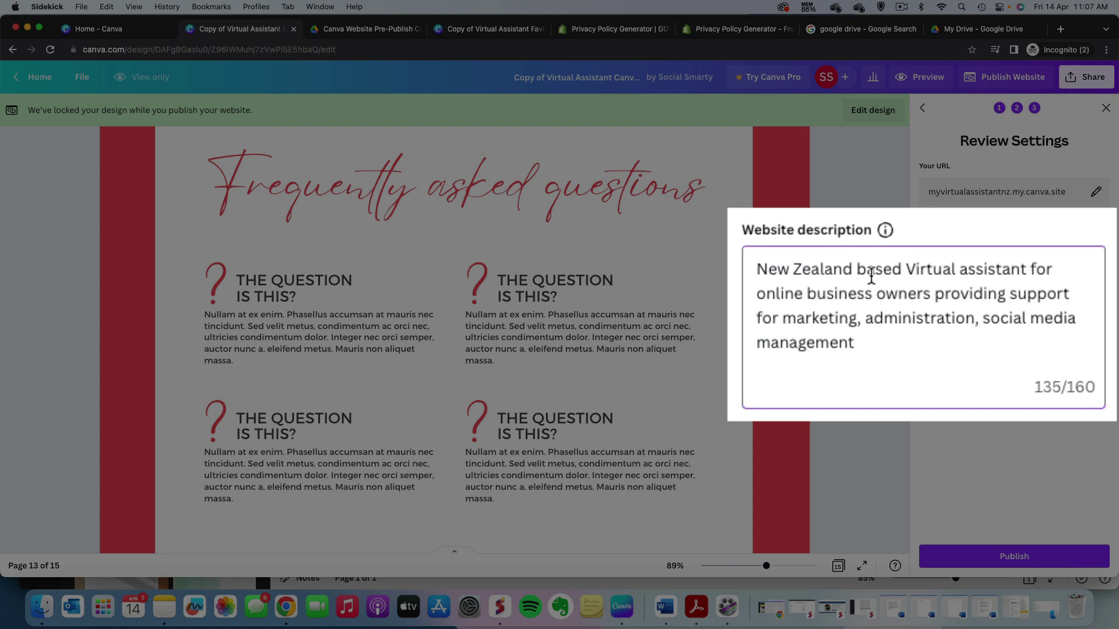
left_click(914, 270)
key("BackSpace")
type("v")
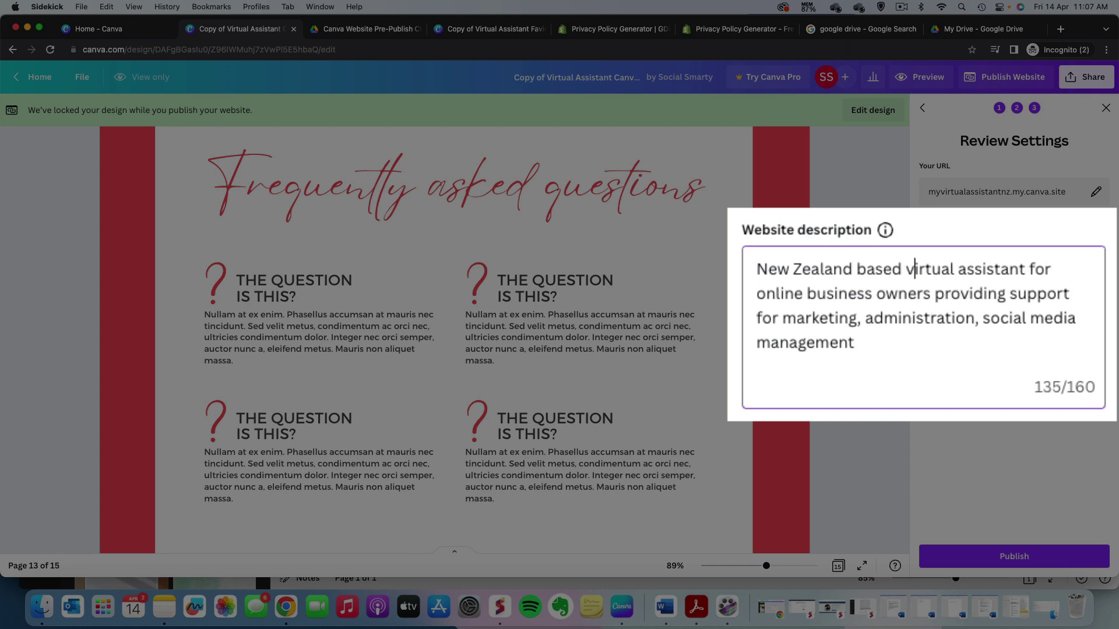
Append a dash and the business owner's name to the end of the website description.
left_click(887, 346)
type("- Susan S ")
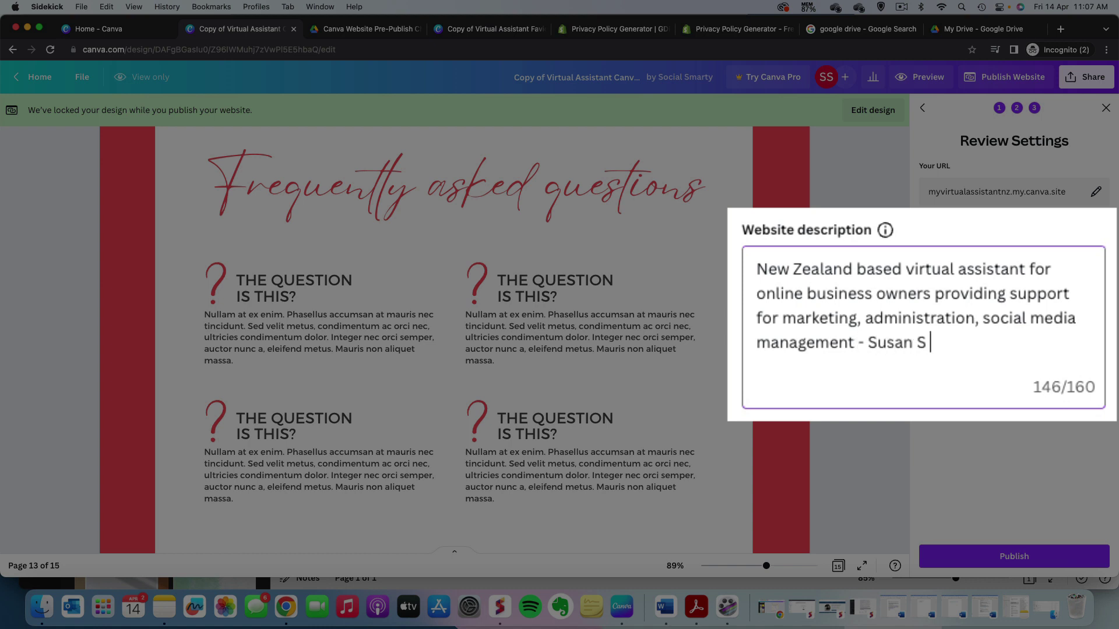
type("C")
key("BackSpace")
type("Virtual Assist")
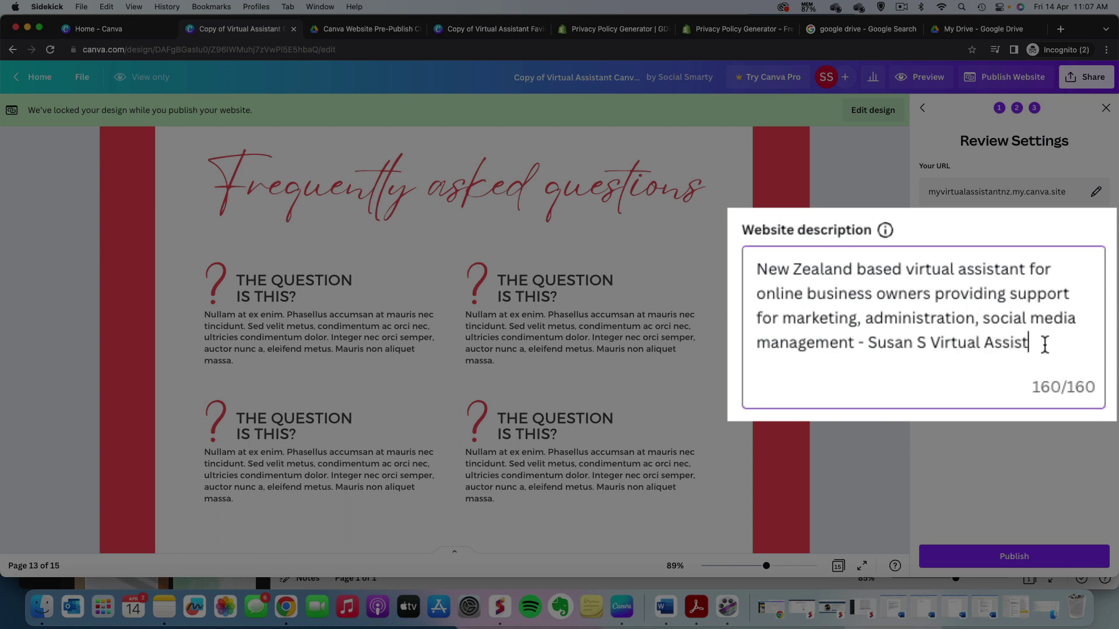
key("BackSpace")
key("BackSpace")
key("BackSpace")
key("BackSpace")
key("BackSpace")
key("BackSpace")
key("BackSpace")
key("BackSpace")
key("BackSpace")
key("BackSpace")
key("BackSpace")
key("BackSpace")
key("BackSpace")
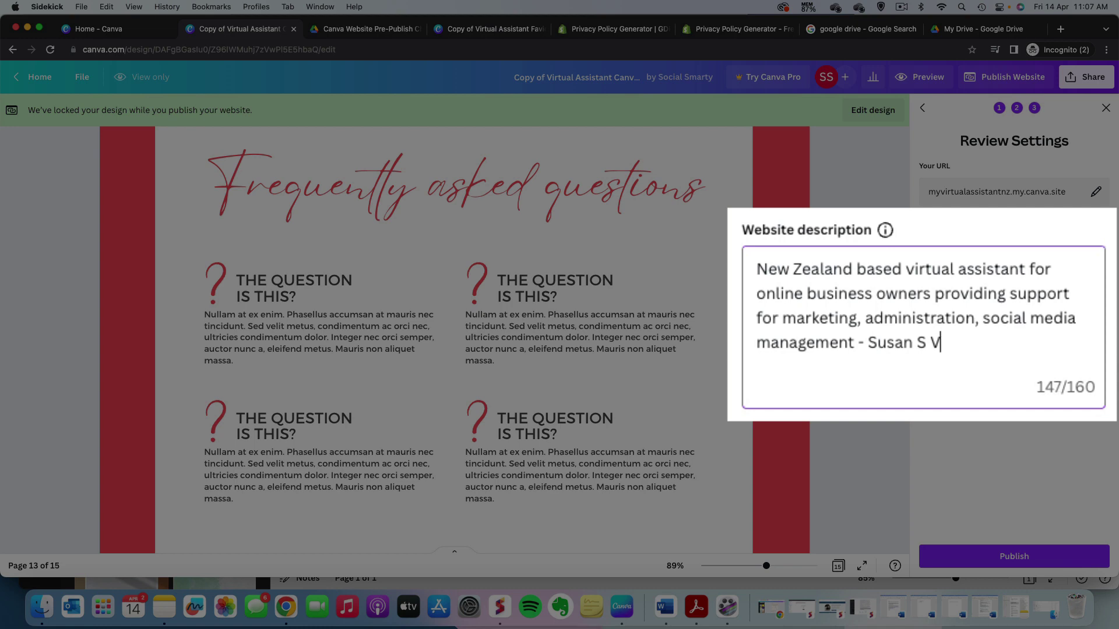
key("BackSpace")
key("BackSpace")
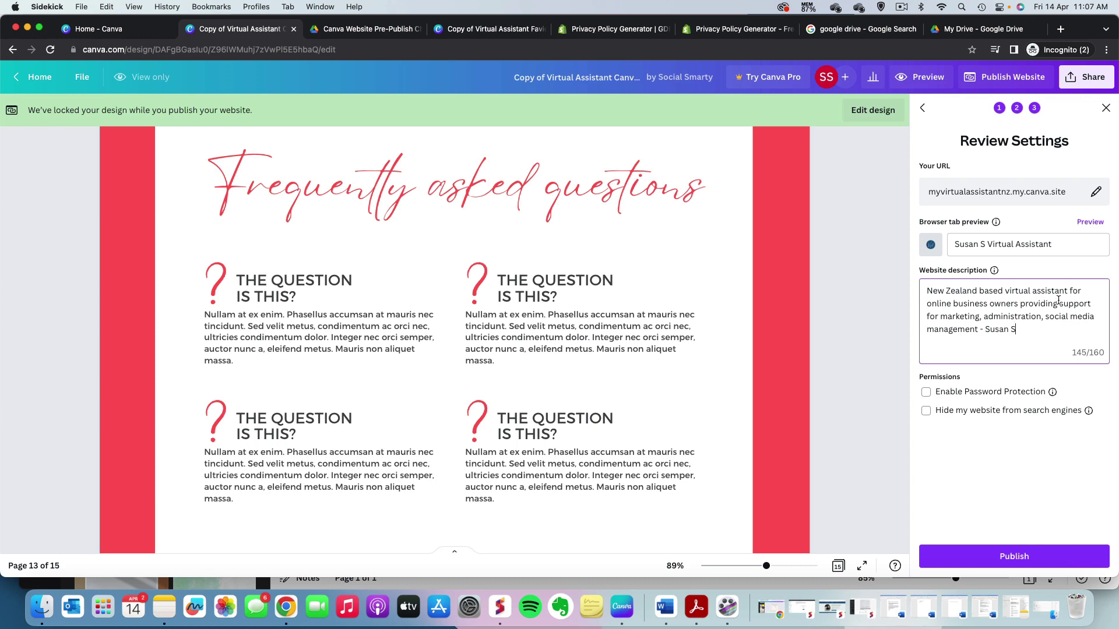
Publish the website to its free Canva subdomain with both permission options left off.
left_click(961, 416)
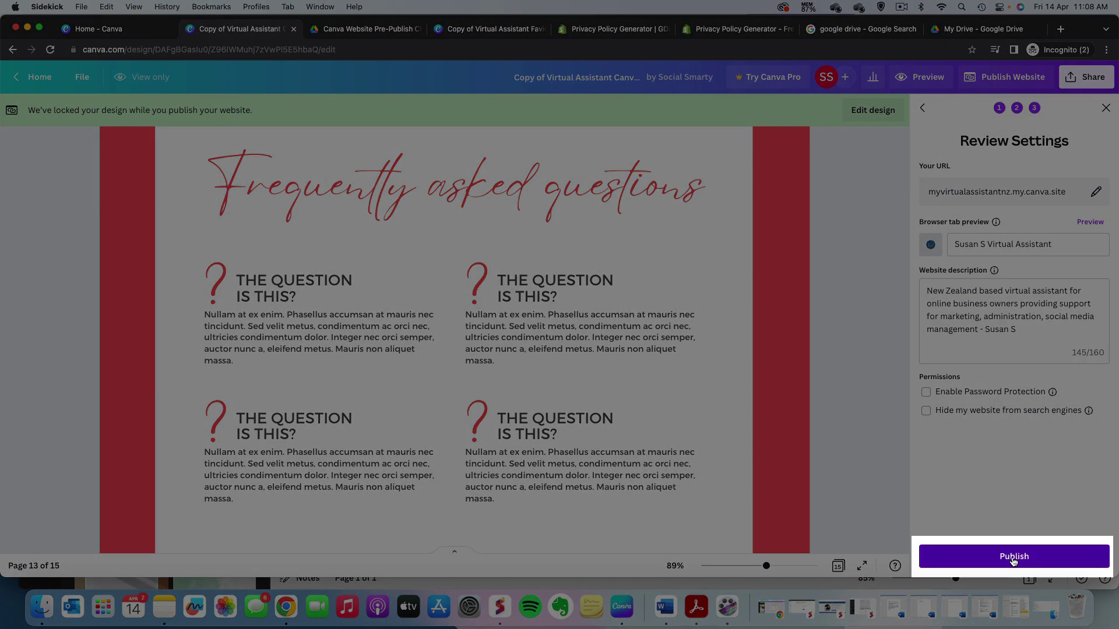
left_click(1012, 557)
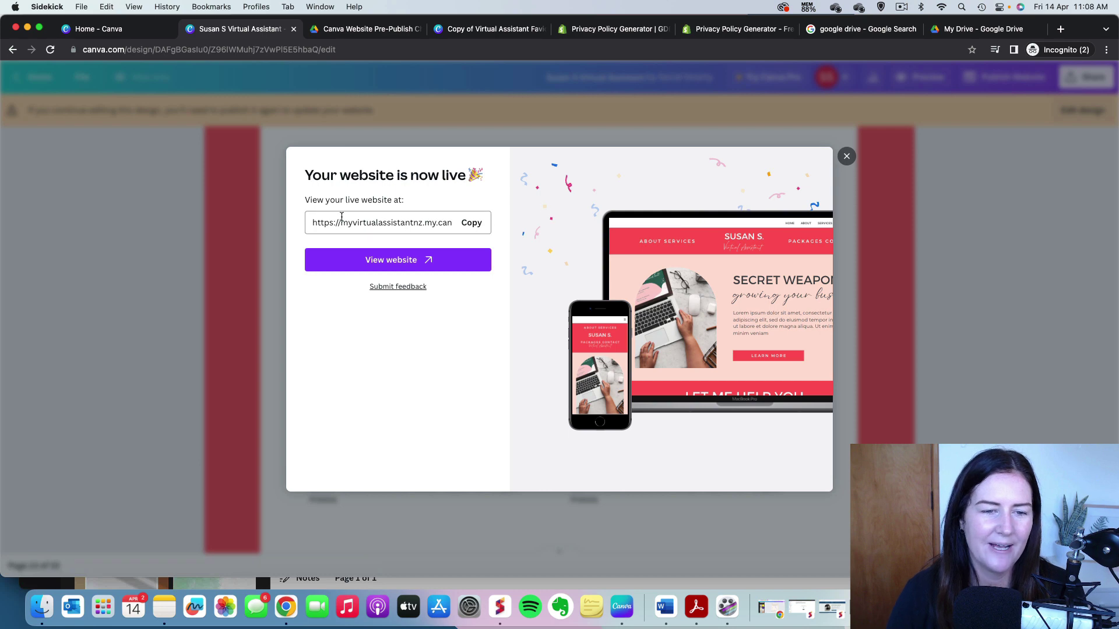
Copy the live website's address and open it in a new browser tab.
left_click(471, 223)
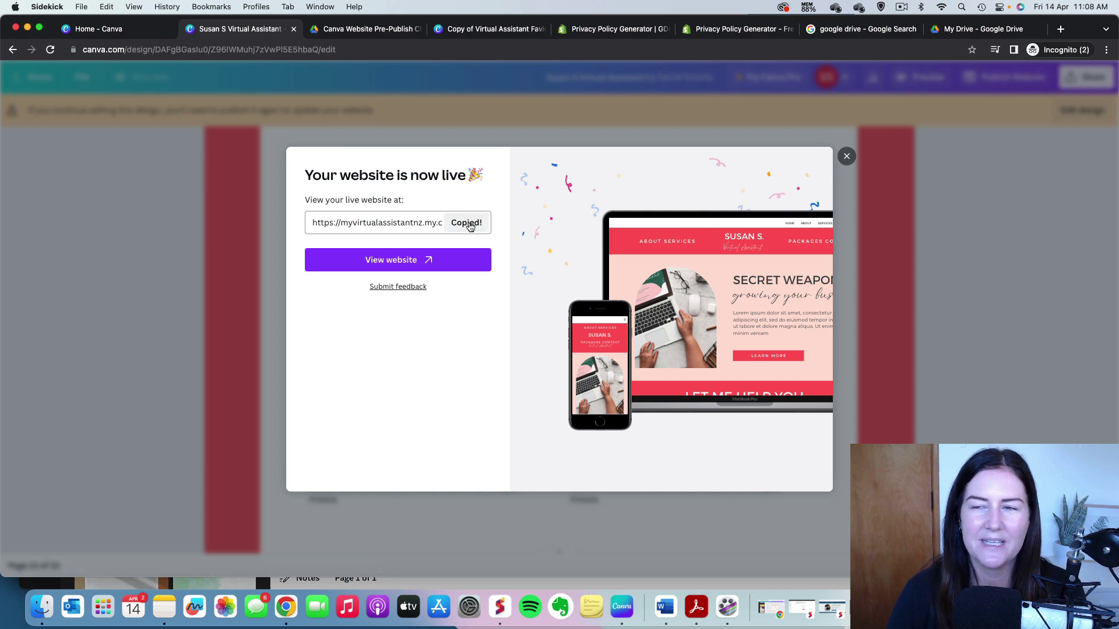
left_click(1060, 29)
key("super+v")
key("Return")
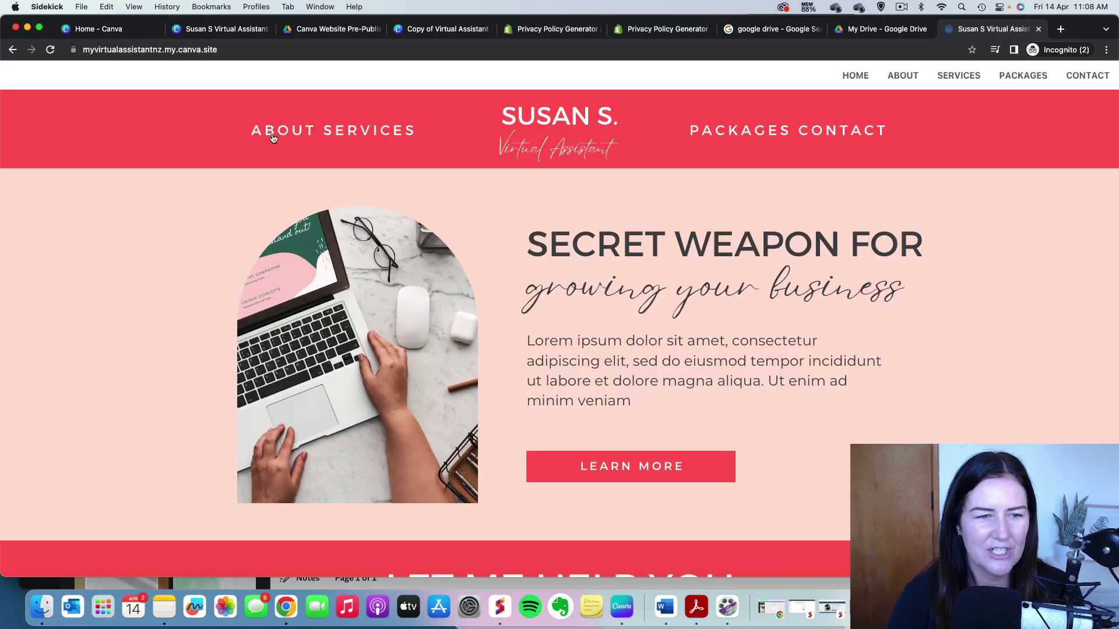
Test the About link in the live site's red header and the Services link in its navigation menu.
left_click(271, 133)
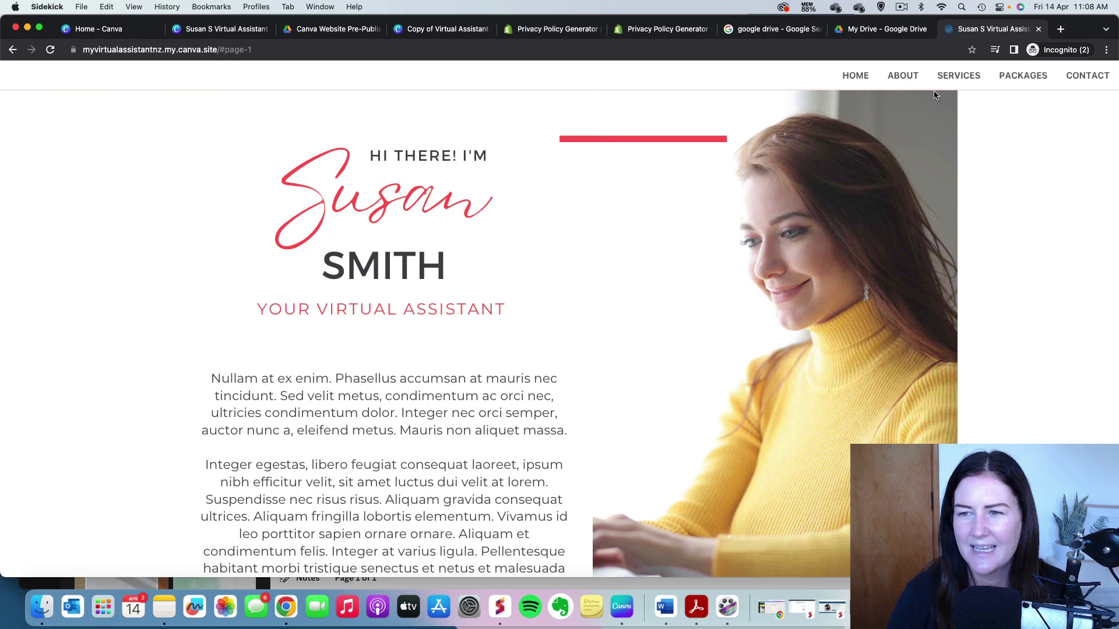
left_click(946, 76)
Test the Facebook icon and the Privacy Policy link in the live site's footer, closing each page that opens.
scroll(809, 220, "down", 5)
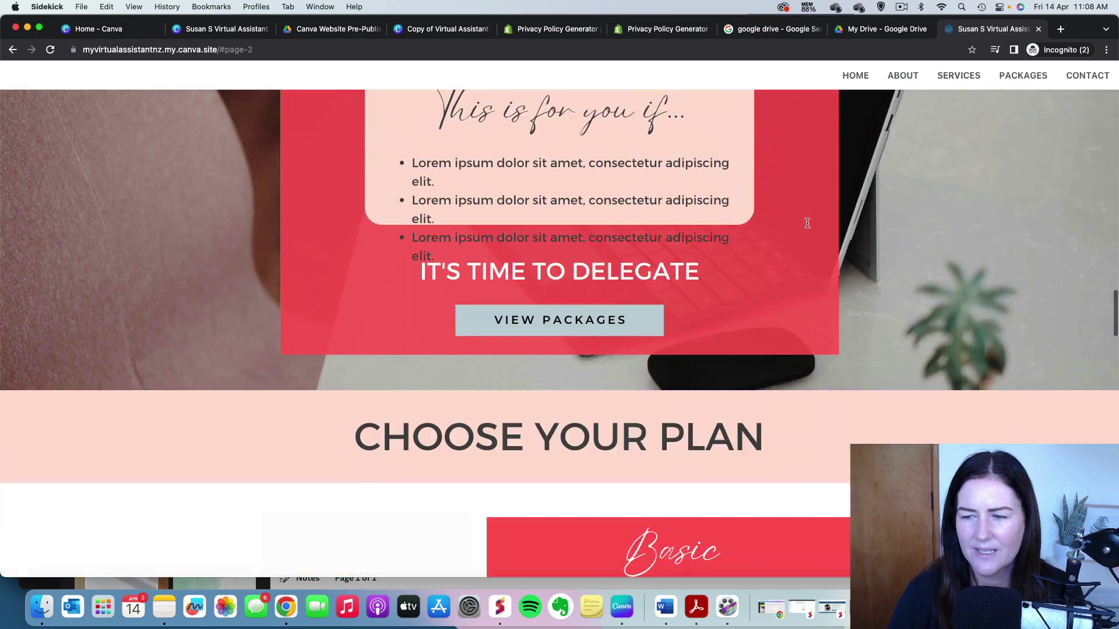
scroll(807, 222, "down", 15)
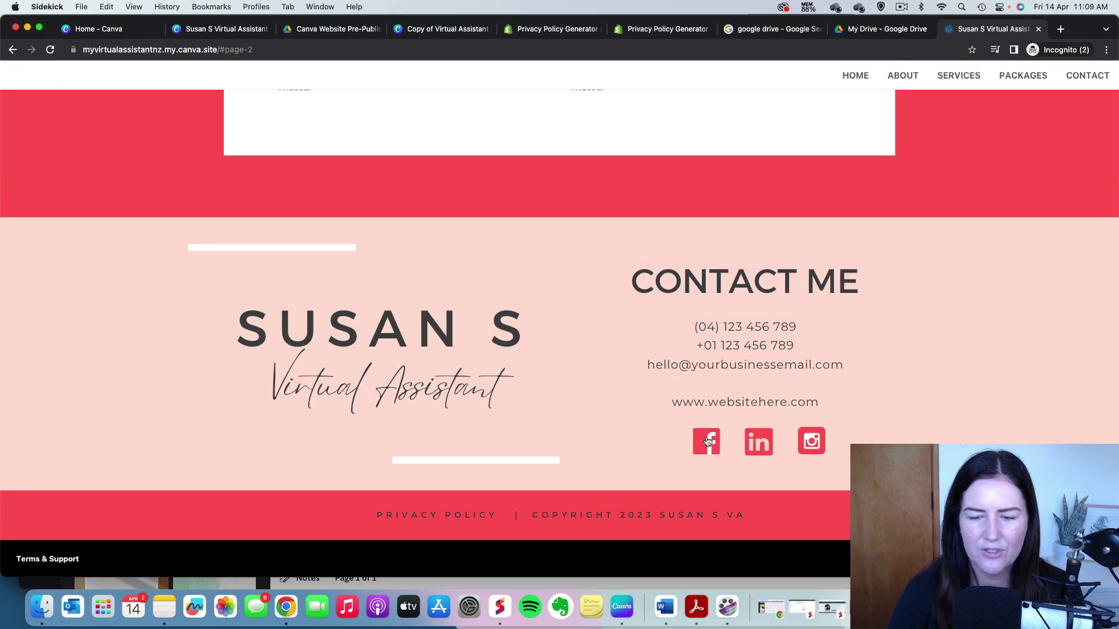
left_click(706, 441)
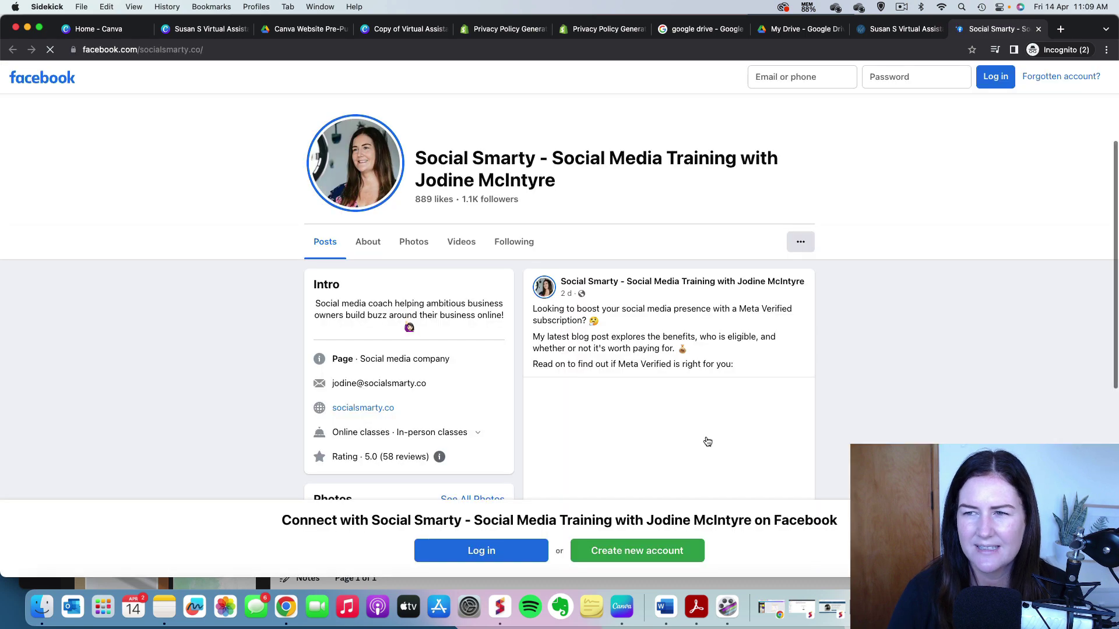
left_click(1038, 29)
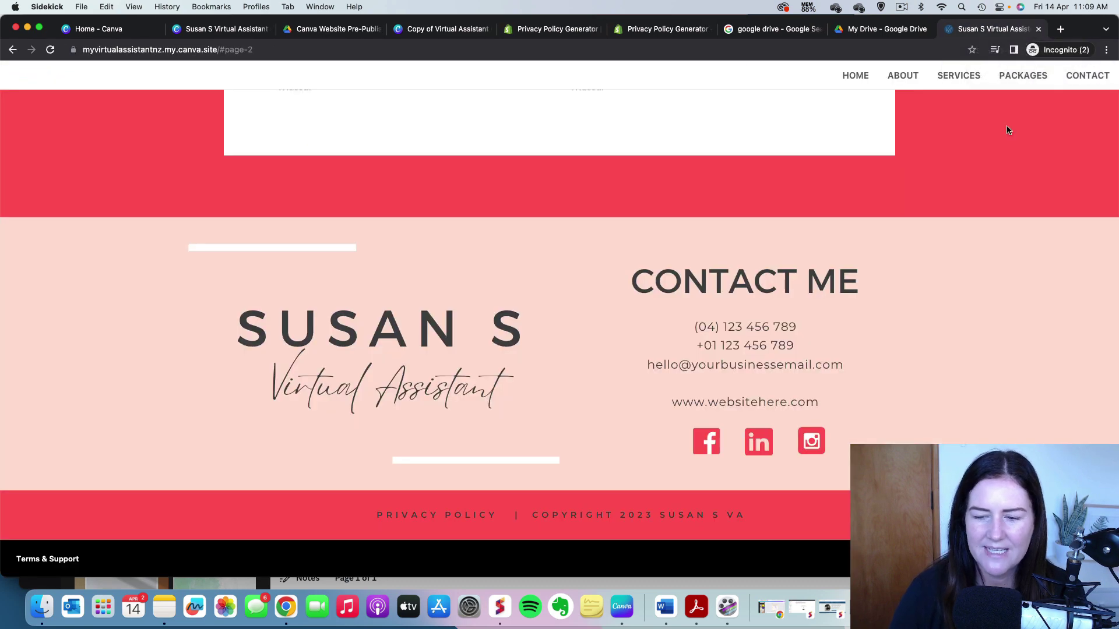
left_click(444, 517)
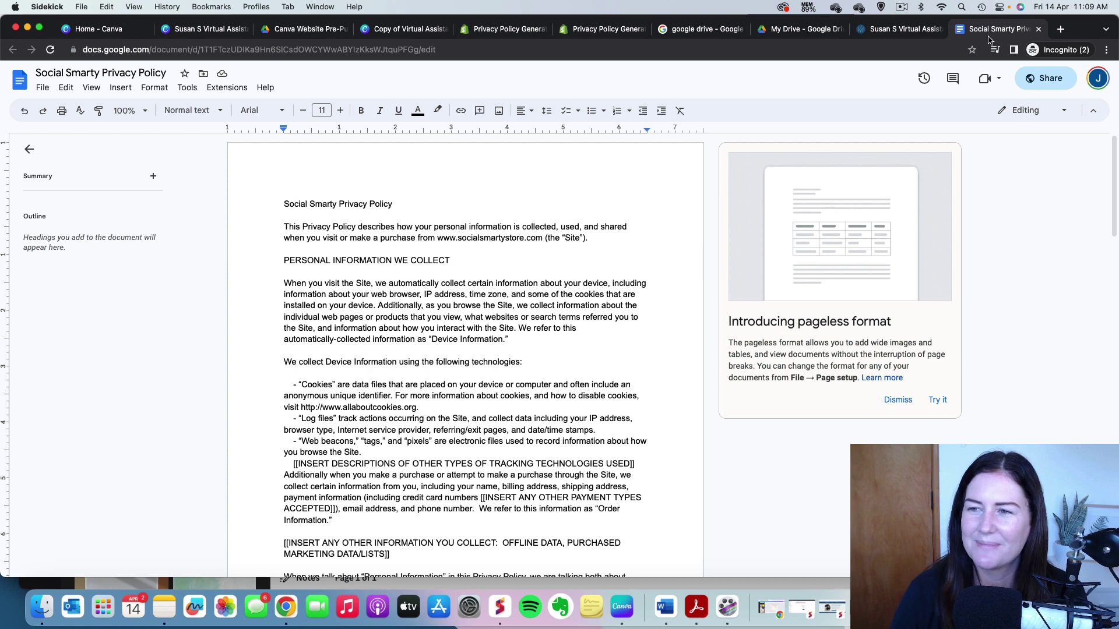
left_click(1038, 29)
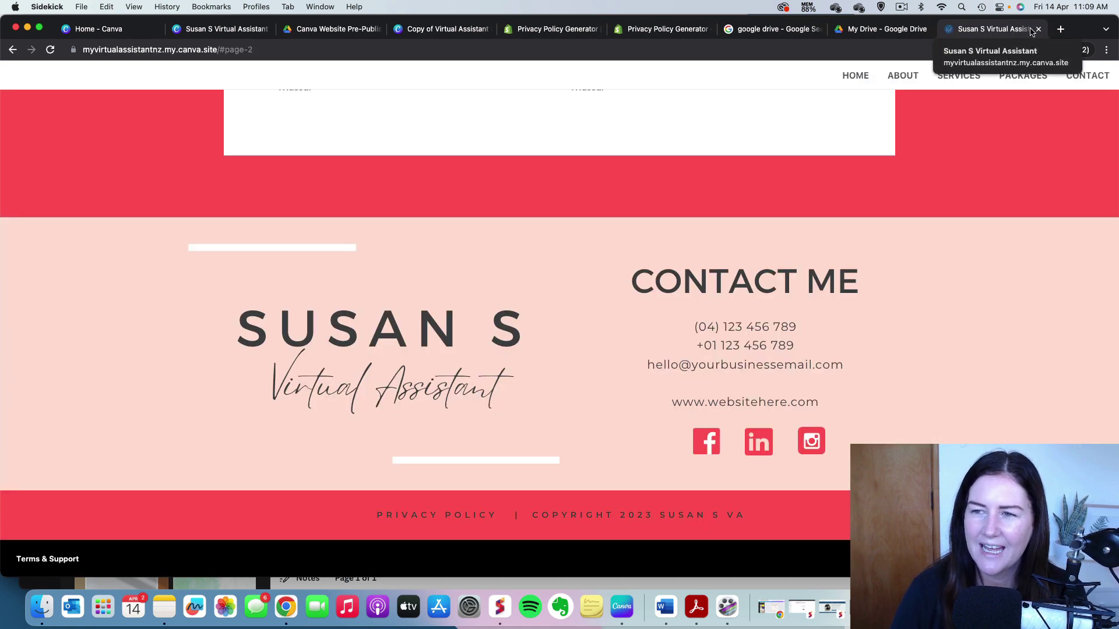
scroll(818, 193, "up", 15)
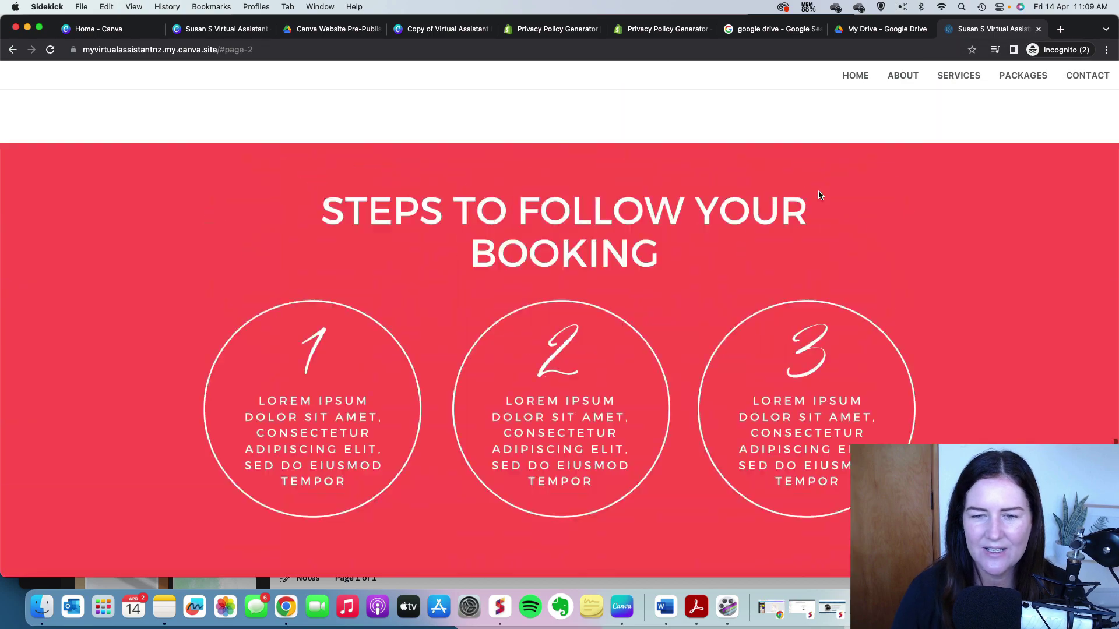
scroll(818, 196, "up", 5)
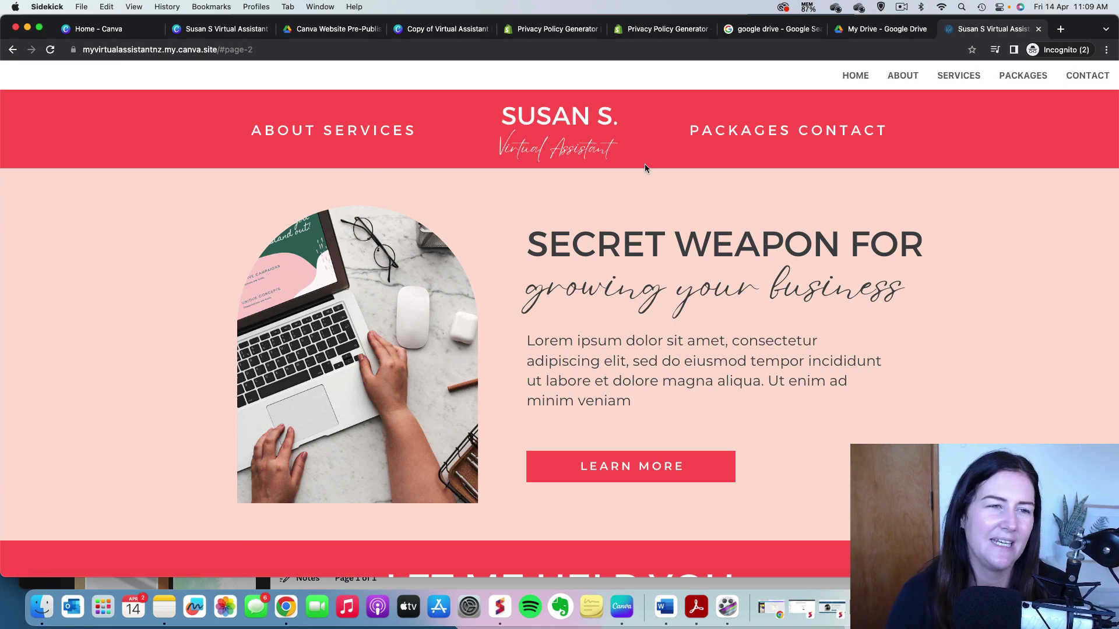
Return to the website design in Canva, dismiss the publication notice and unlock the design for editing.
left_click(221, 29)
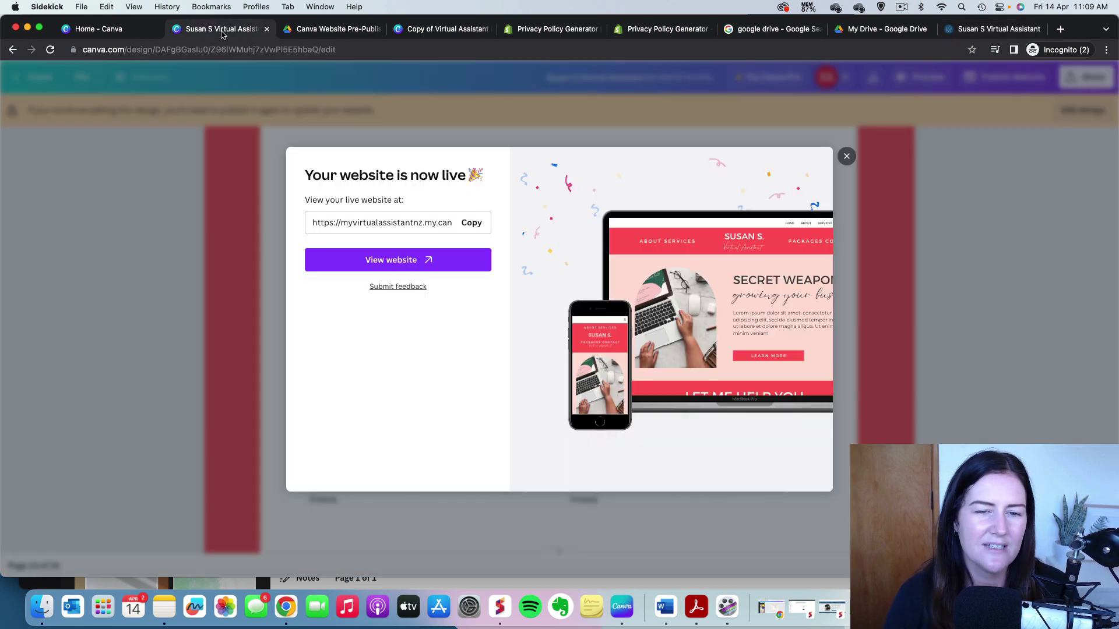
left_click(846, 158)
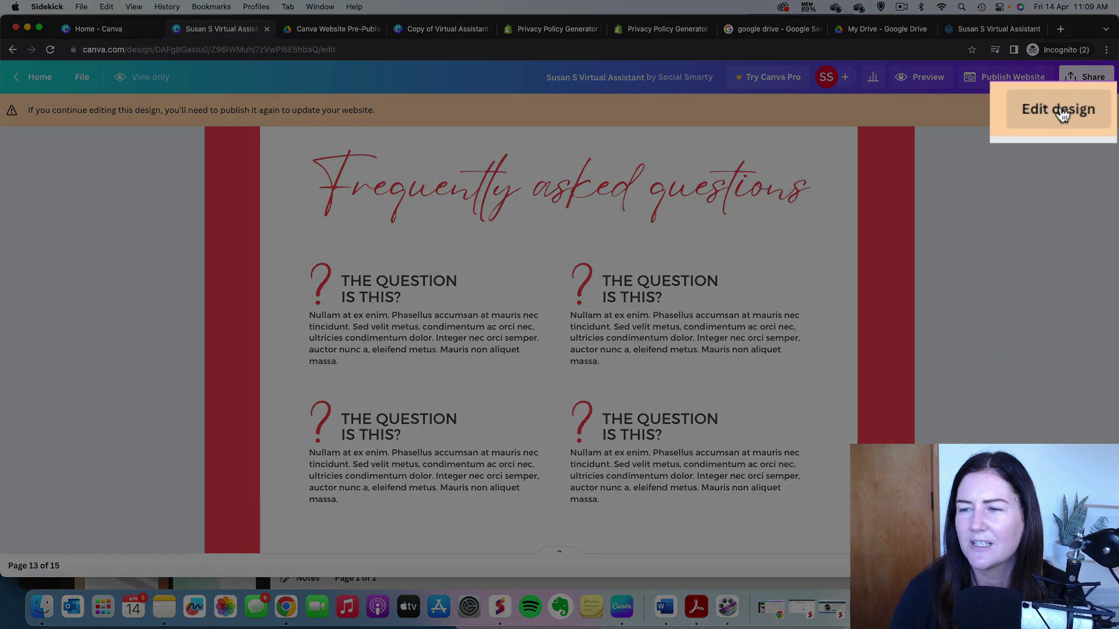
left_click(1069, 110)
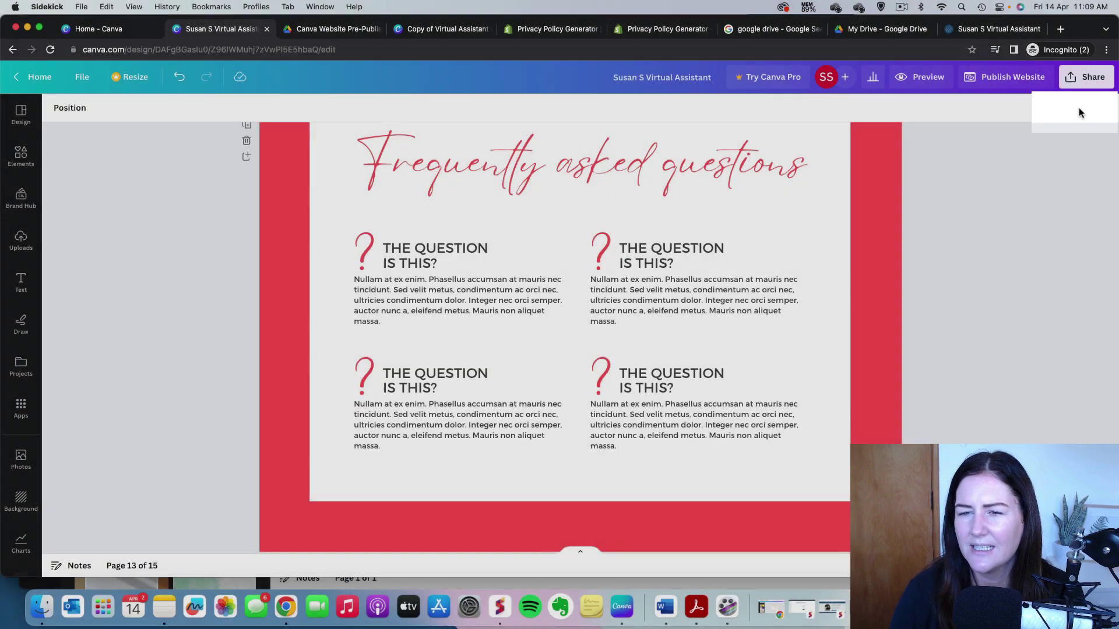